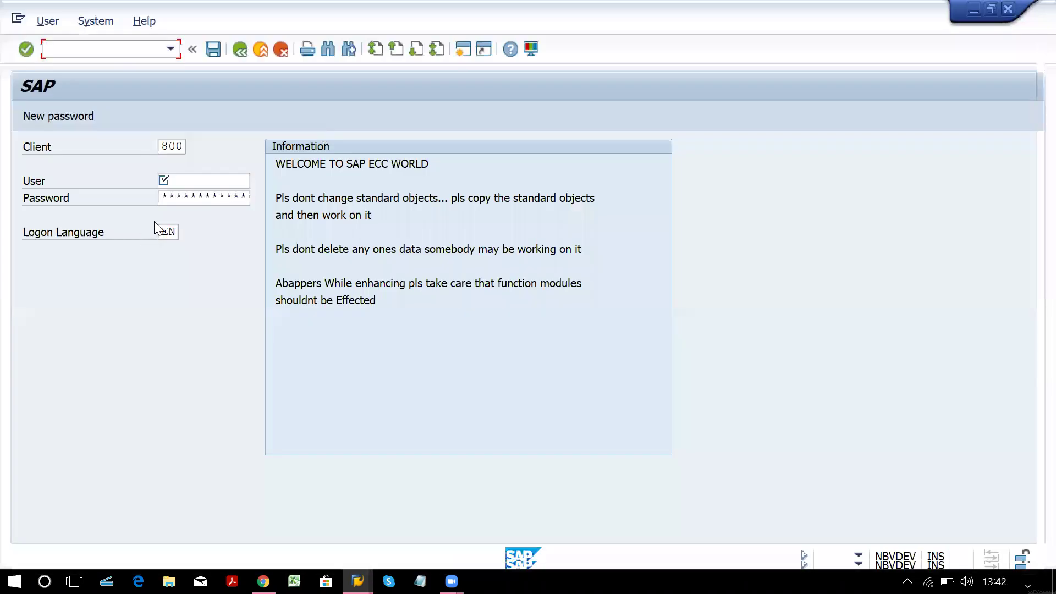
Step: Log on to client 800 by entering the user ID and the account password
left_click(201, 181)
key("BackSpace")
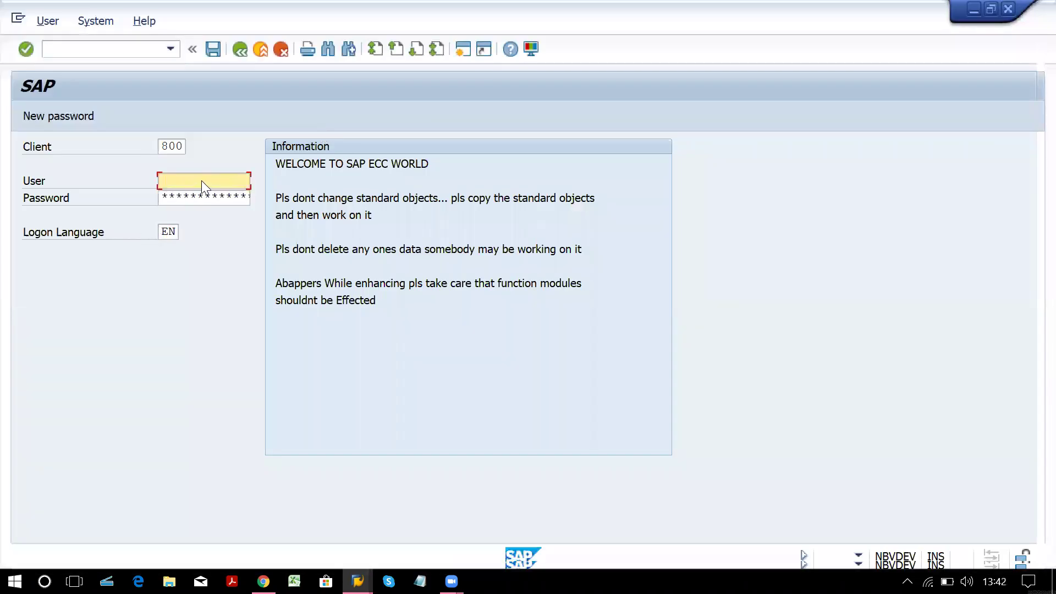
type("i")
key("Down")
key("Tab")
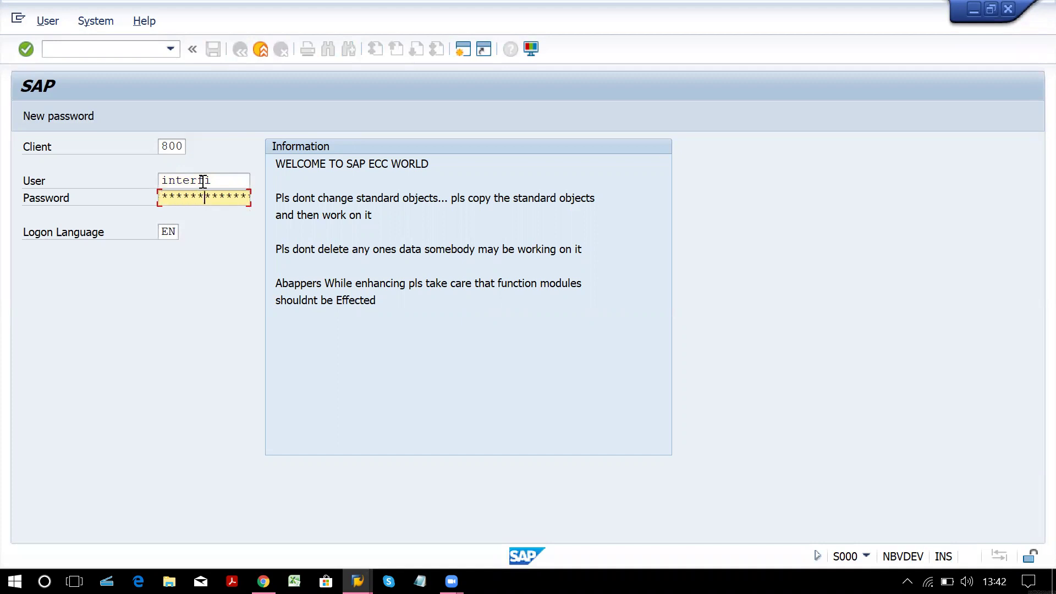
key("Return")
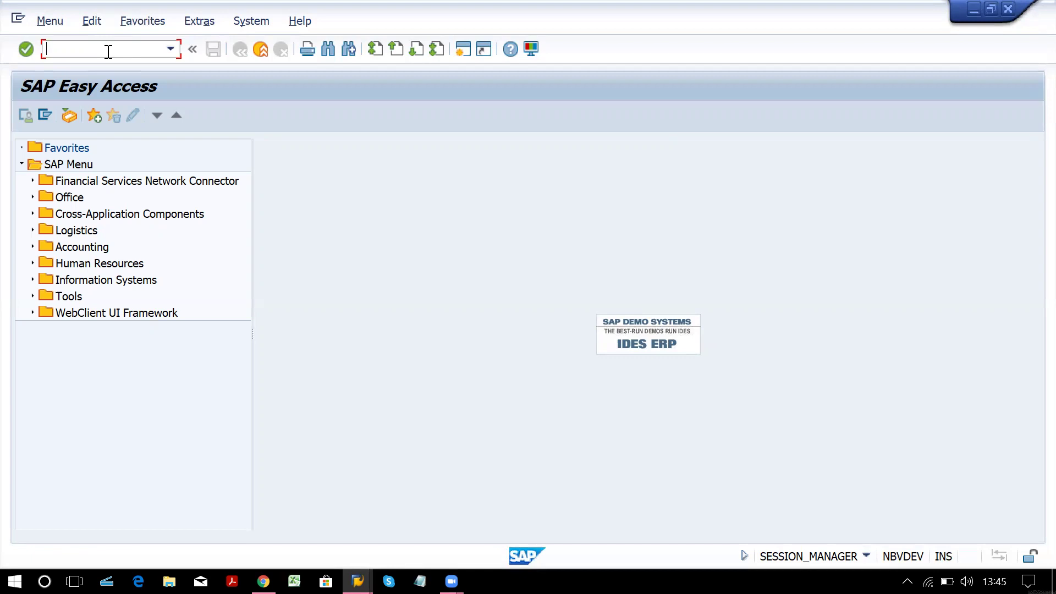
Step: Open transaction F-02 and set the document date to 12.04.2021 and the company code to SH20
type("f-02")
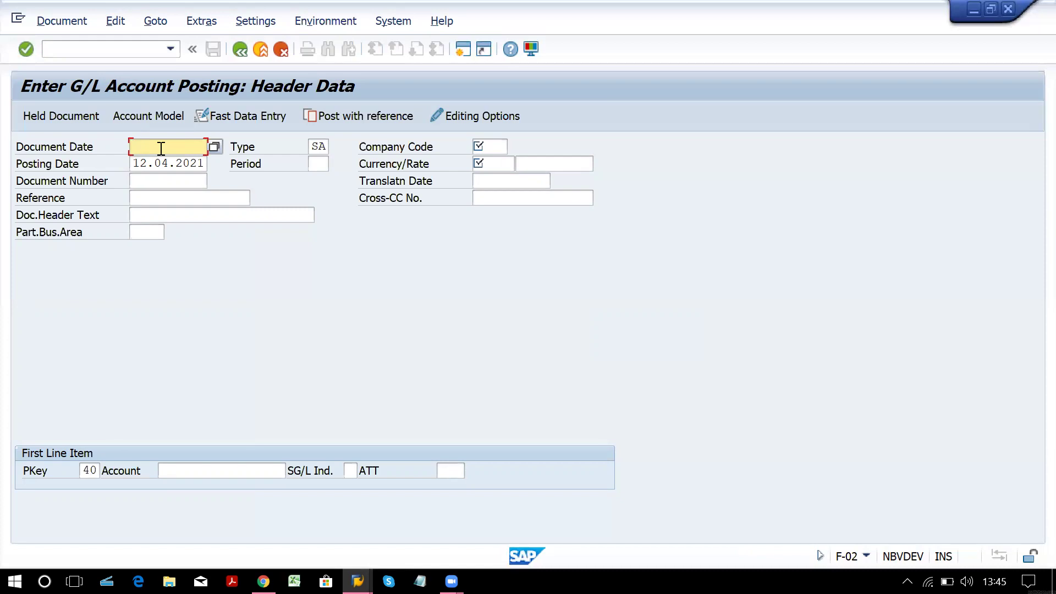
type("12.04.2021")
key("Tab")
key("Tab")
type("sh20")
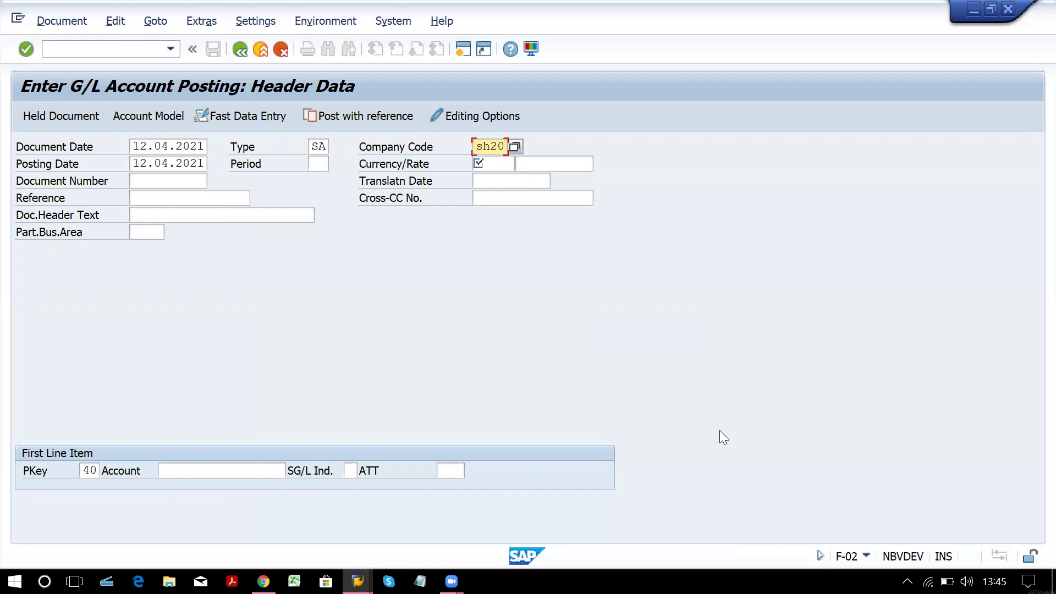
key("Return")
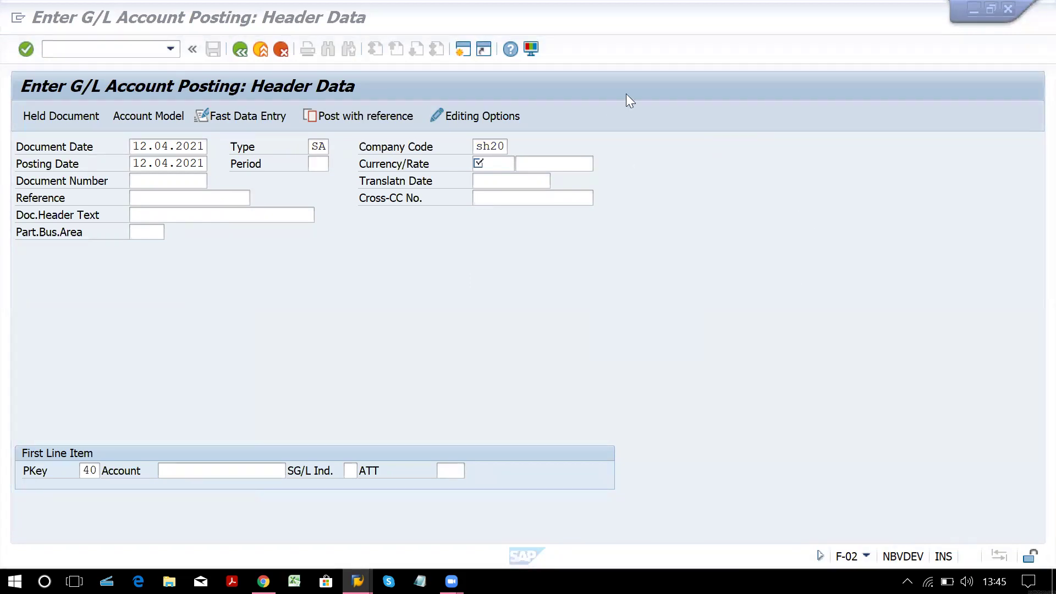
Step: Set the posting currency to INR and enter "Salary paid -Park" as the document header text
left_click(492, 163)
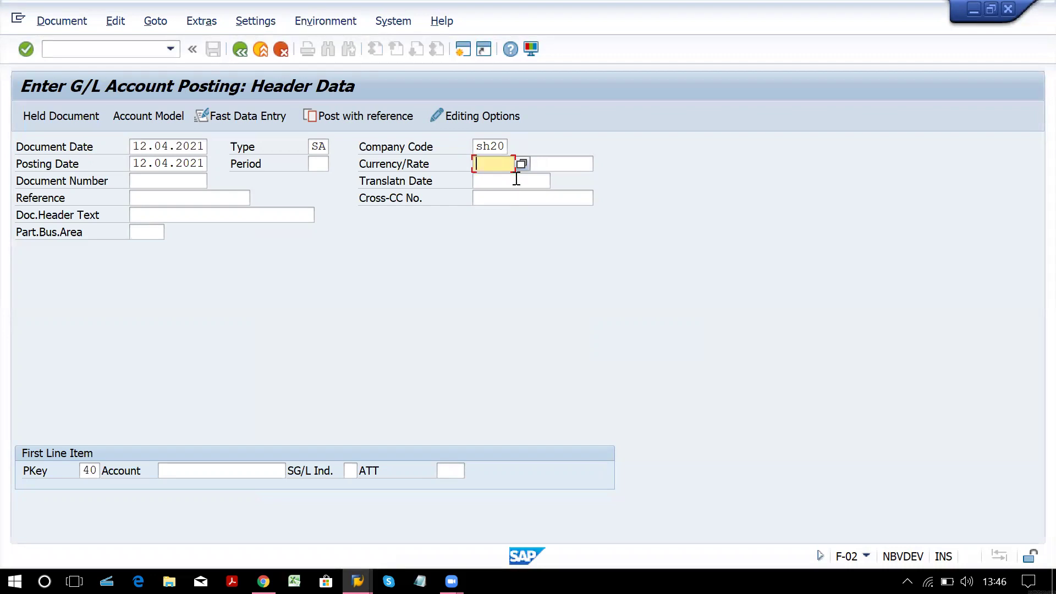
type("inr")
key("Tab")
key("Tab")
key("Tab")
key("Tab")
key("Tab")
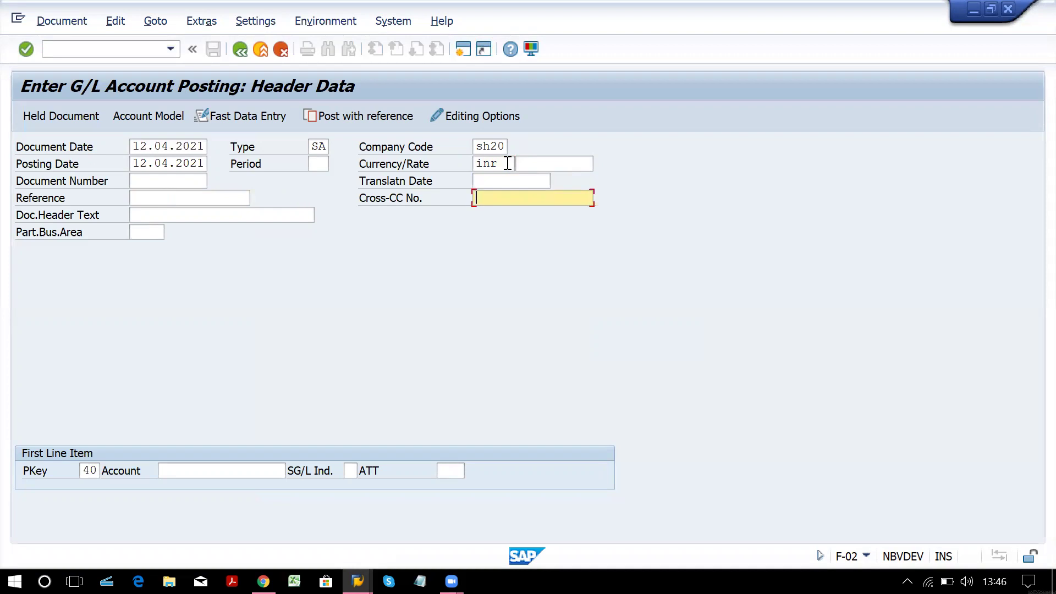
key("Tab")
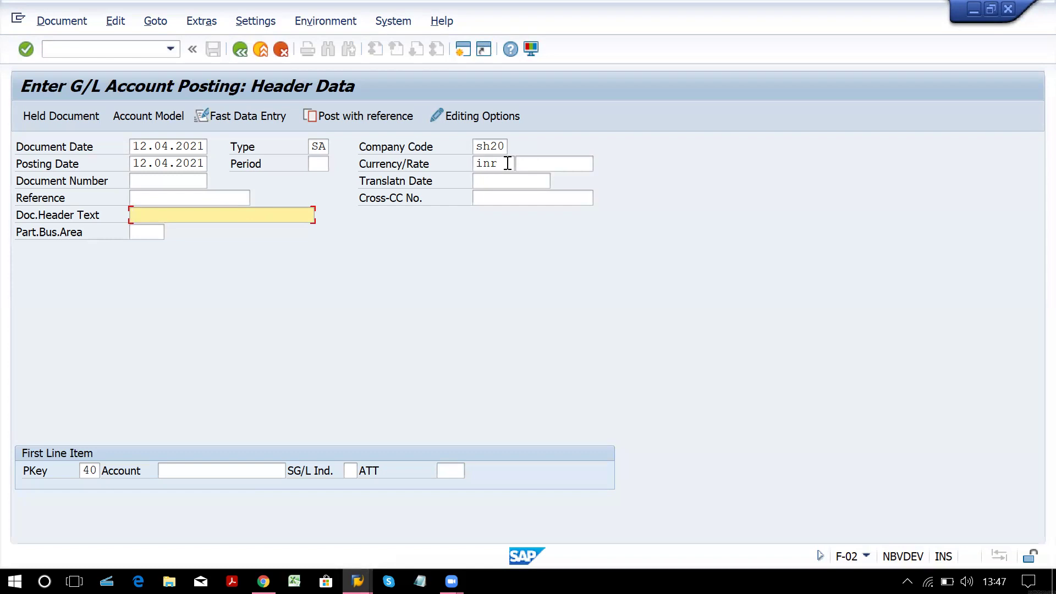
type("Sal")
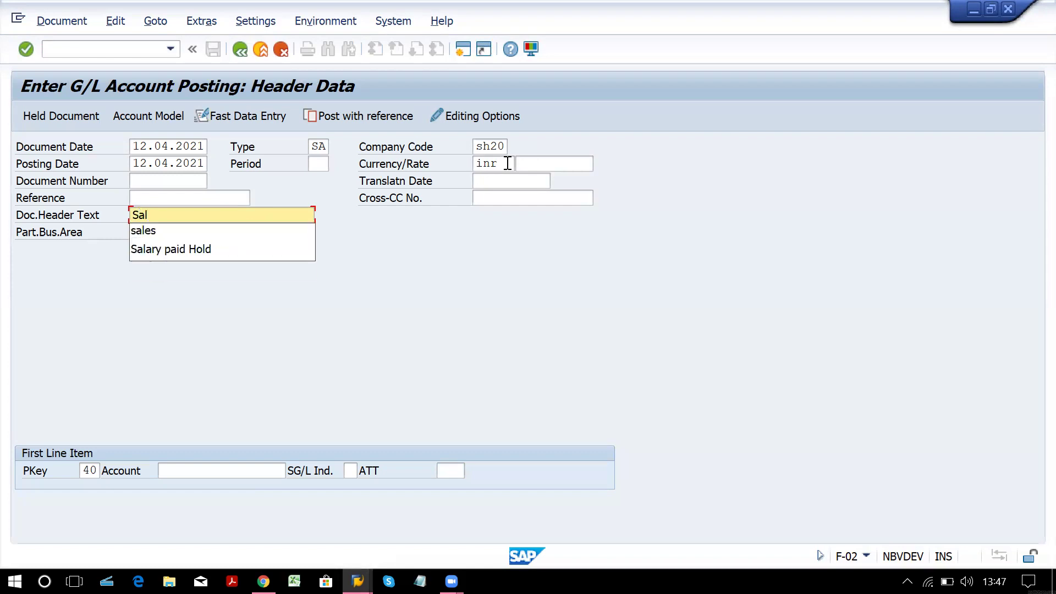
type("ary")
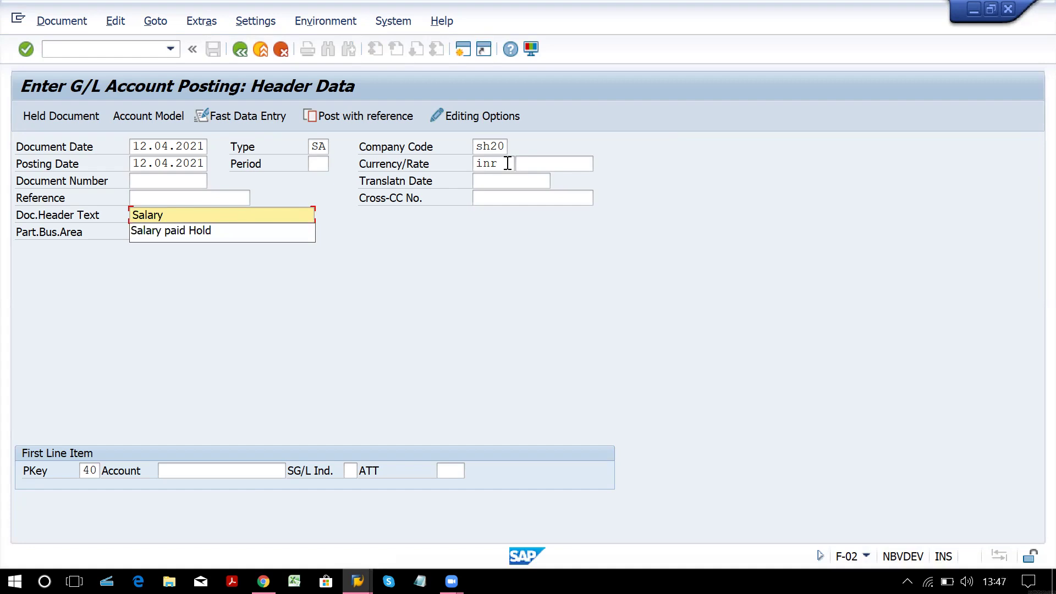
type(" paid -Park")
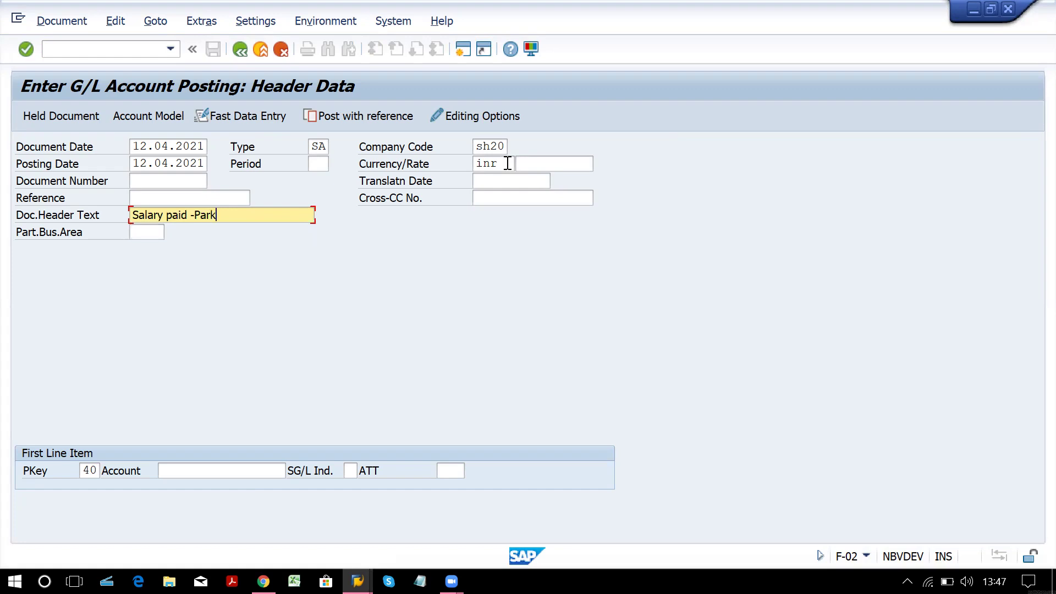
Step: Choose the Salary A/c G/L account (201) for the first line item with posting key 40 and submit the header
key("Tab")
key("Tab")
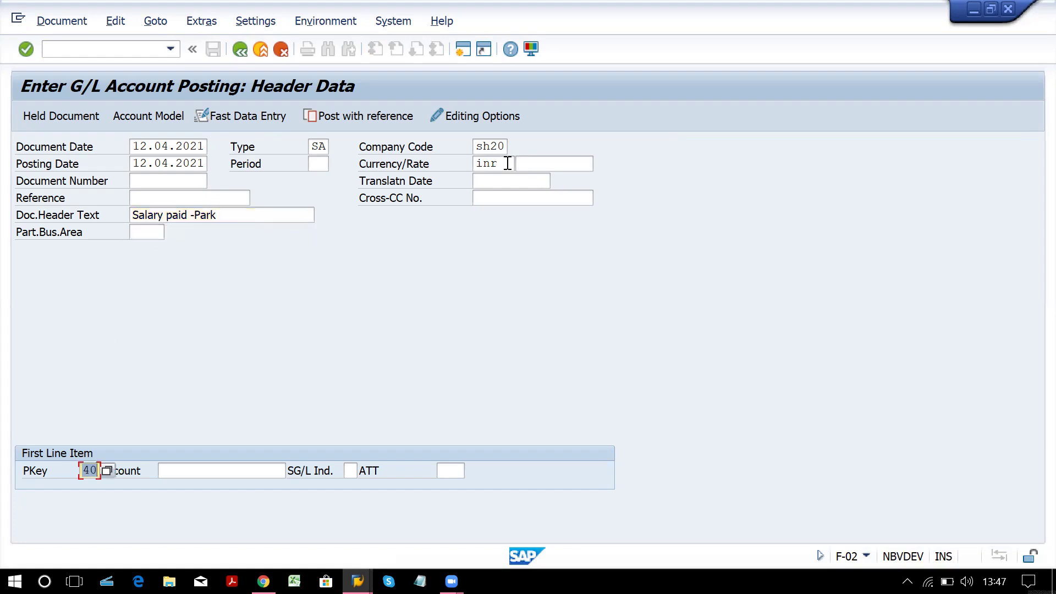
key("Tab")
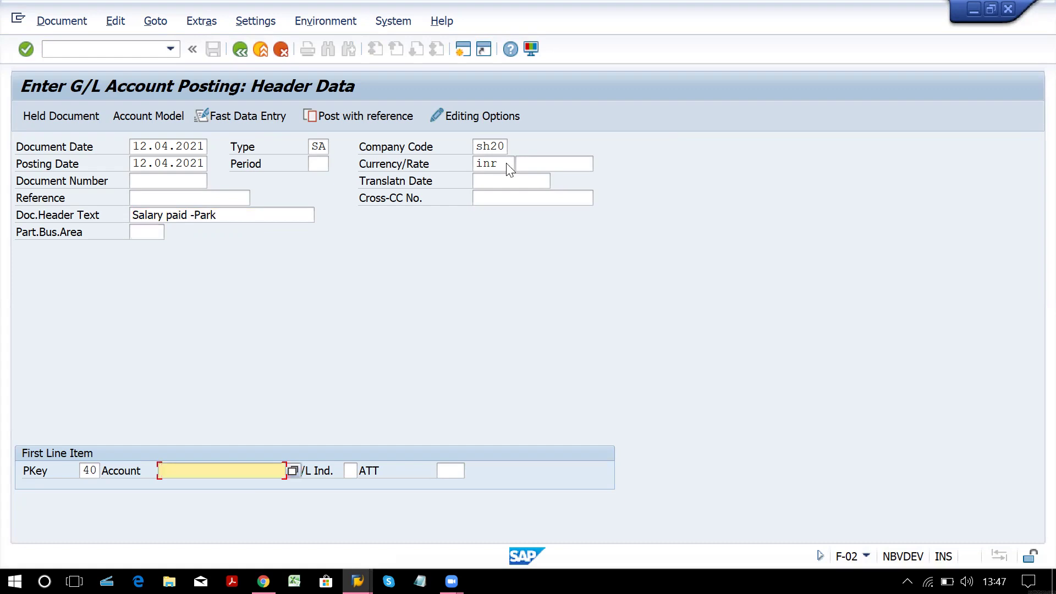
key("F4")
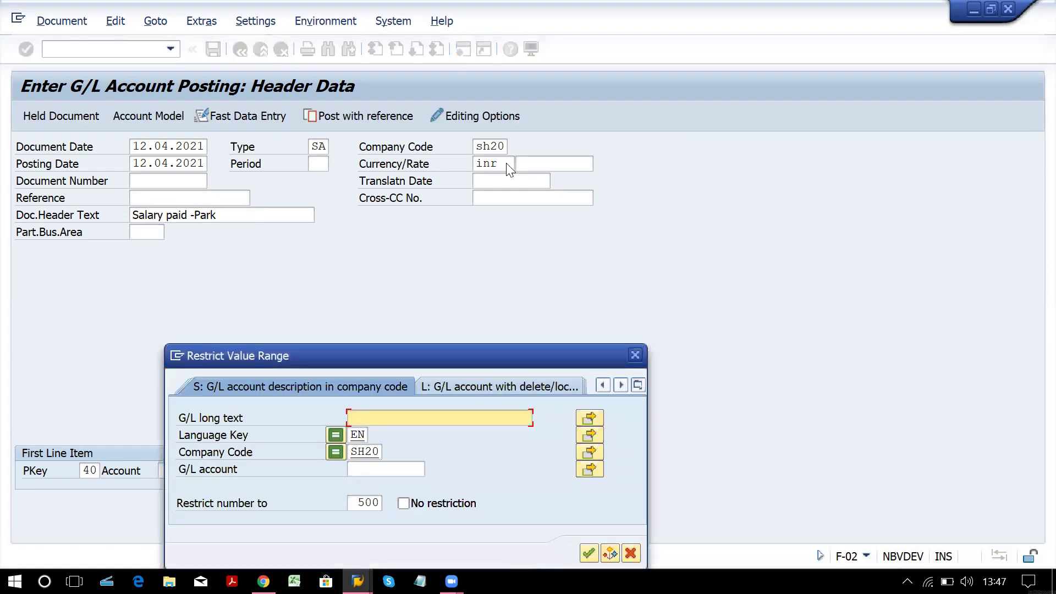
key("Return")
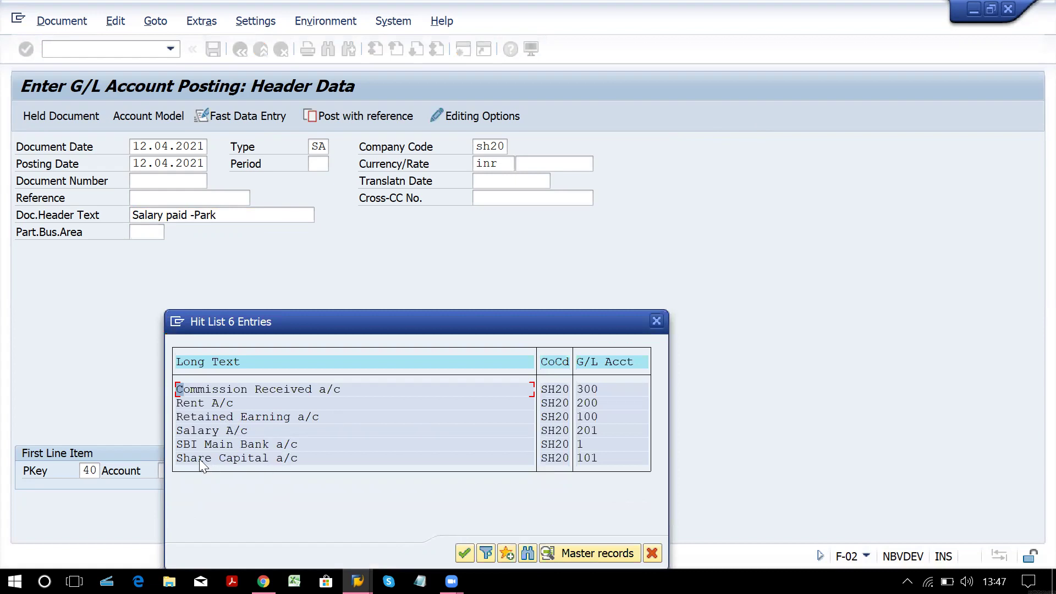
double_click(230, 429)
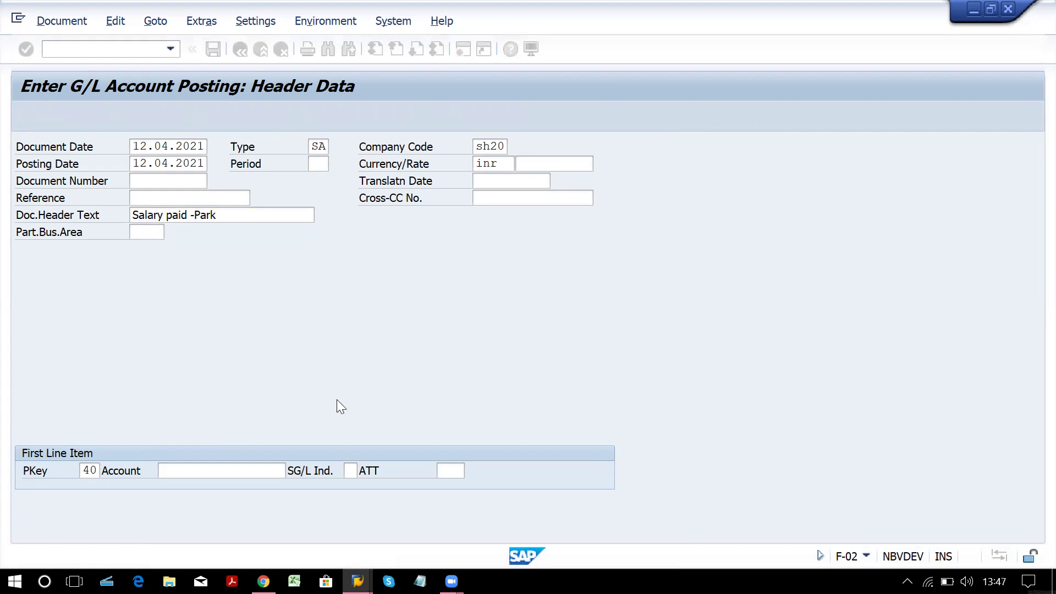
key("Return")
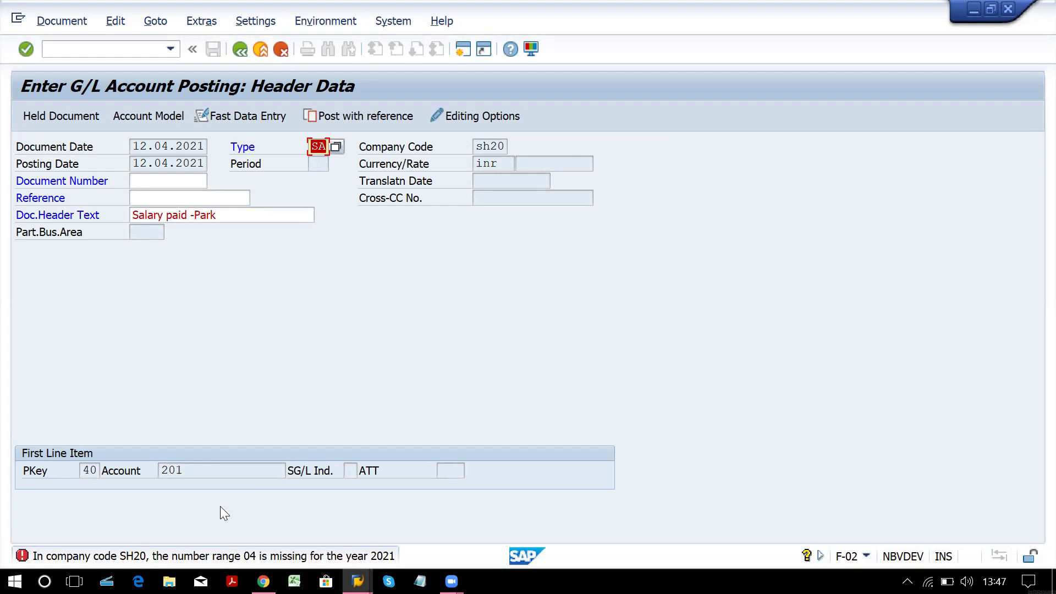
Step: Examine the error message's long text for its diagnosis and procedure, and recheck the posting header
left_click(126, 45)
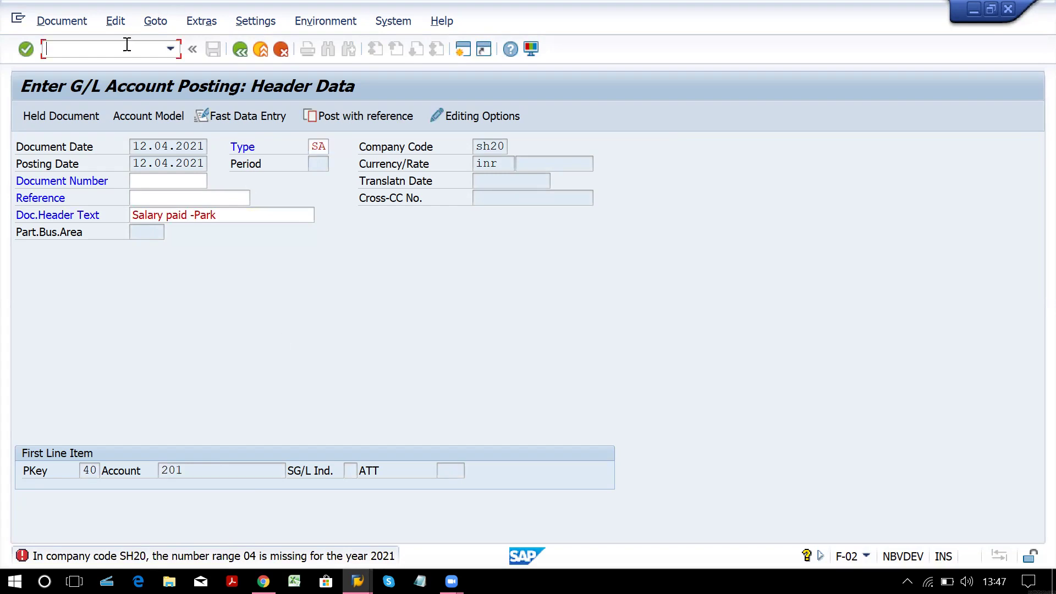
double_click(256, 540)
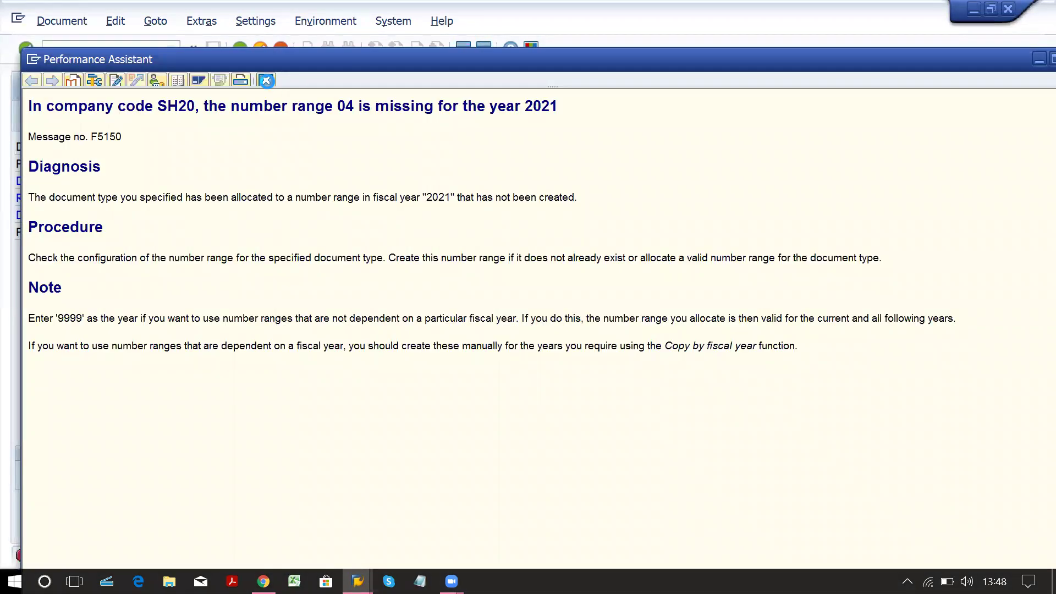
left_click(267, 81)
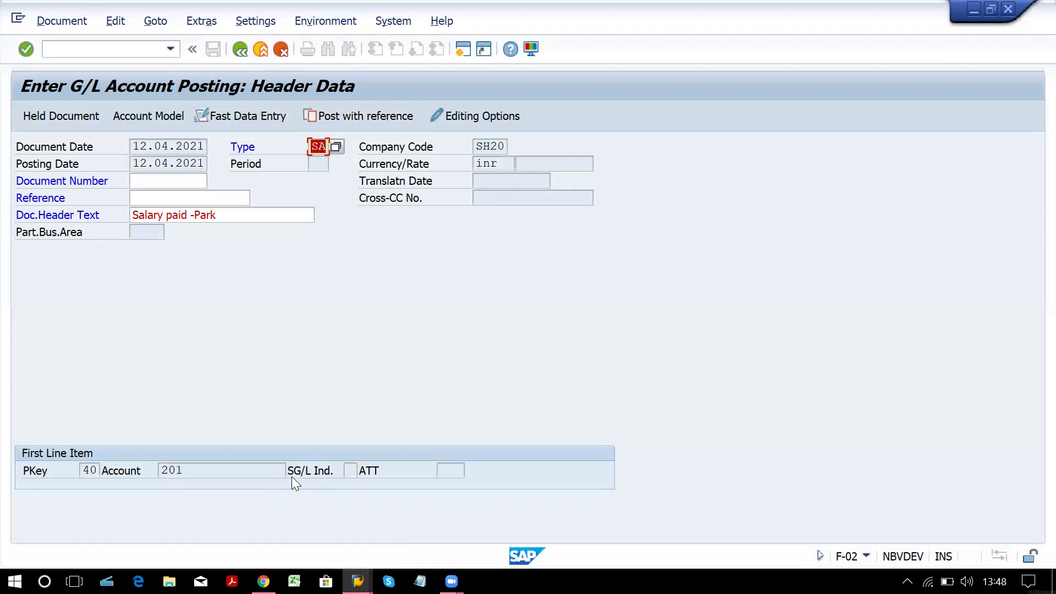
key("Return")
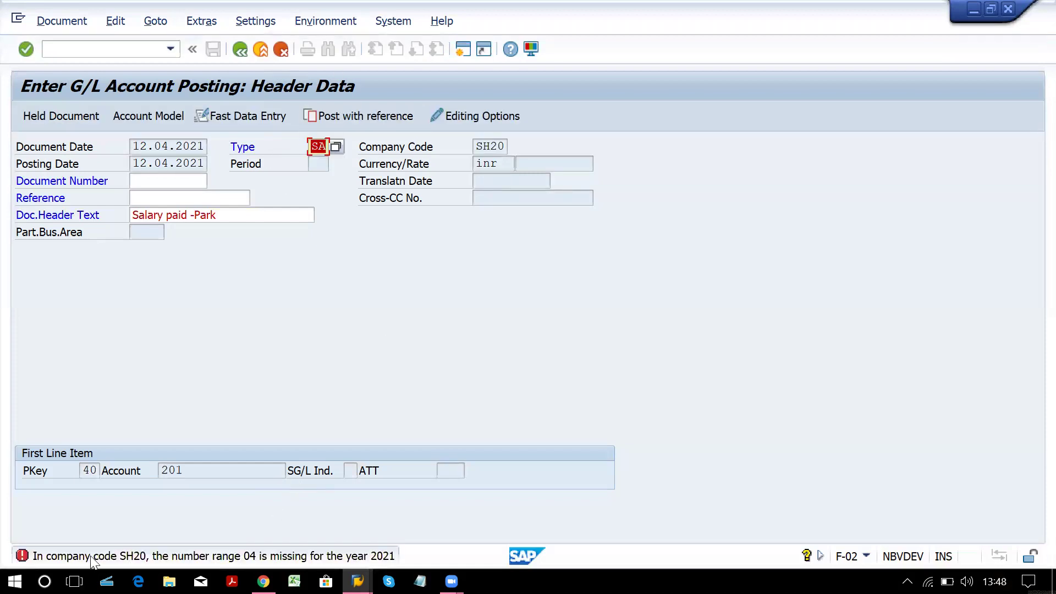
double_click(115, 557)
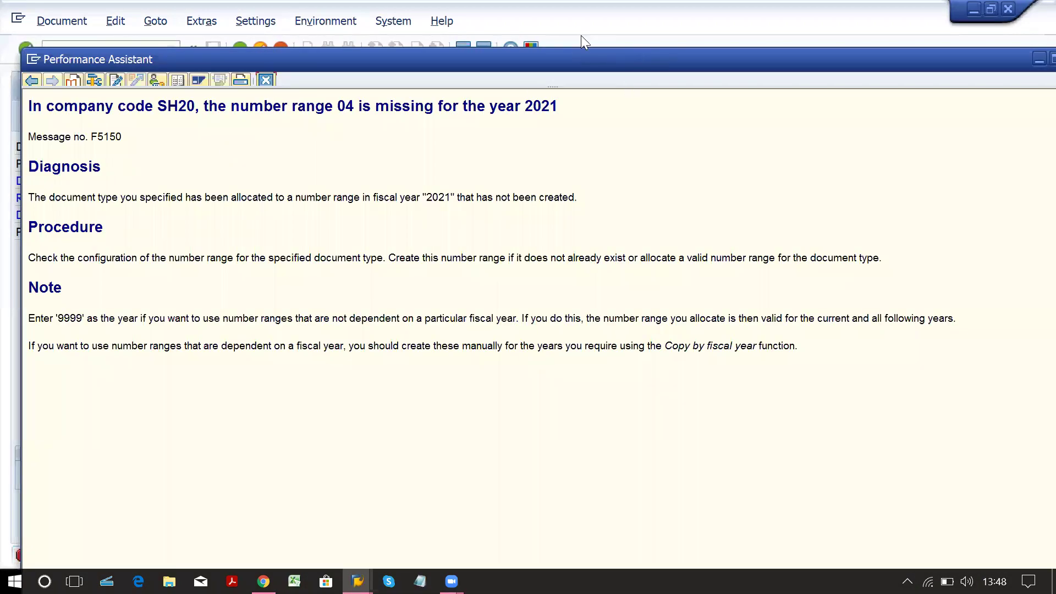
left_click_drag(608, 36, 605, 12)
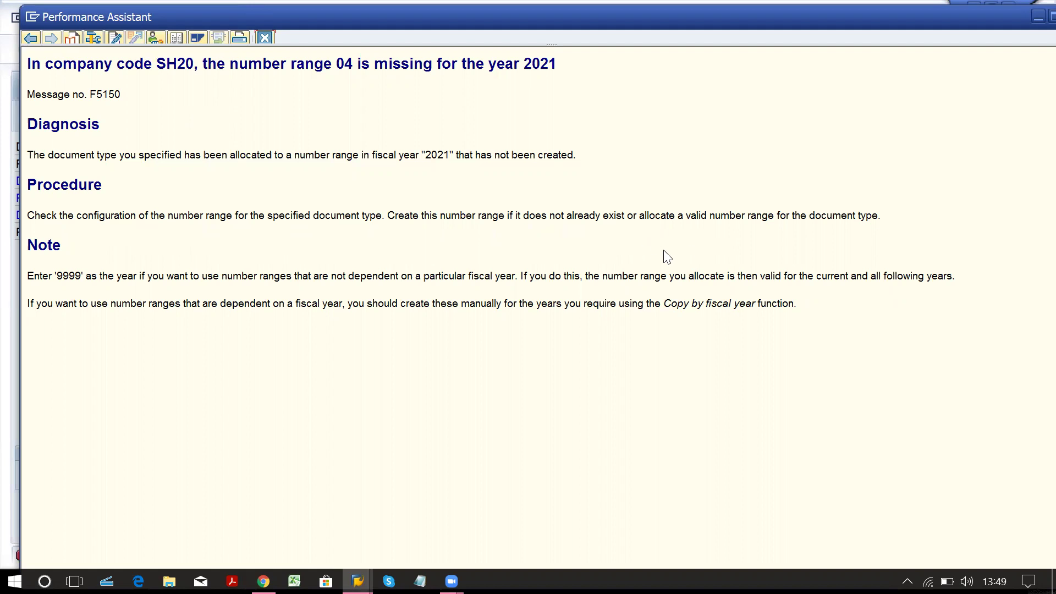
left_click(265, 39)
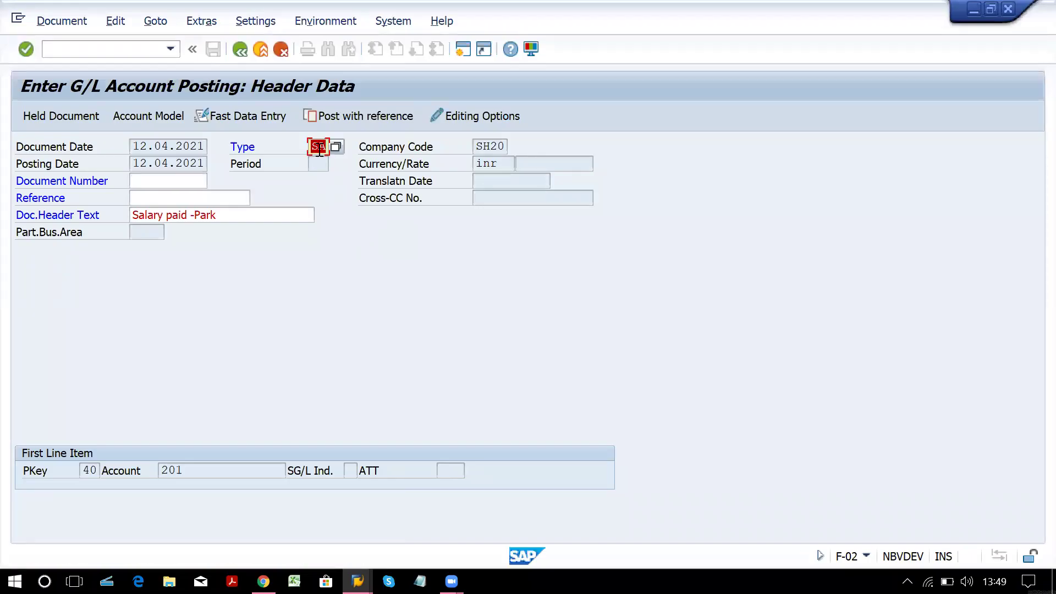
key("Return")
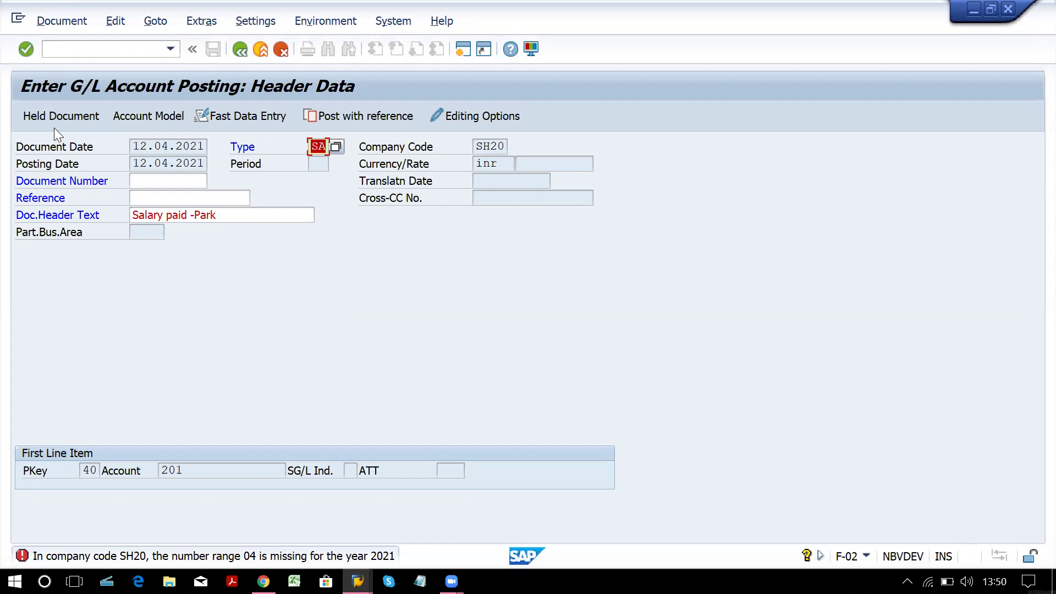
Step: Open transaction FBN1 in a new session and open company code SH20's document number intervals for editing
left_click(128, 52)
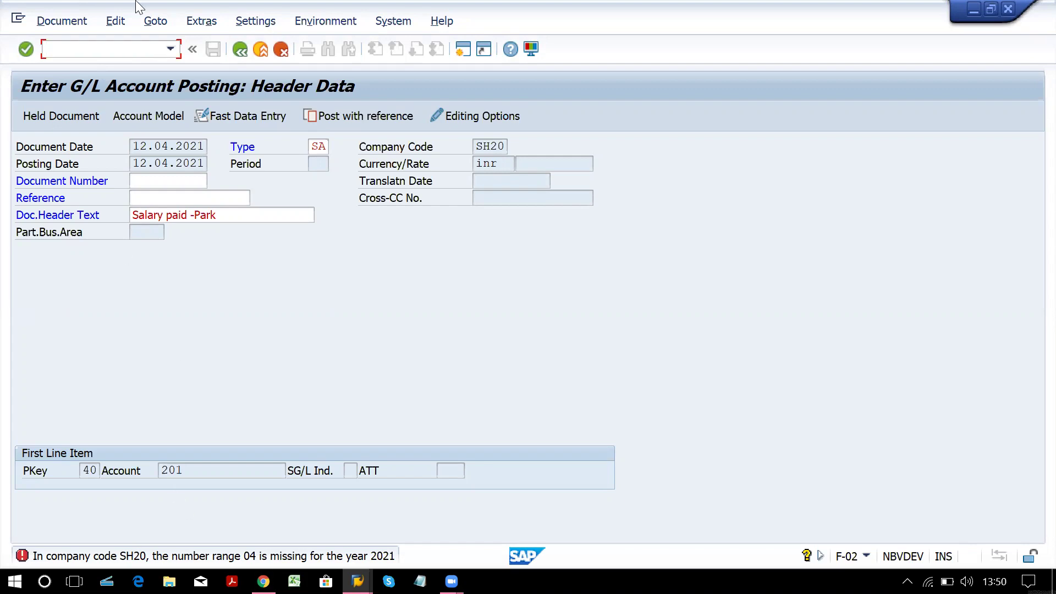
left_click(121, 54)
type("/ofbn1")
key("Return")
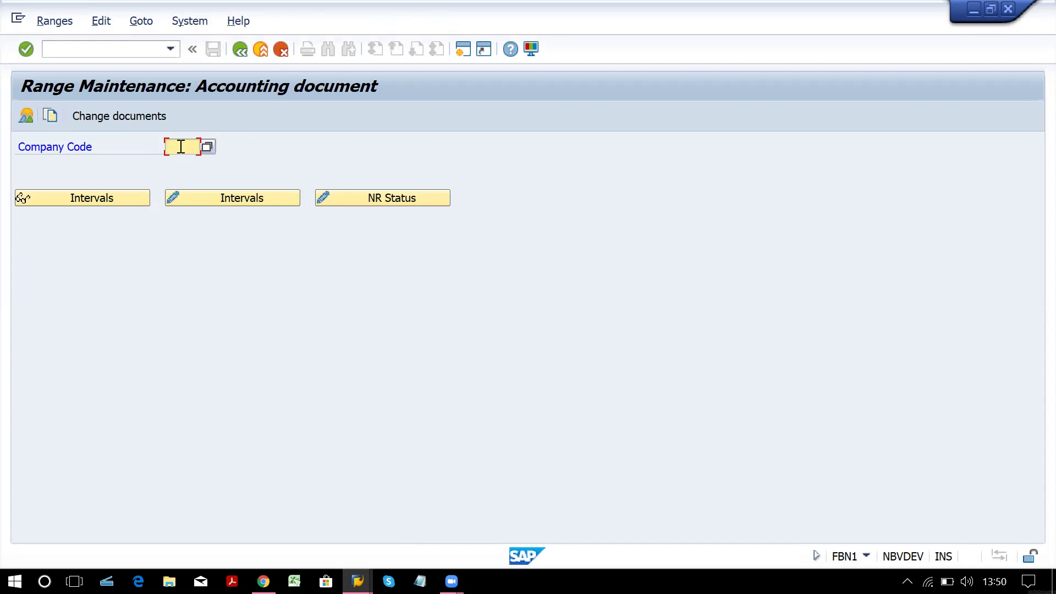
type("sh20")
key("Tab")
key("Tab")
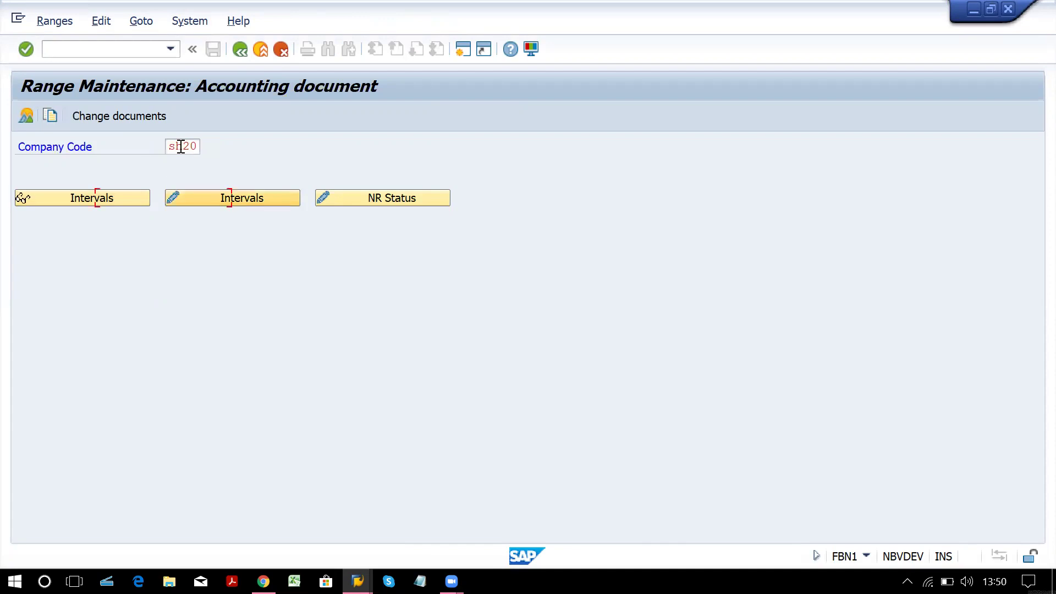
left_click(231, 201)
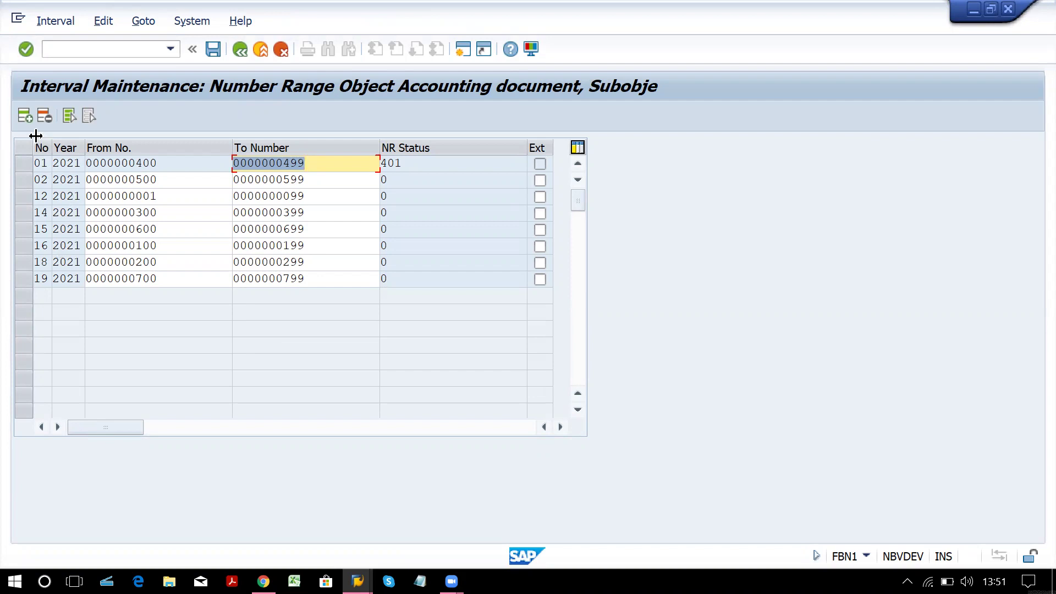
Step: Insert number range interval 04 for year 2021 running from 800 to 899, and save the intervals
left_click(25, 117)
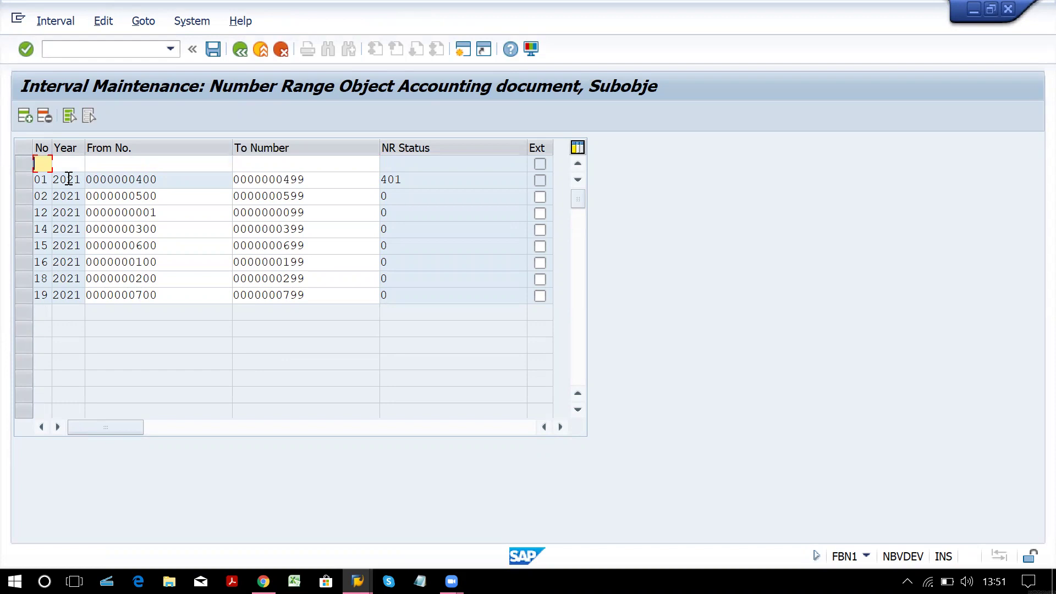
type("04")
key("Tab")
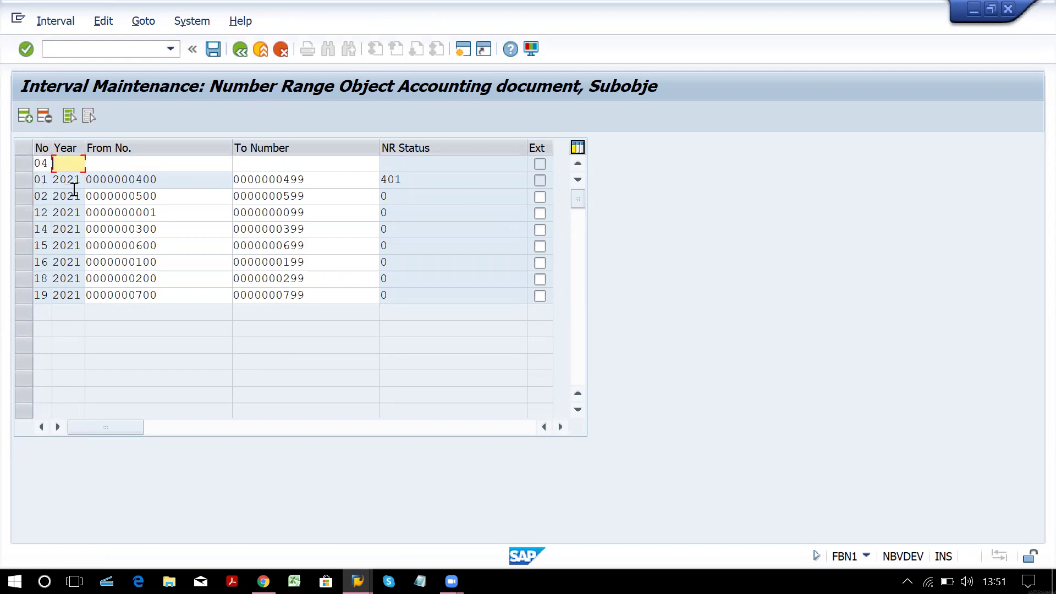
type("2021")
key("Tab")
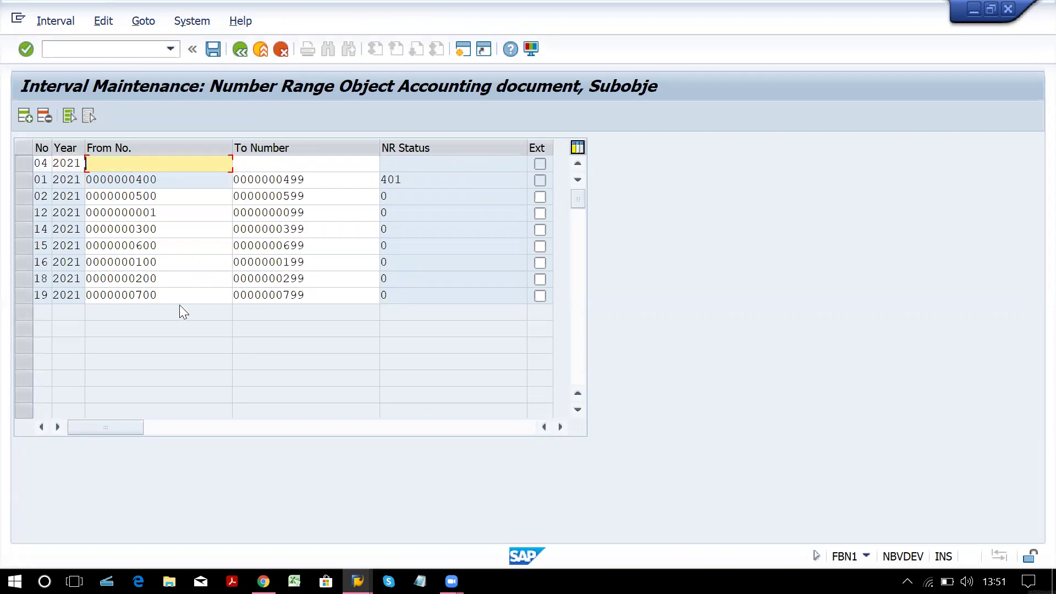
type("800")
key("Tab")
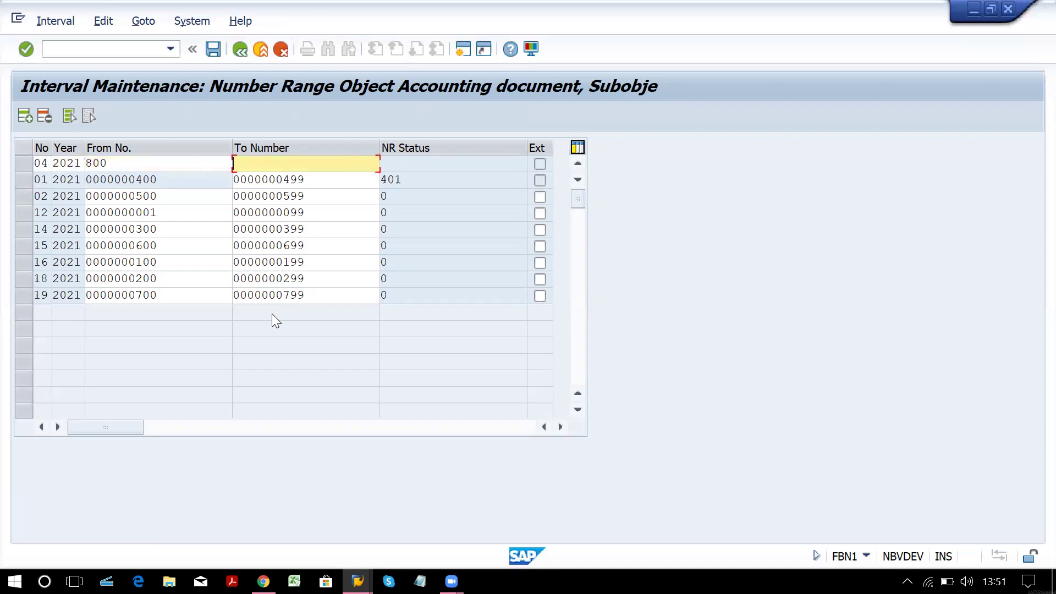
type("899")
key("Return")
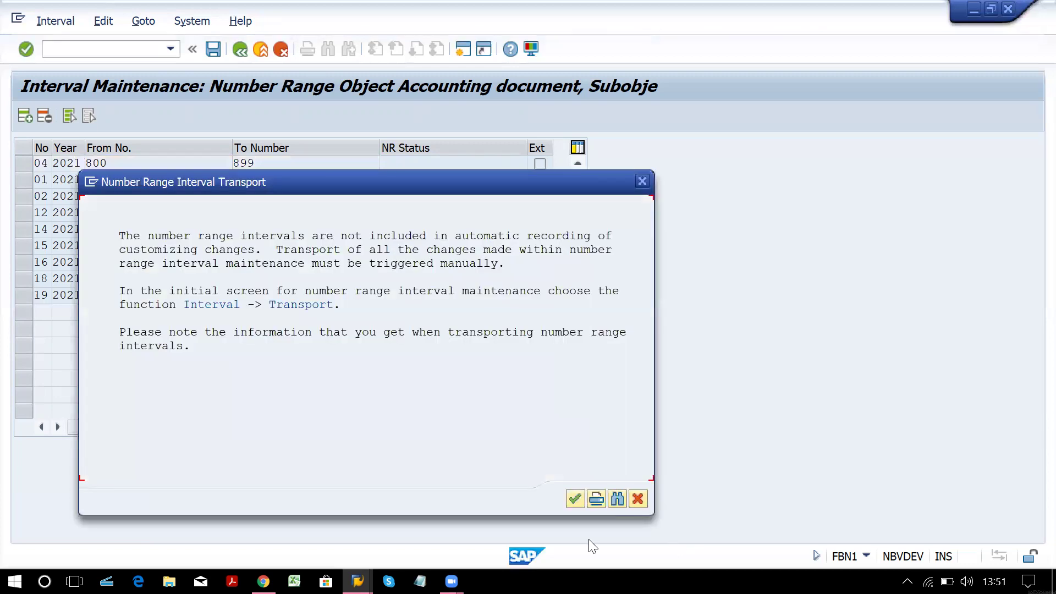
left_click(575, 500)
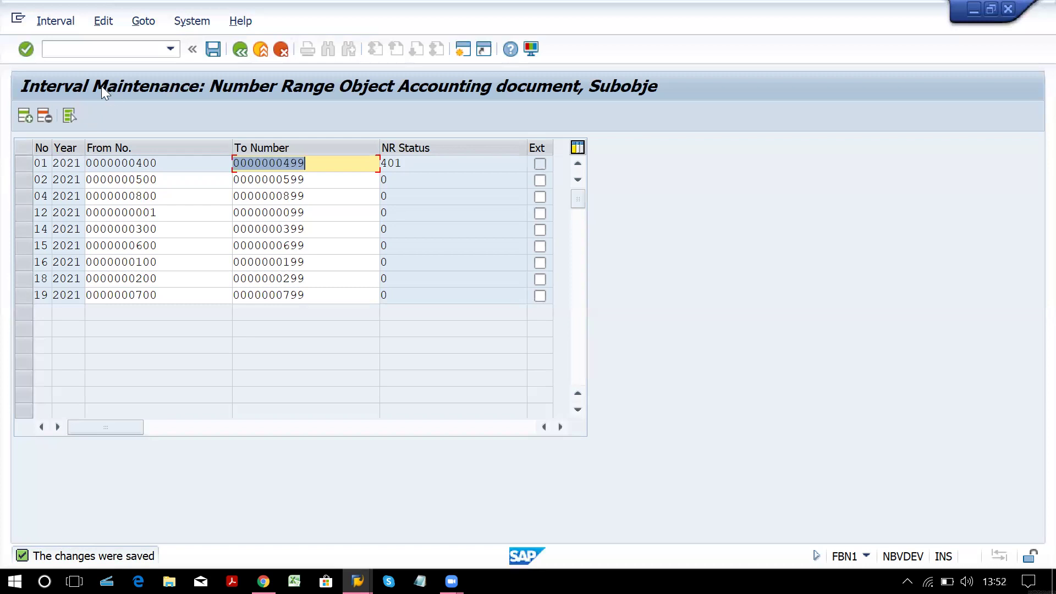
Step: Leave the interval maintenance and open transaction OBA7 for document types in the same session
left_click(101, 51)
type("/n")
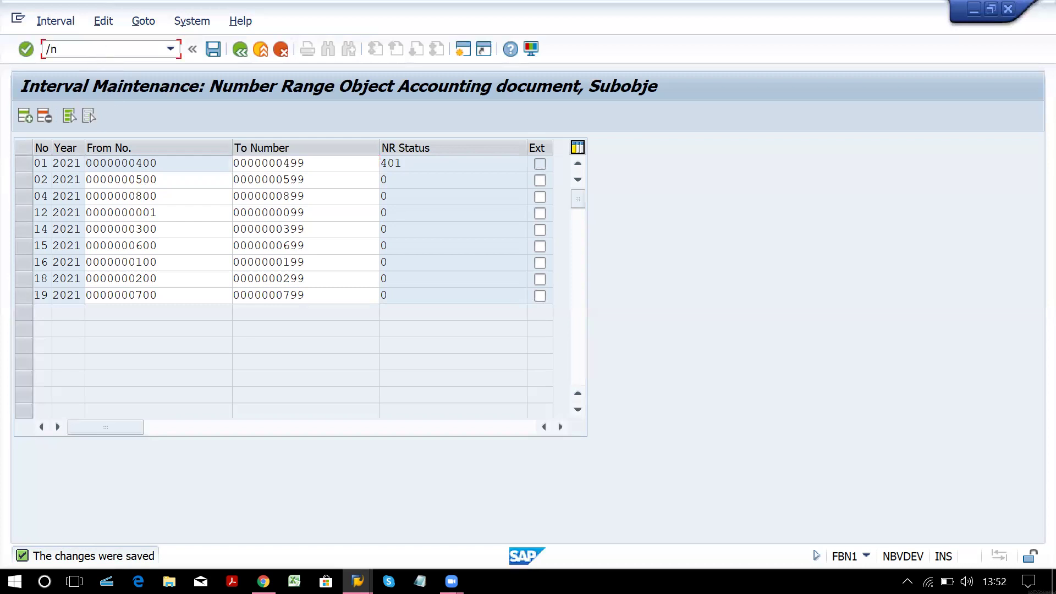
key("Return")
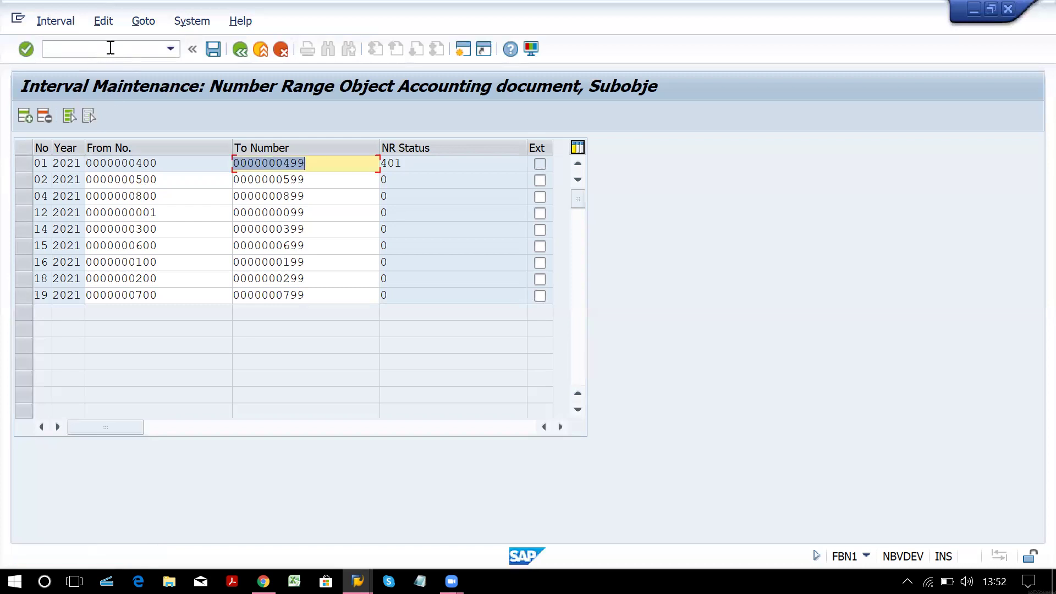
left_click(112, 53)
type("/n")
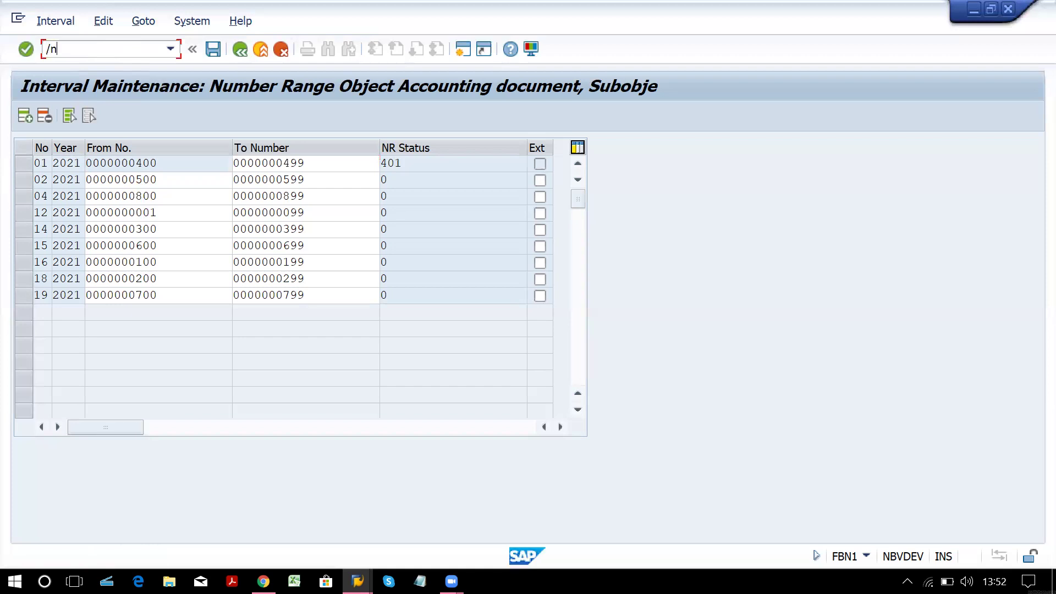
type("oba7")
key("Return")
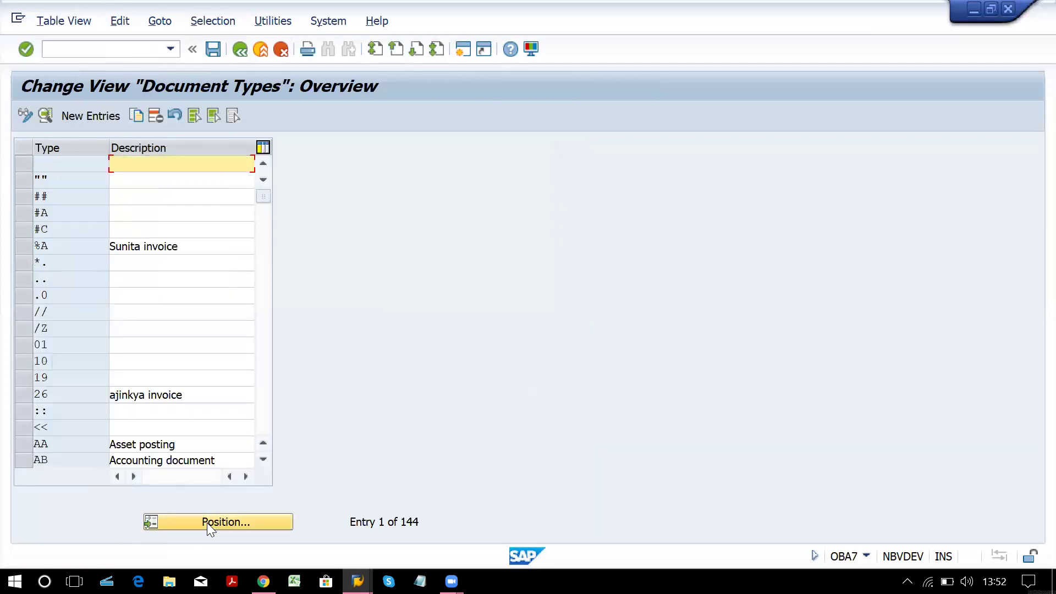
Step: Check the number range assigned to document type SA in its details, and exit the document type maintenance
left_click(207, 522)
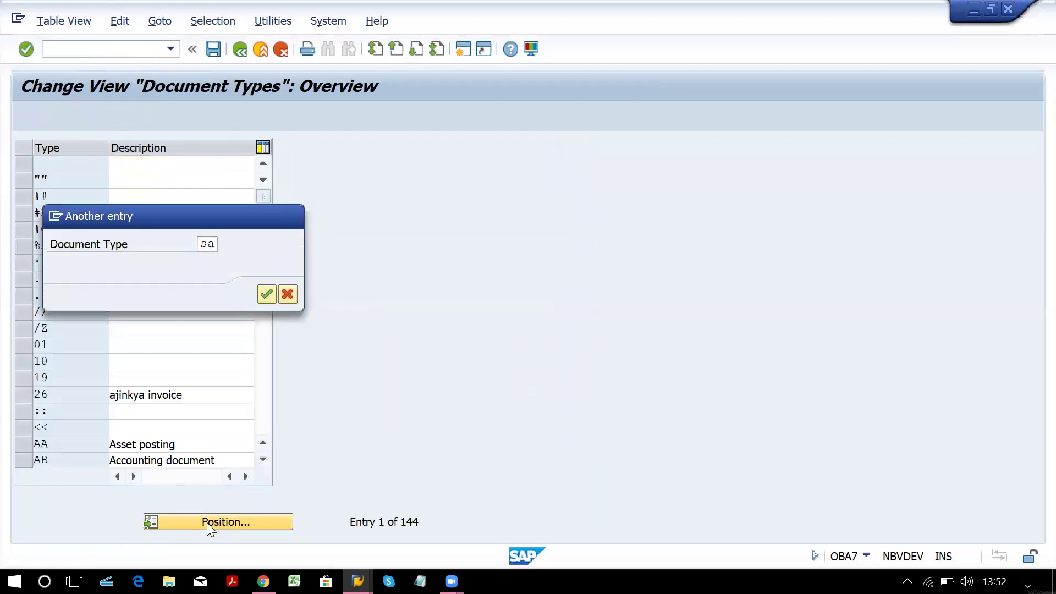
key("Return")
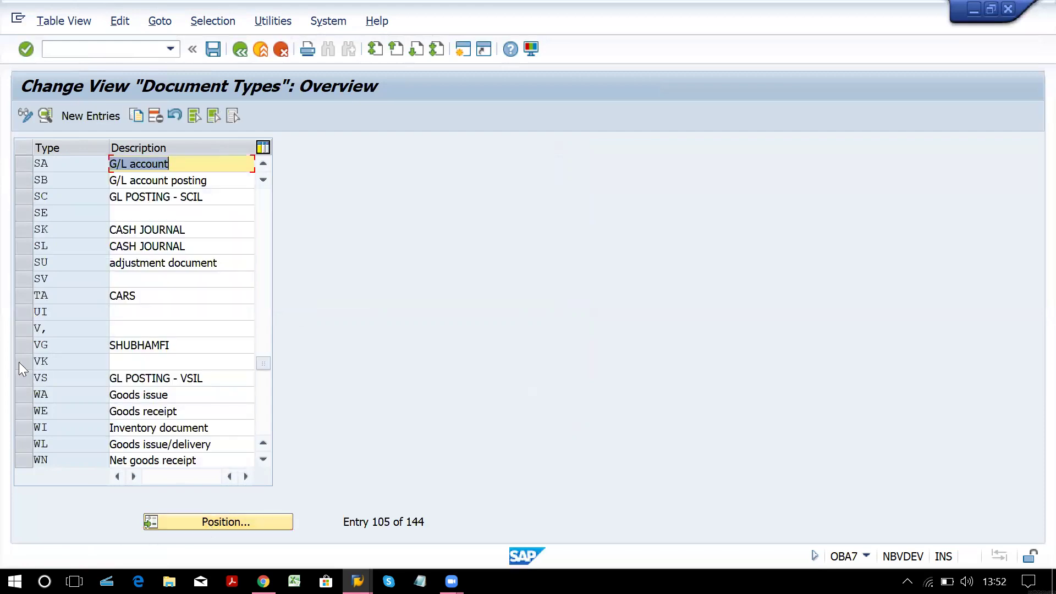
double_click(78, 159)
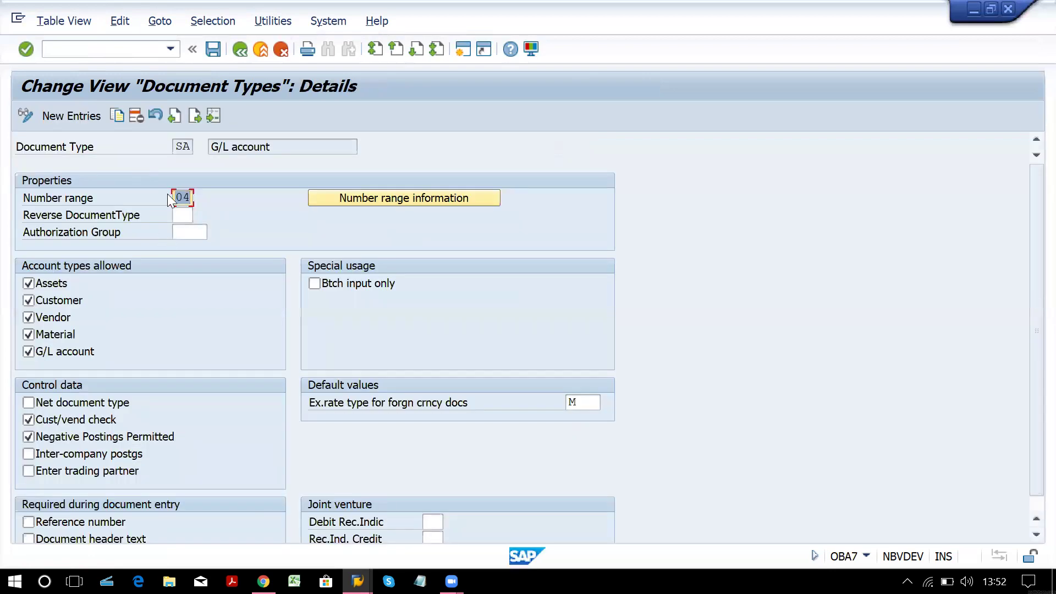
double_click(178, 197)
left_click(282, 50)
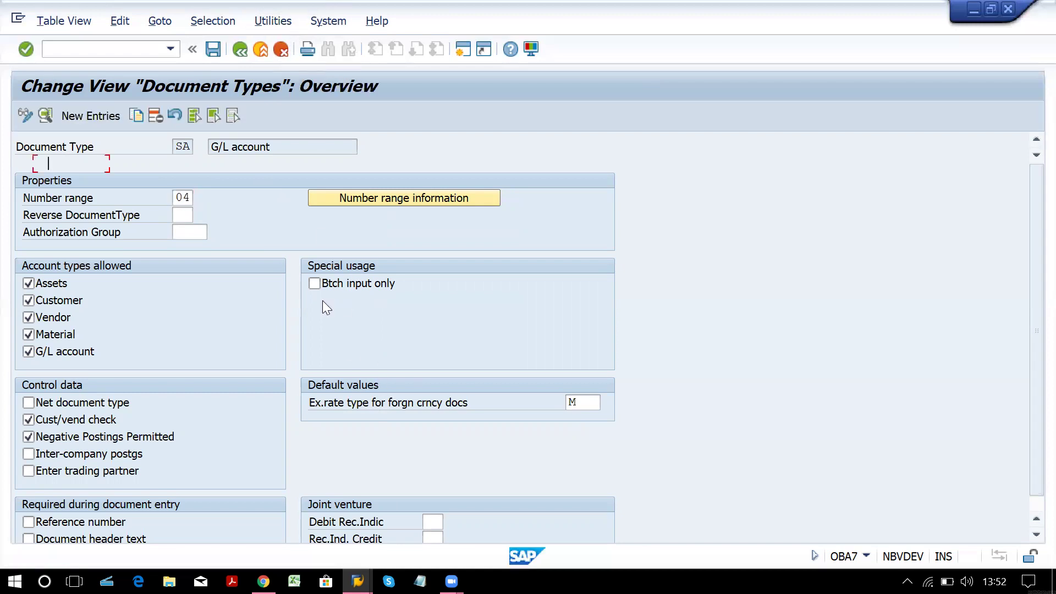
left_click(281, 51)
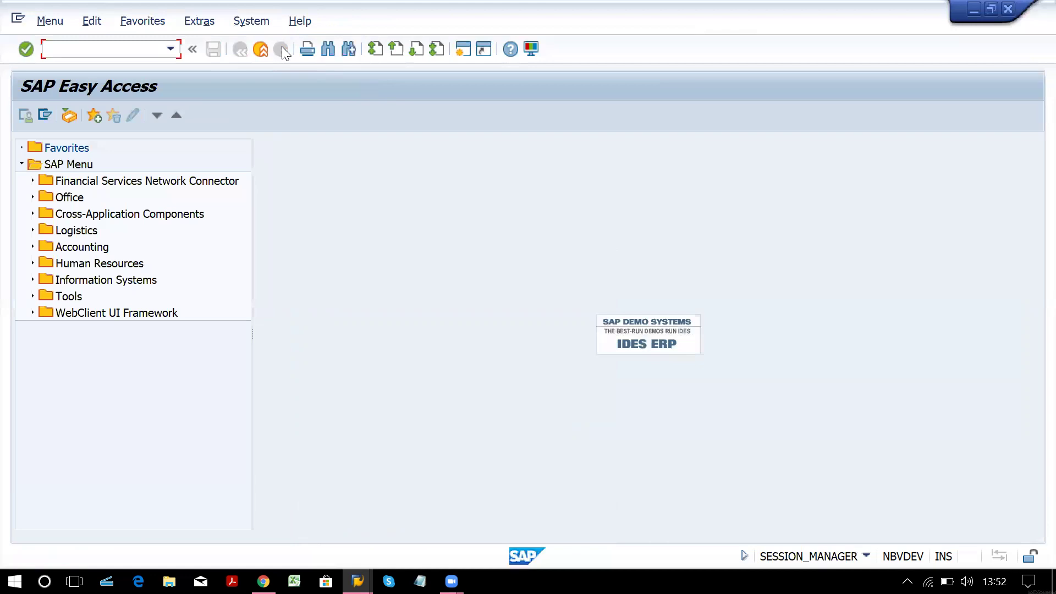
Step: Switch back to the F-02 session, submit the header, and enter amount 30000 and text "salary paid park" for the Salary A/c debit item
key("alt+Tab")
key("Return")
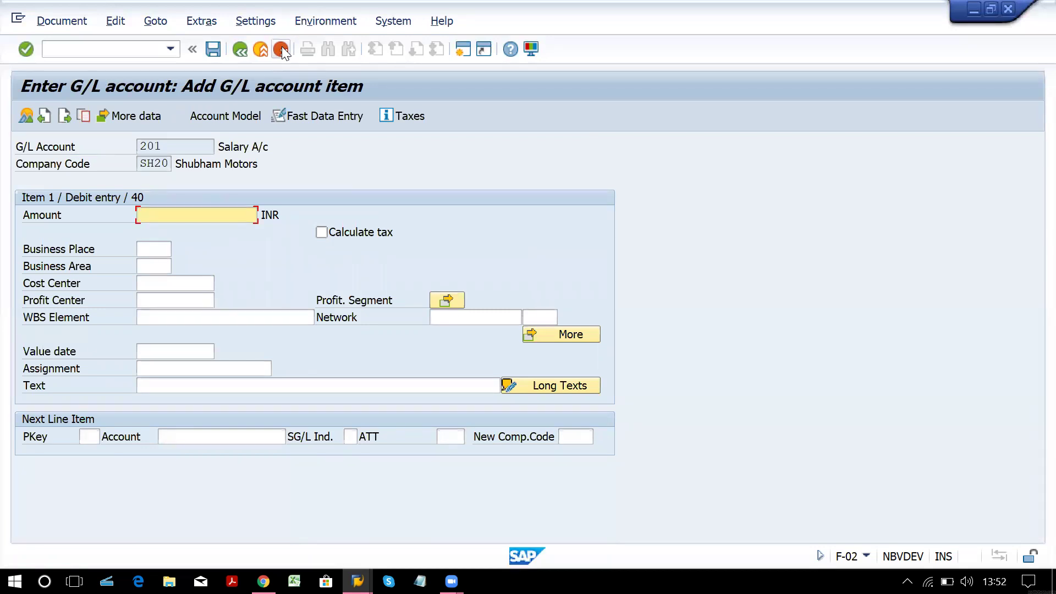
type("30000")
key("Tab")
key("Tab")
key("Tab")
key("Tab")
key("Tab")
key("Tab")
key("Tab")
type("salary-")
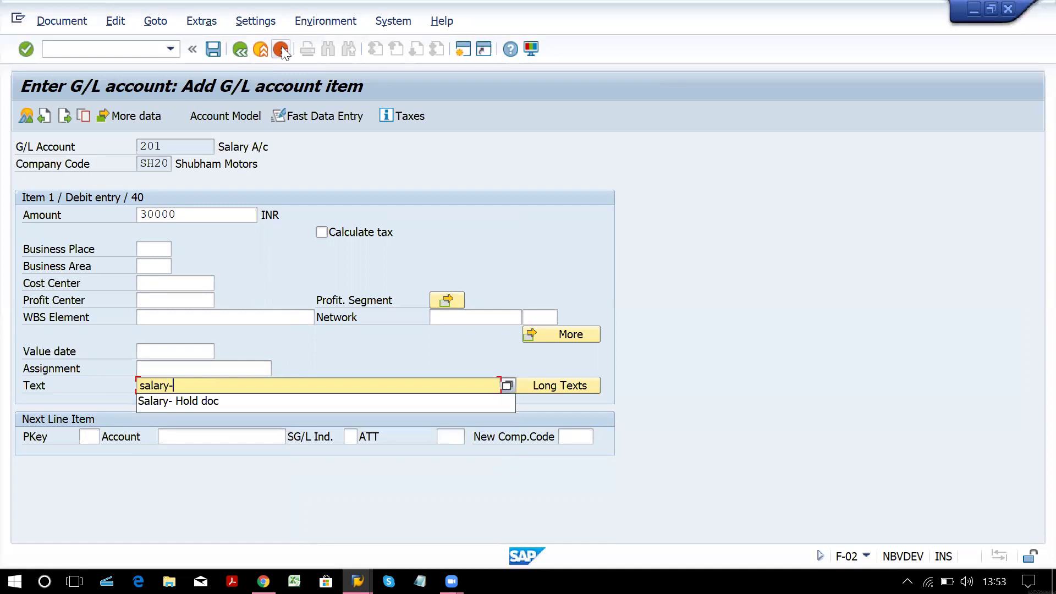
key("BackSpace")
key("Down")
key("Down")
key("Return")
key("Return")
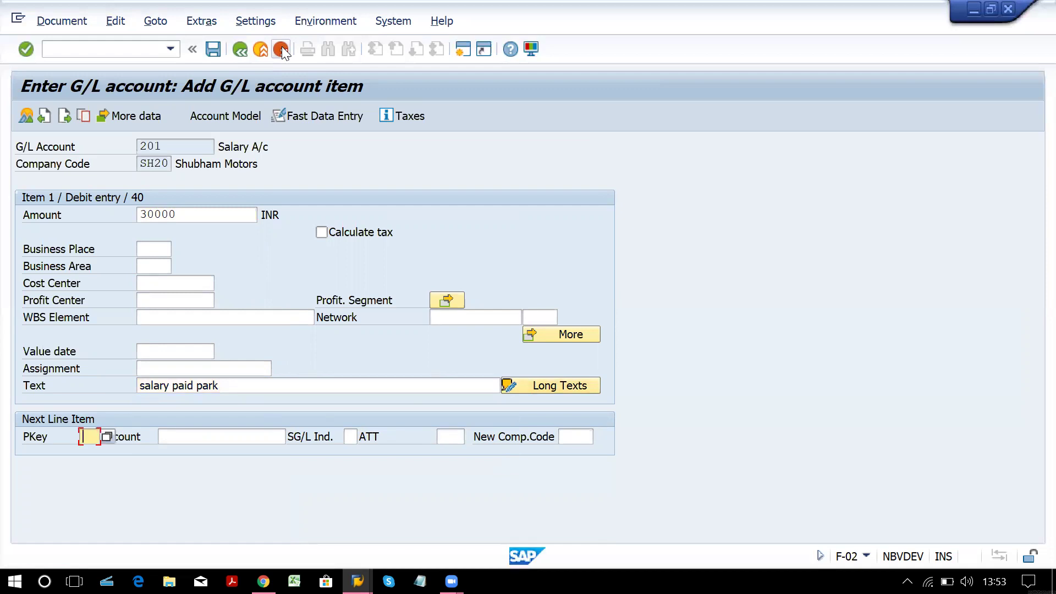
Step: Add a second line item with posting key 50 and choose the SBI Main Bank a/c G/L account (1)
type("50")
key("Tab")
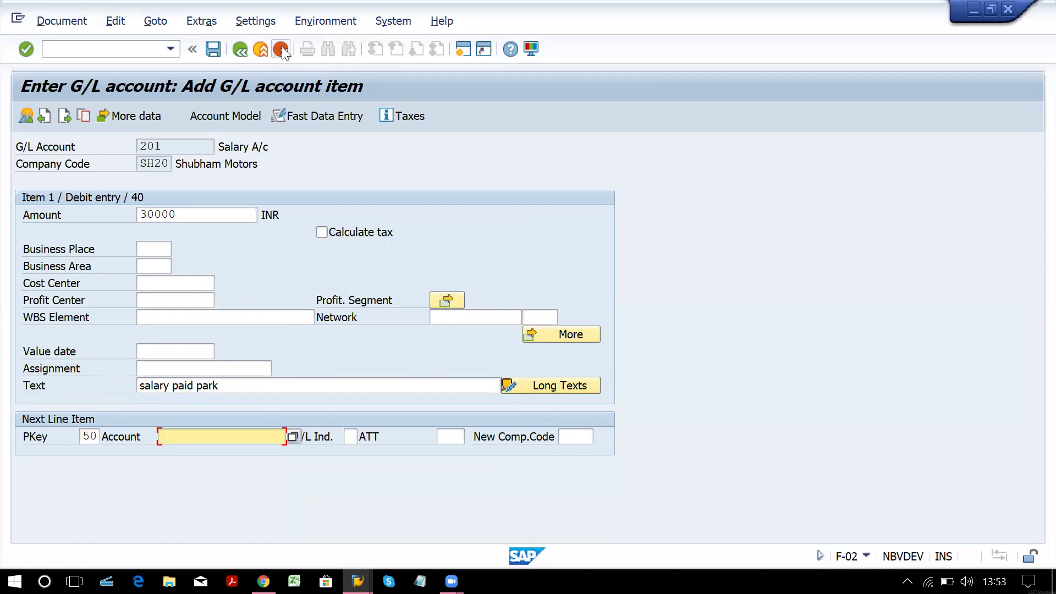
key("F4")
key("Return")
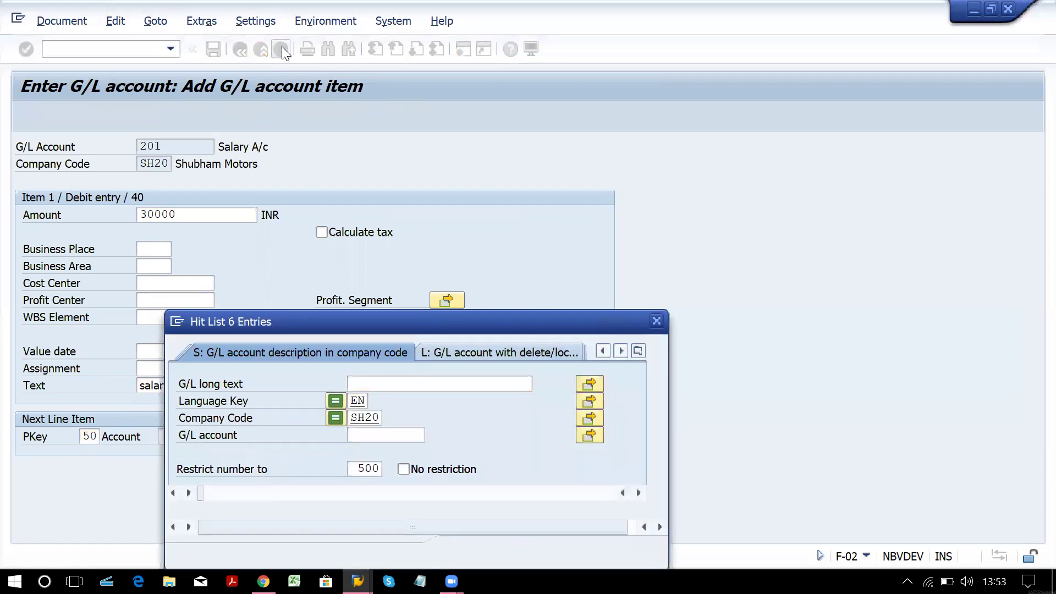
key("Down")
key("Down")
key("Down")
key("Down")
key("Return")
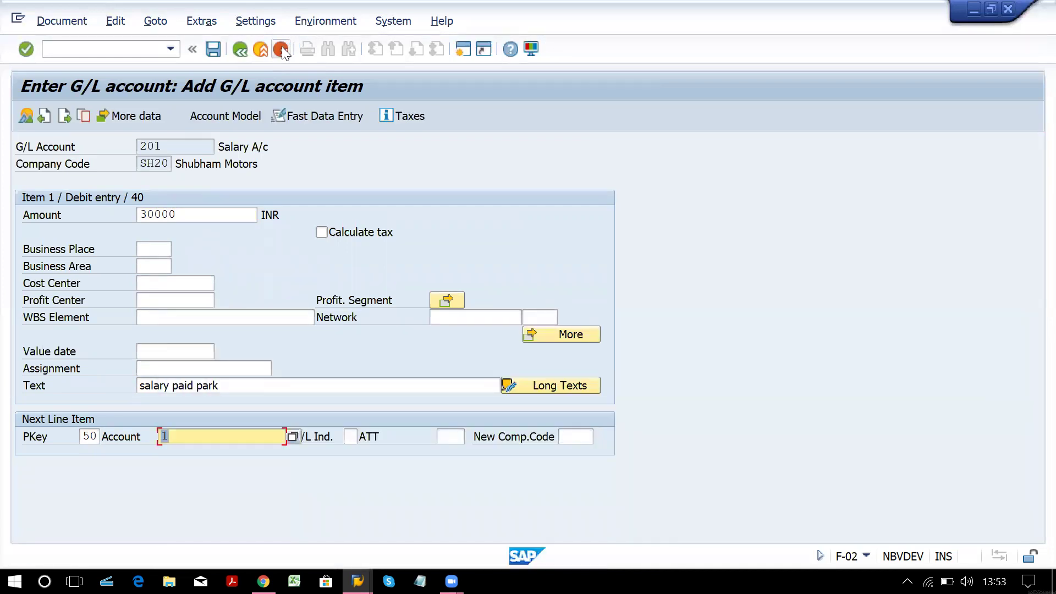
key("Return")
Step: Enter amount 30000 for the bank credit item, carry over the text "salary paid park" with +, and park the document
type("30000")
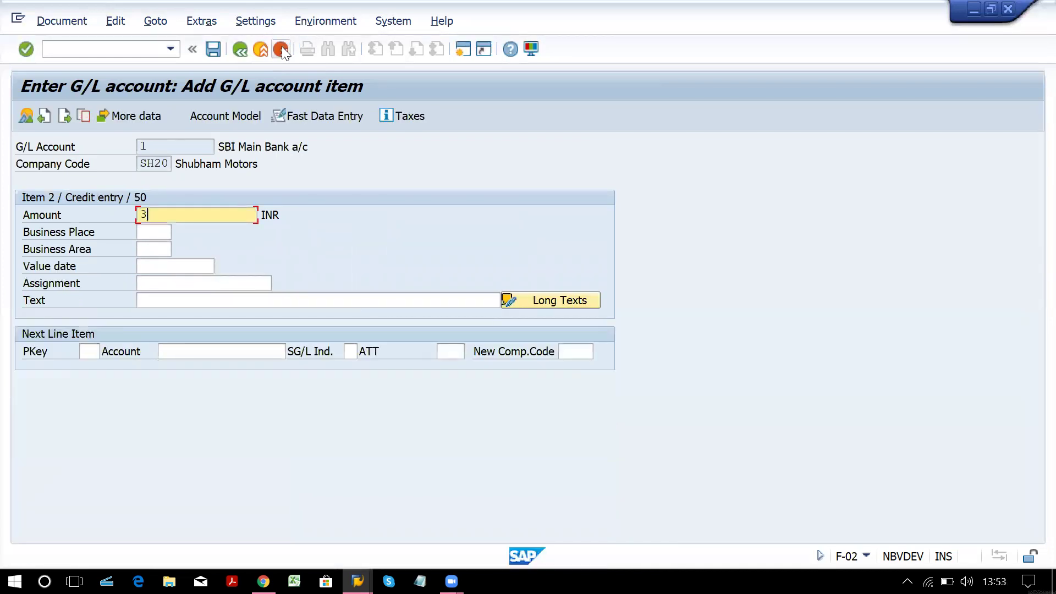
key("Tab")
key("Tab")
key("Tab")
key("Tab")
key("Tab")
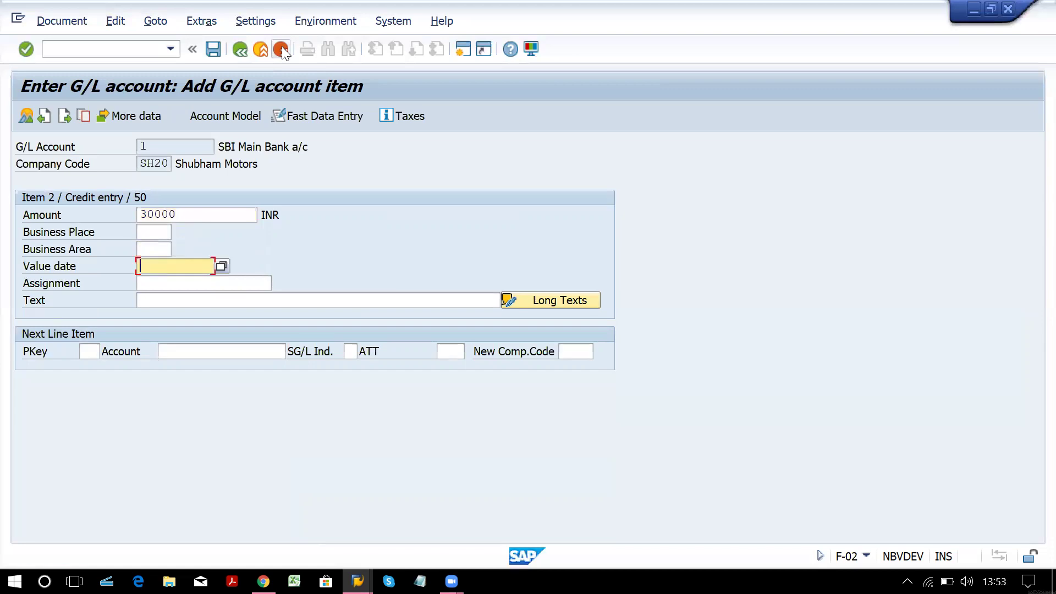
type("salary paid park")
key("Return")
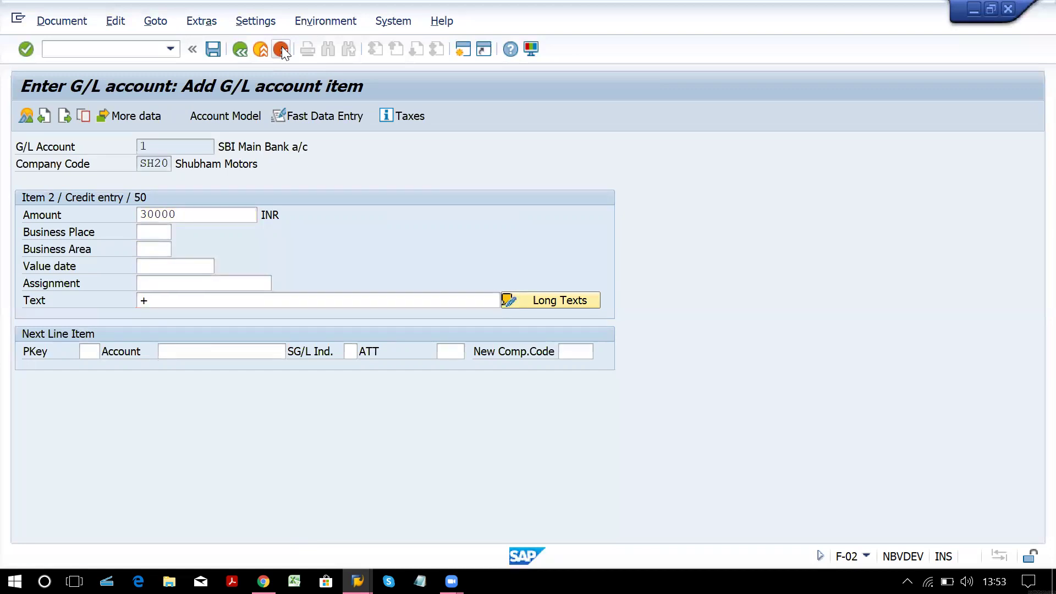
left_click(57, 22)
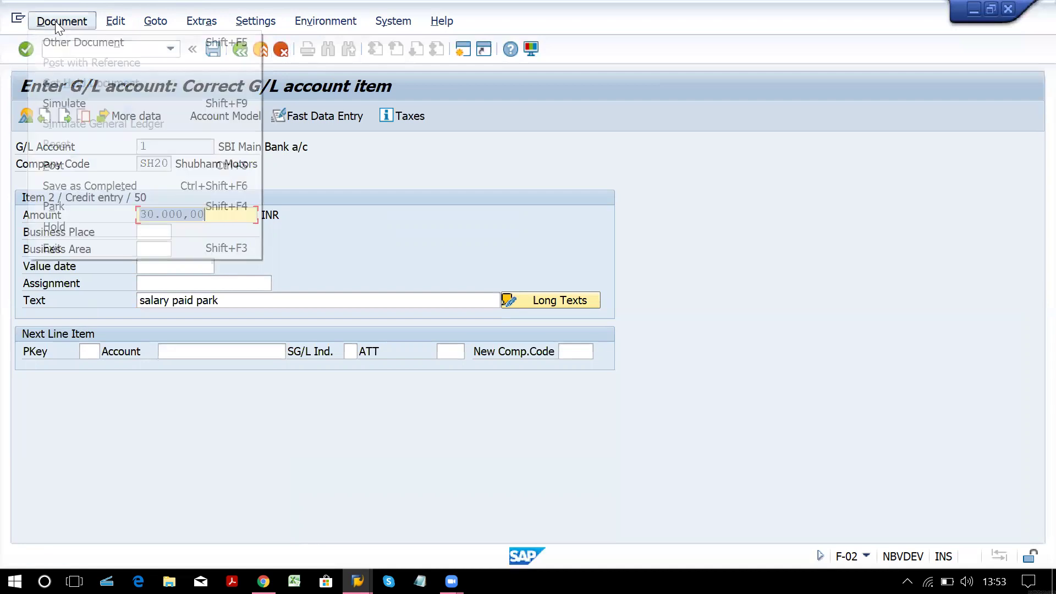
left_click(56, 206)
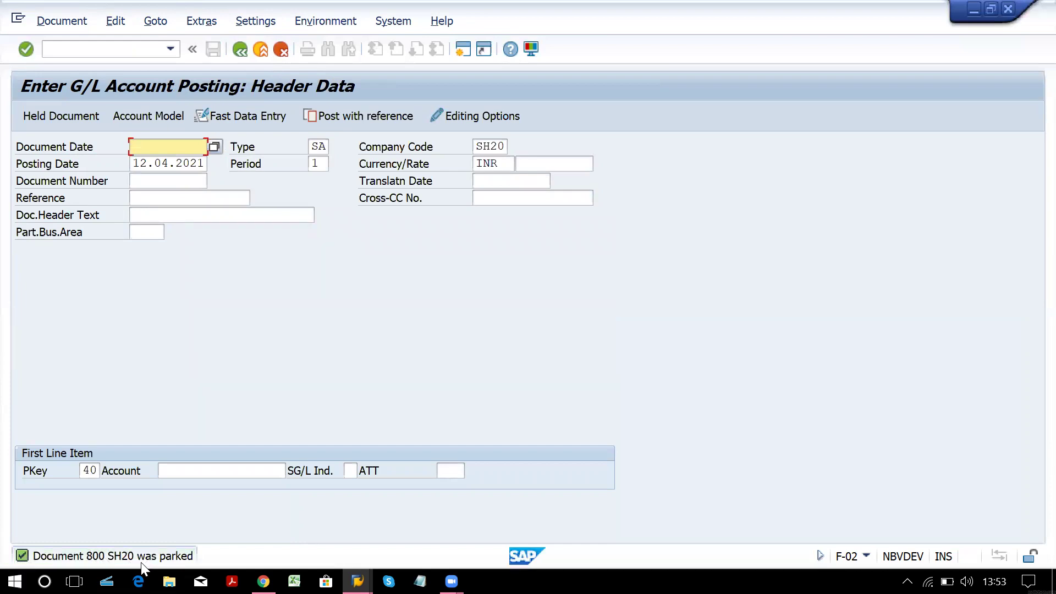
Step: Open transaction FBL3N in a new session
left_click(117, 54)
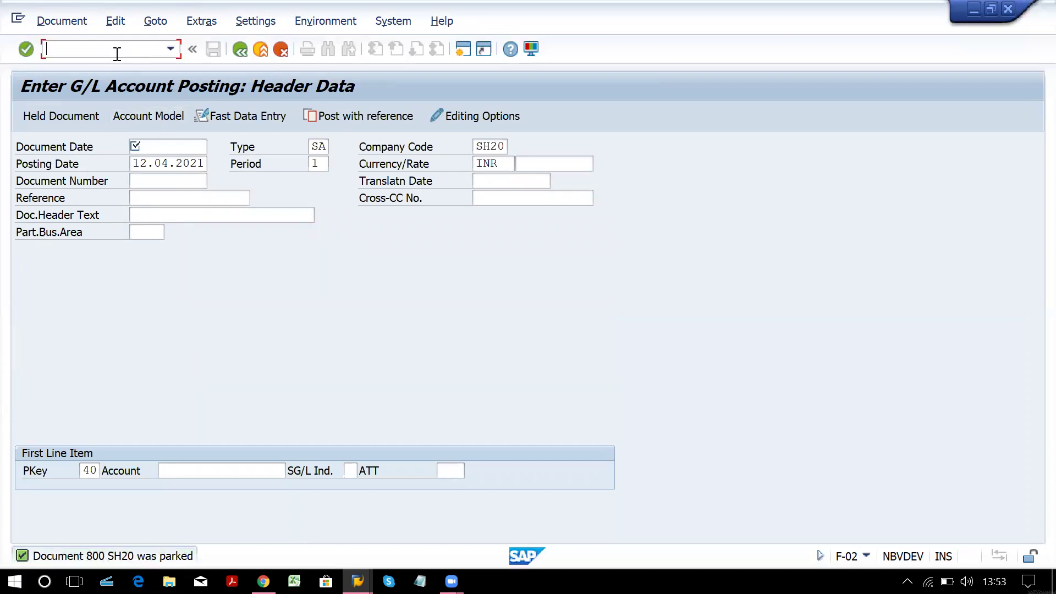
type("/ofbl3n")
key("Return")
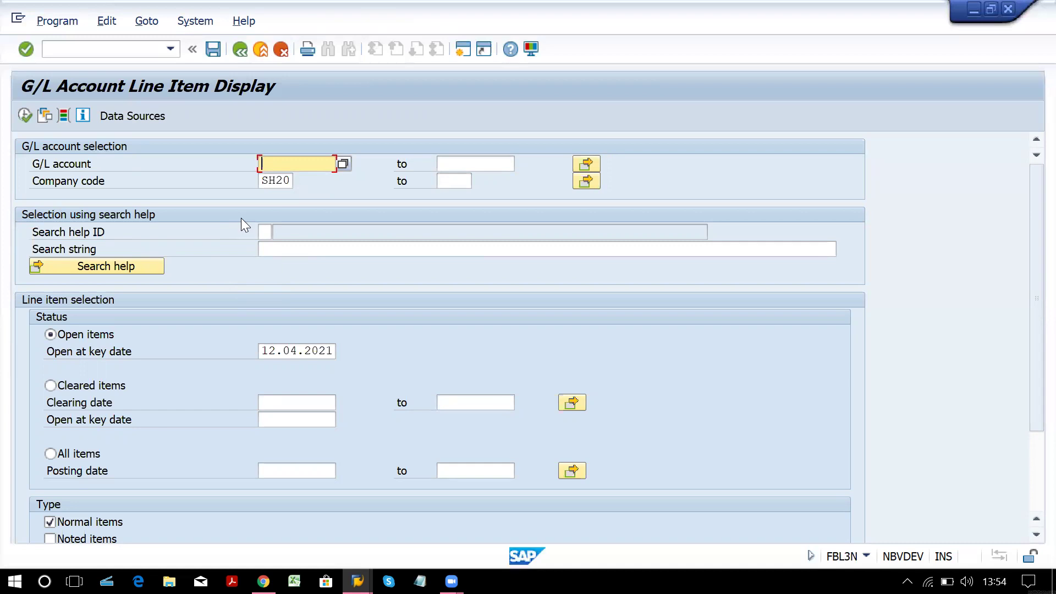
Step: Include parked items in the line item selection for company code SH20 and run the G/L line item display
key("Down")
key("Down")
key("Down")
key("Down")
key("Down")
key("Down")
key("Down")
key("Down")
key("Down")
key("Down")
key("Down")
key("Down")
key("Down")
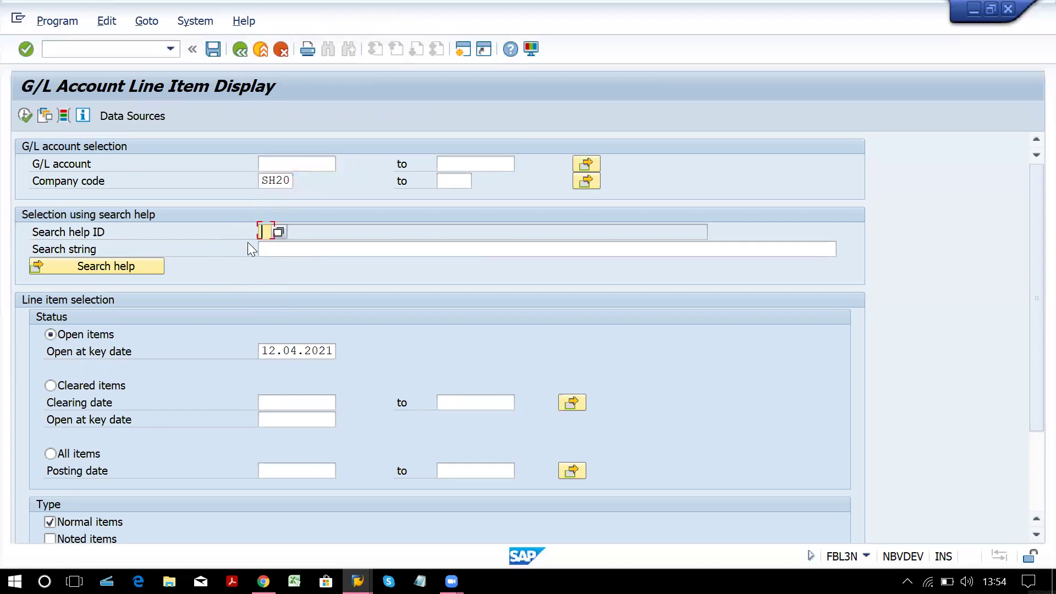
key("Up")
key("Up")
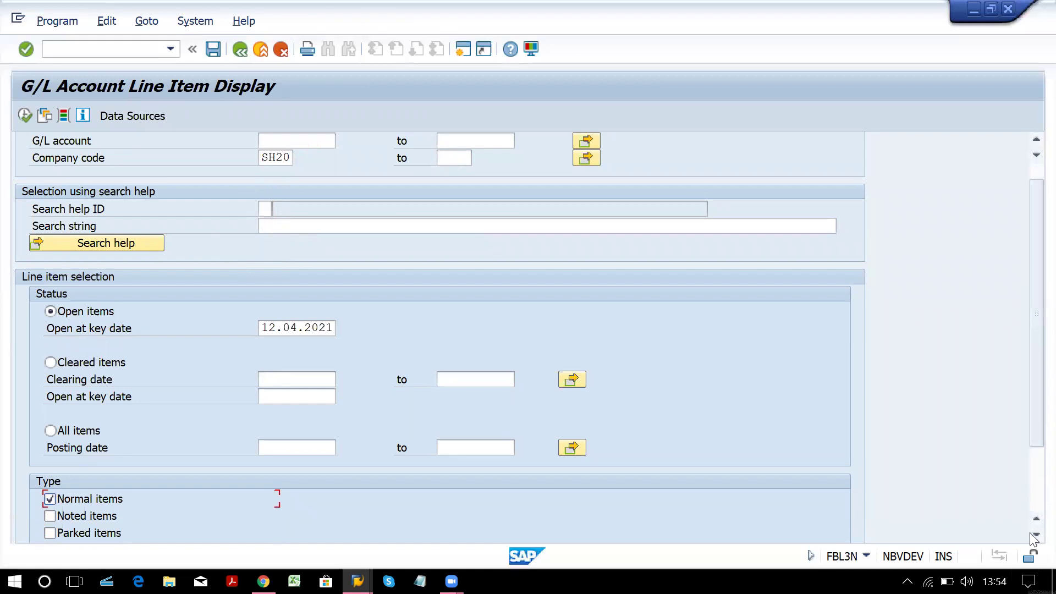
scroll(989, 476, "down", 2)
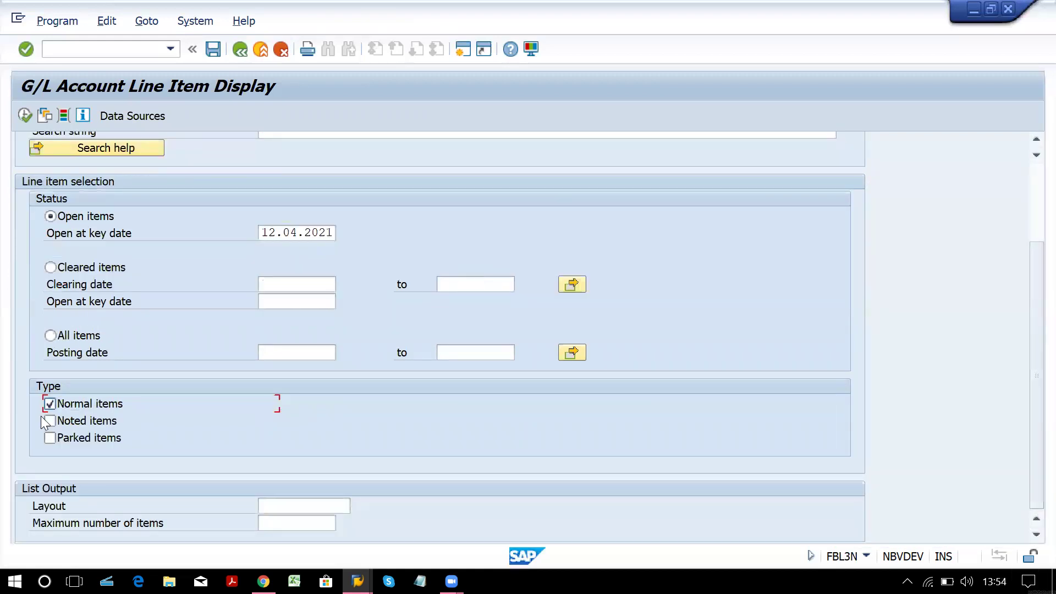
left_click(51, 440)
left_click(24, 115)
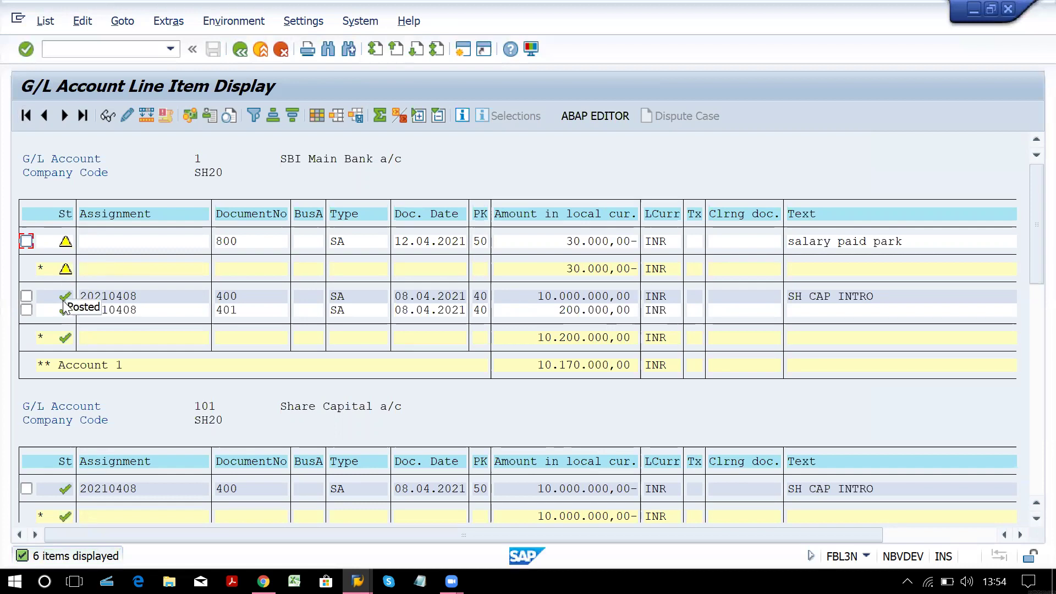
Step: Review the parked salary document's overview from SBI Main Bank a/c's line items, and return to the F-02 session
double_click(252, 241)
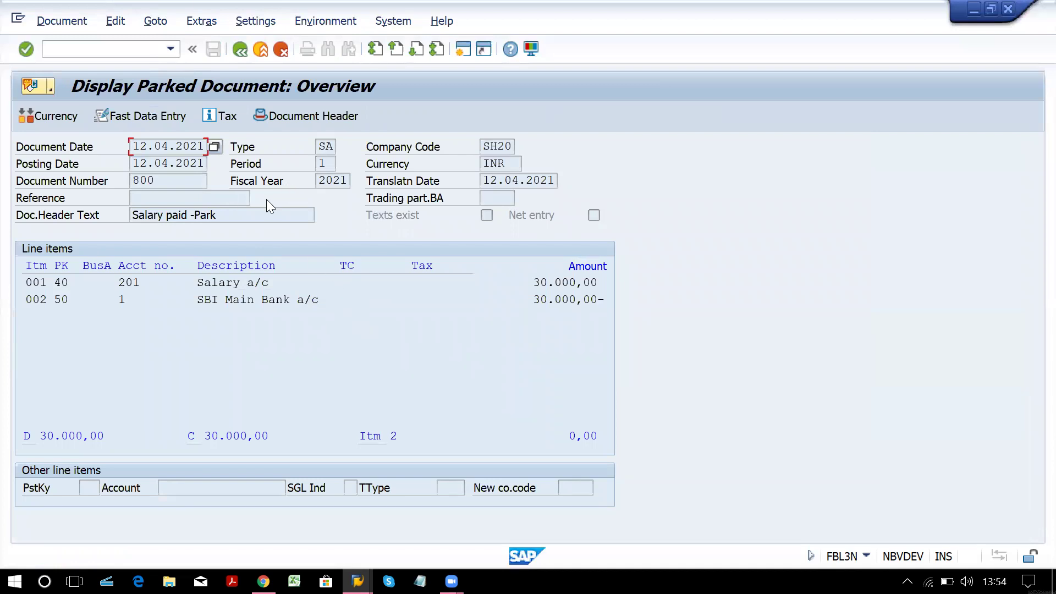
left_click(240, 49)
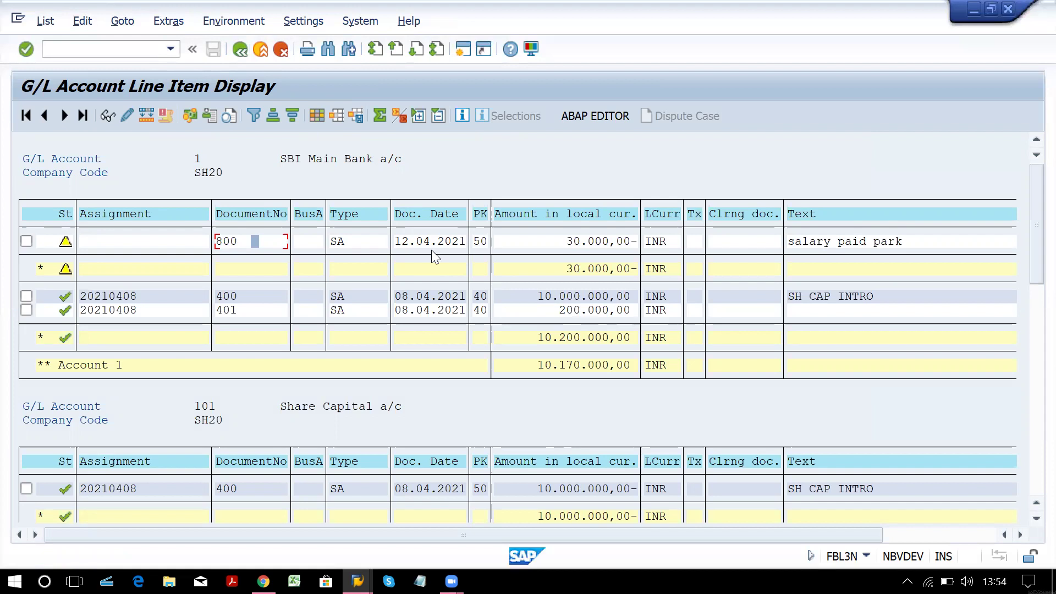
key("alt+Tab")
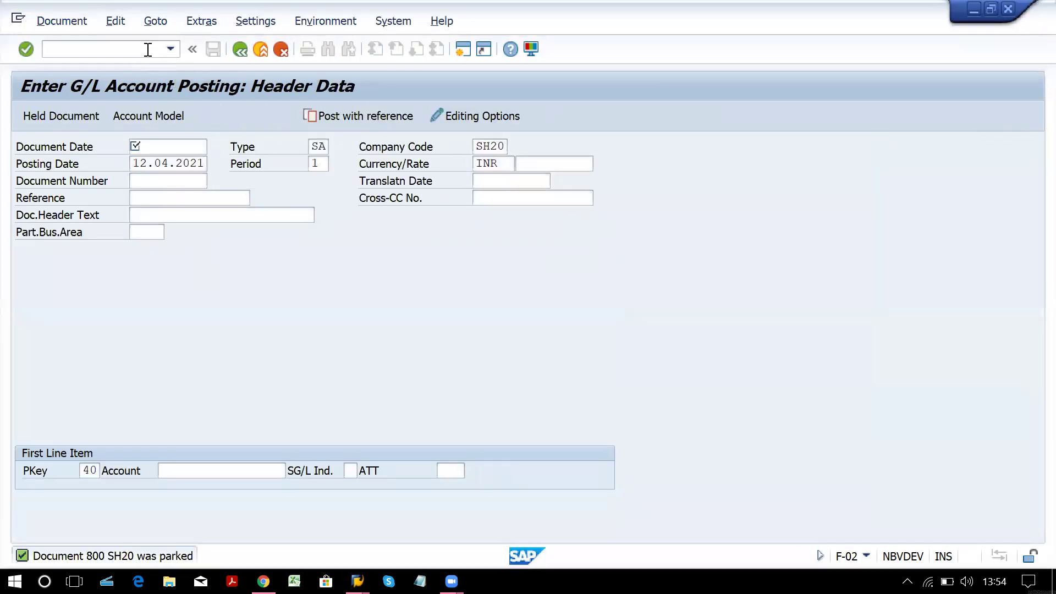
Step: Open transaction FBV0 and call up parked document 800 of company code SH20 for fiscal year 2021
left_click(148, 49)
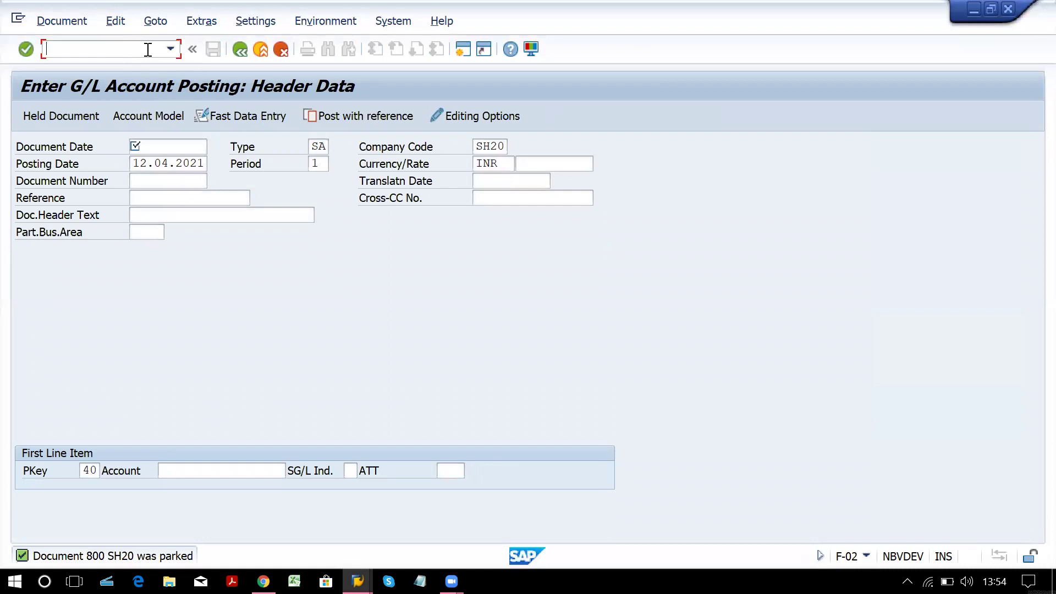
type("/nfbv0")
key("Return")
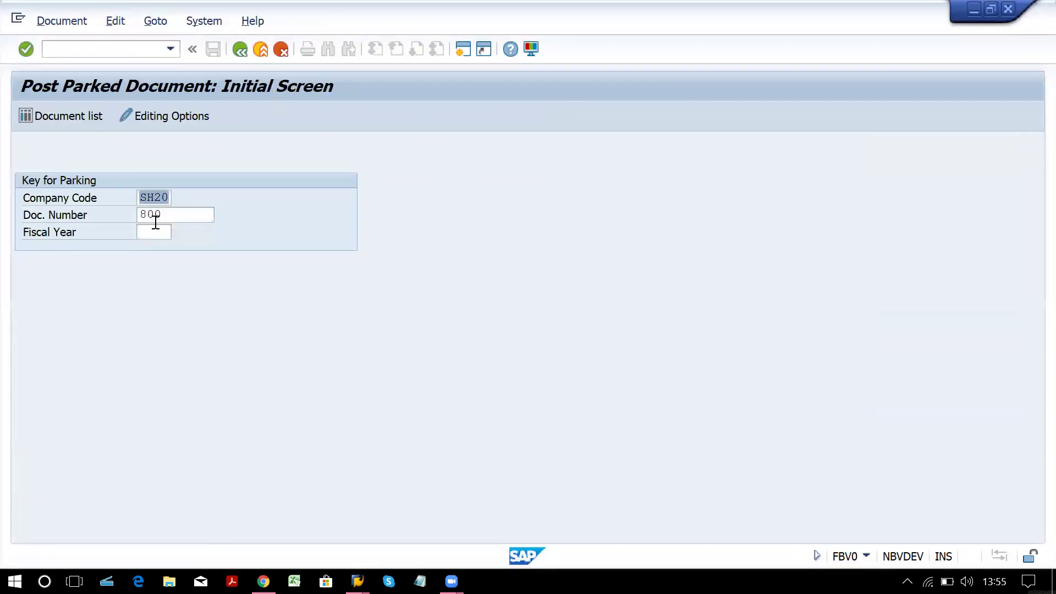
key("alt+Tab")
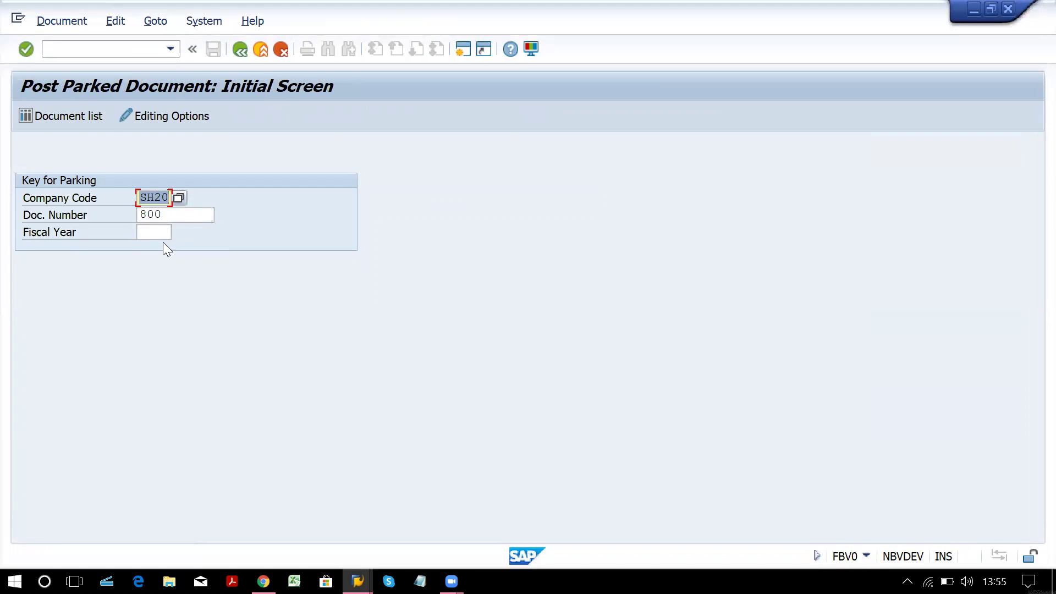
left_click(160, 233)
type("2021")
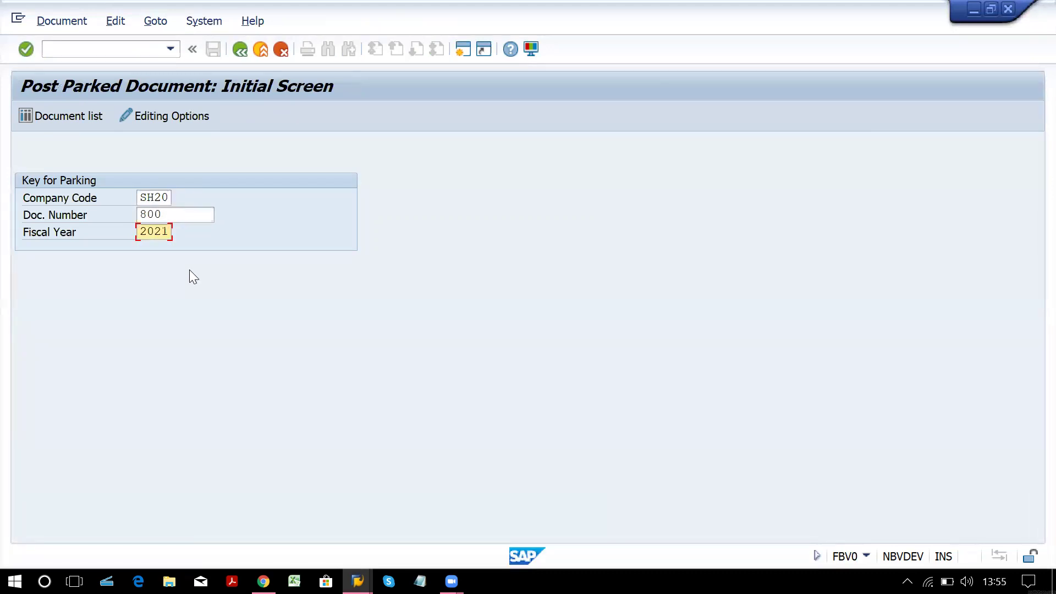
key("Return")
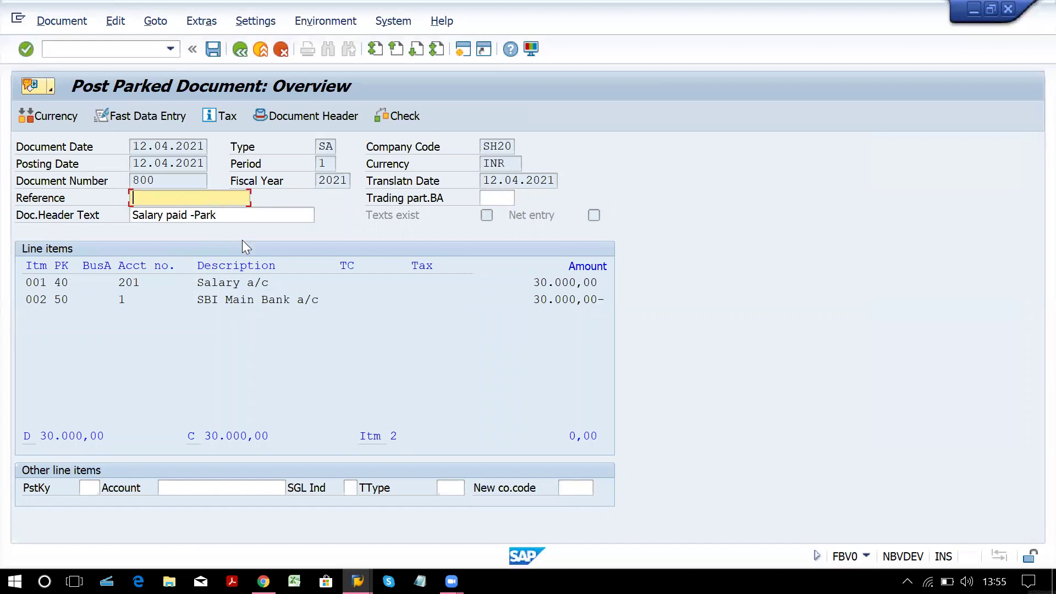
Step: Check the Salary a/c line item of the parked document, return to its overview, and post the document
left_click(229, 214)
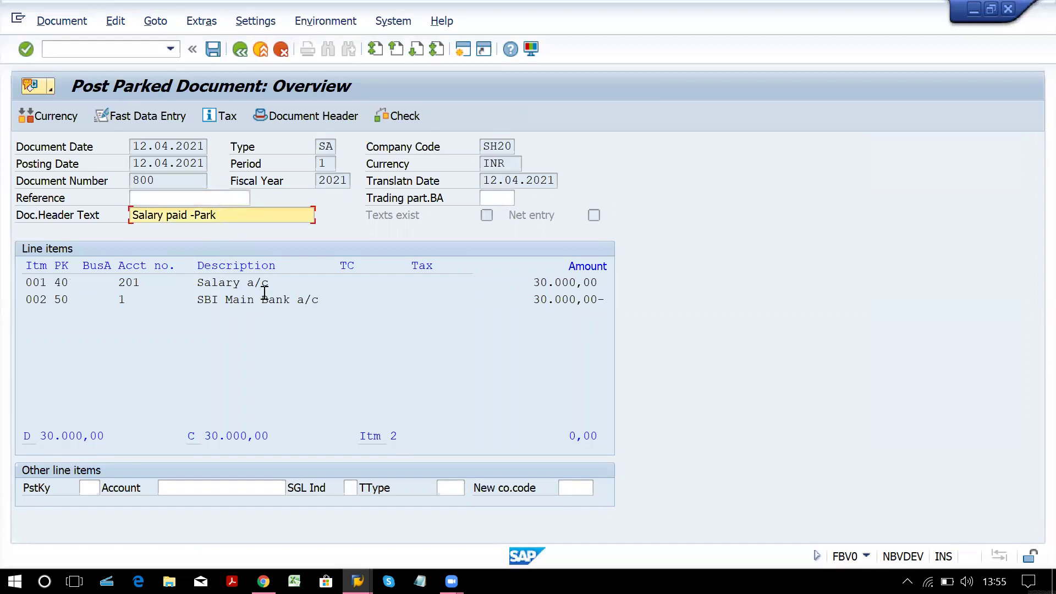
double_click(257, 287)
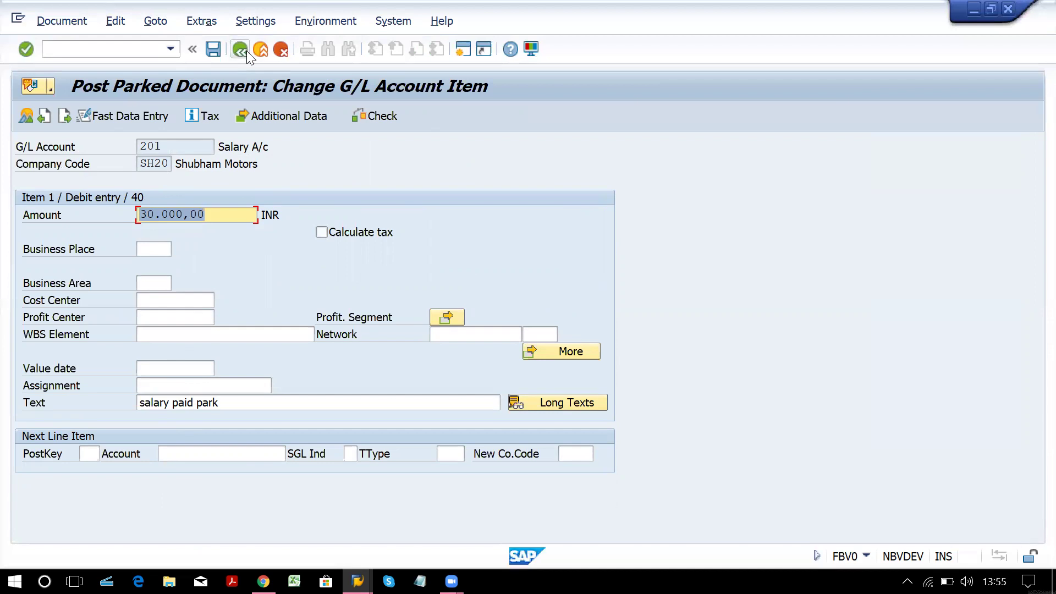
left_click(218, 56)
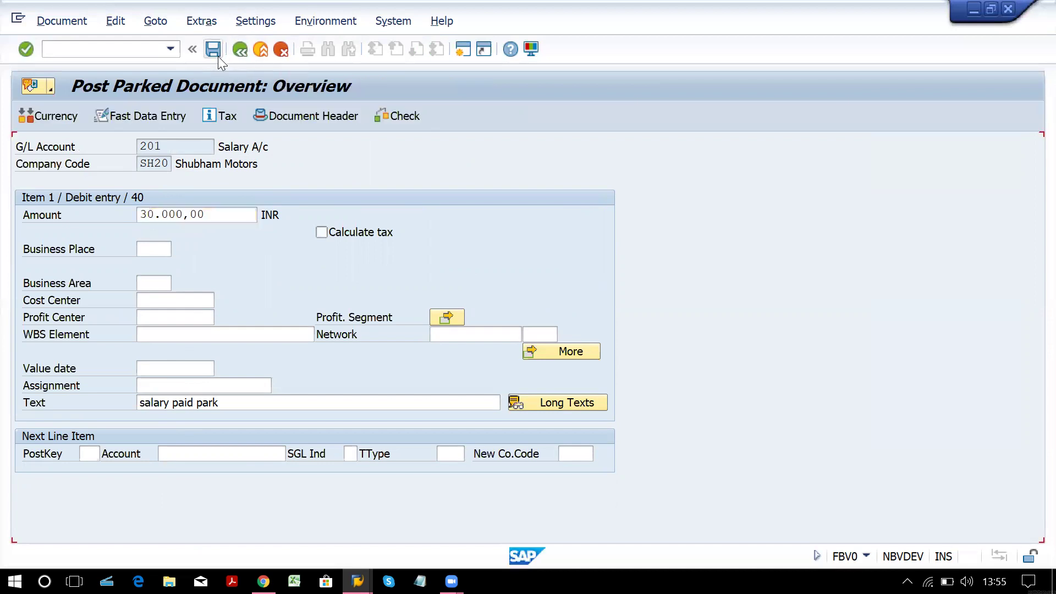
left_click(218, 56)
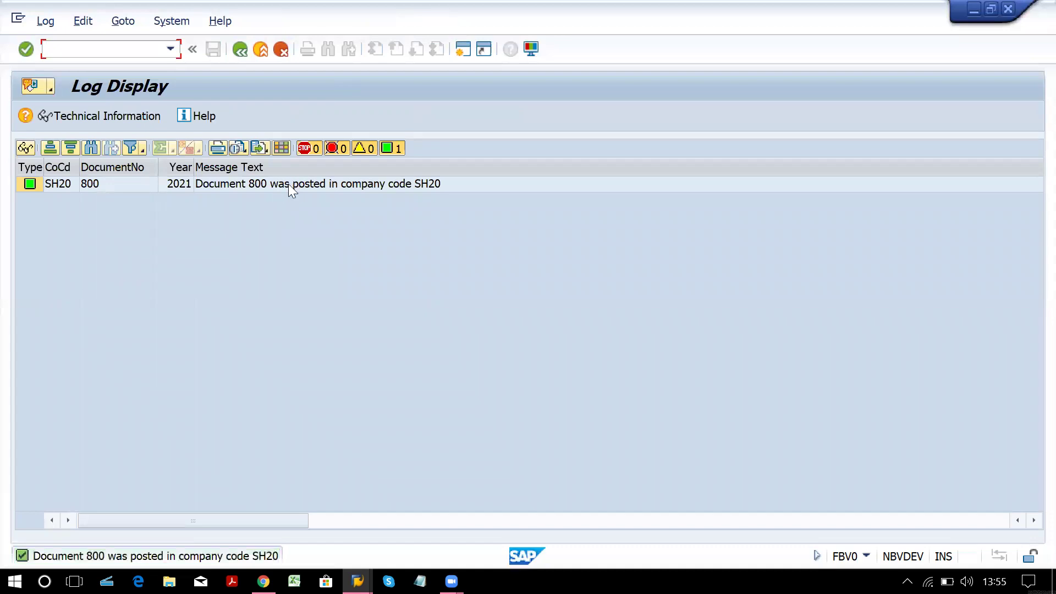
Step: Refresh the G/L line item list in the FBL3N session, check document 800 under SBI Main Bank a/c, and return to the FBV0 session
key("alt+Tab")
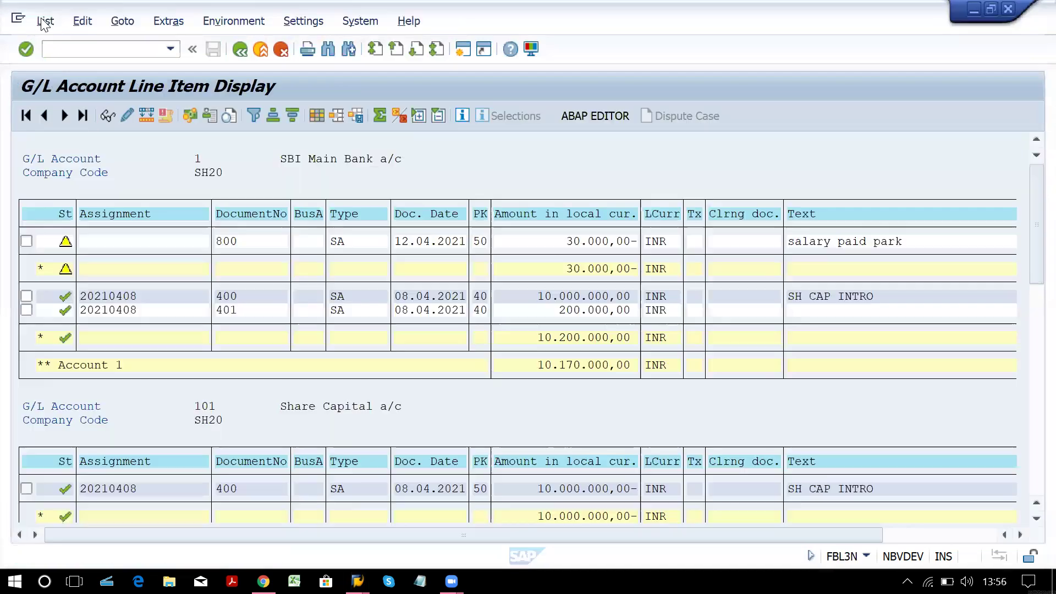
left_click(44, 21)
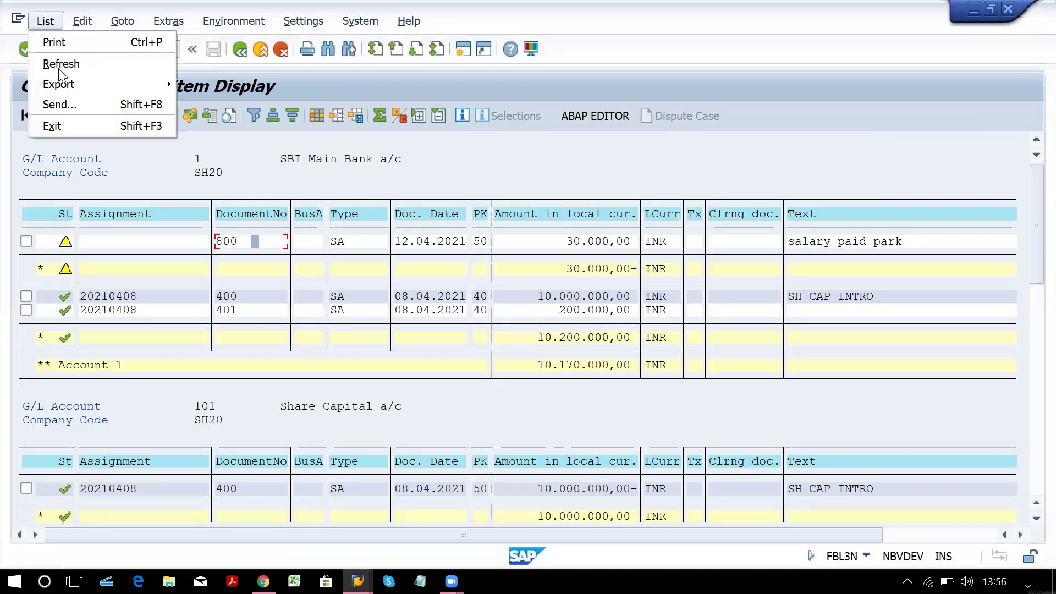
left_click(59, 64)
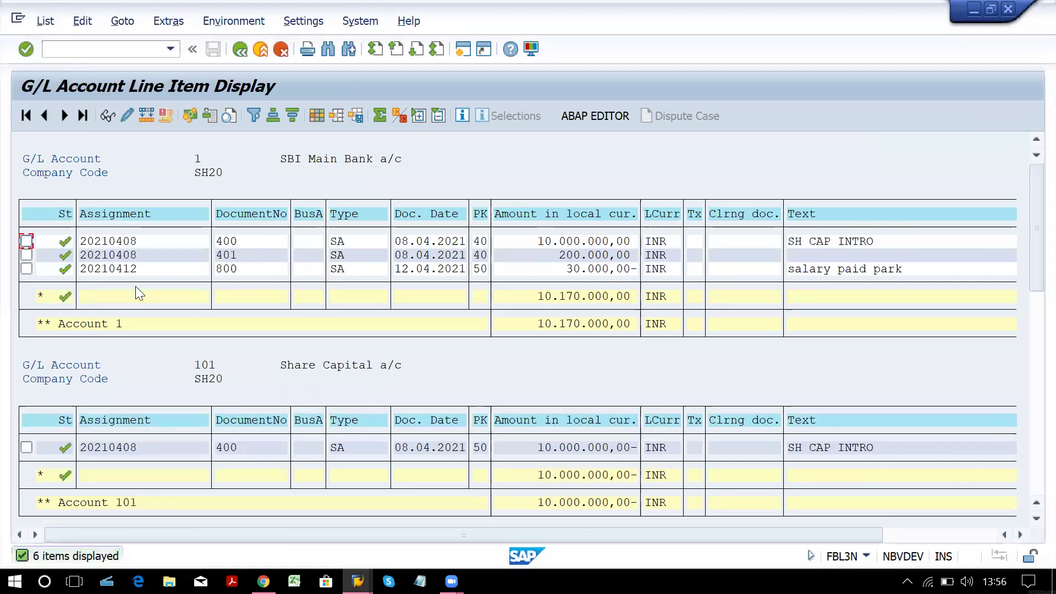
left_click(236, 268)
key("alt+Tab")
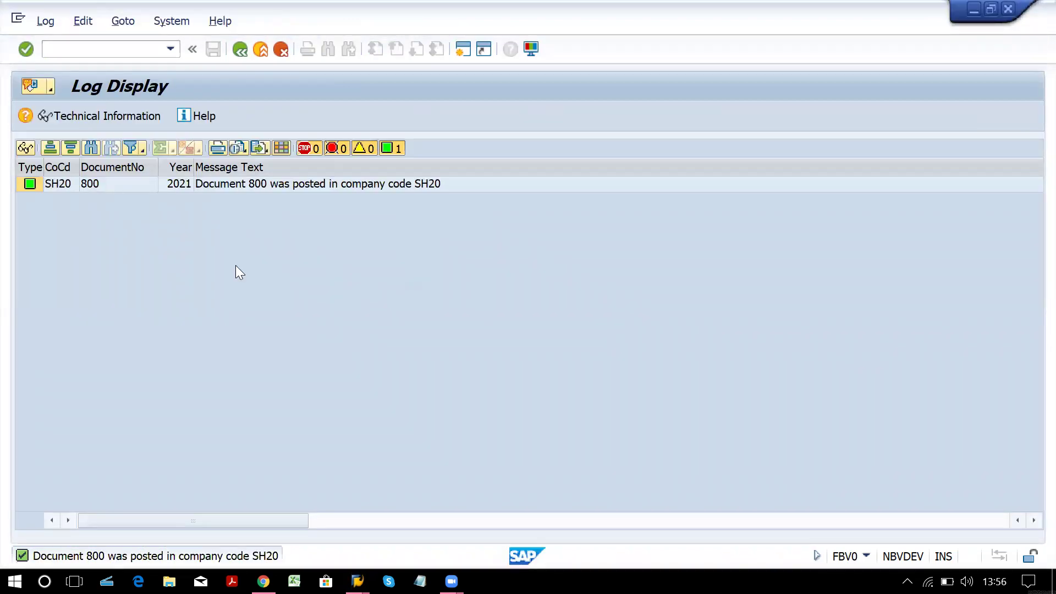
Step: Open transaction F-02 in the current session in place of the posting log
left_click(129, 51)
type("/nf-02")
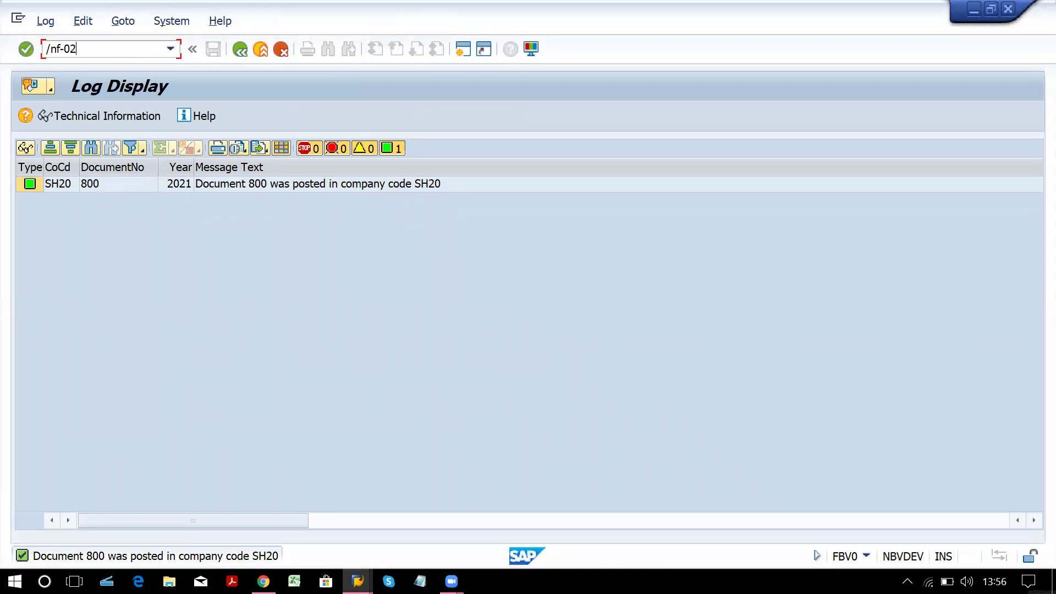
key("Return")
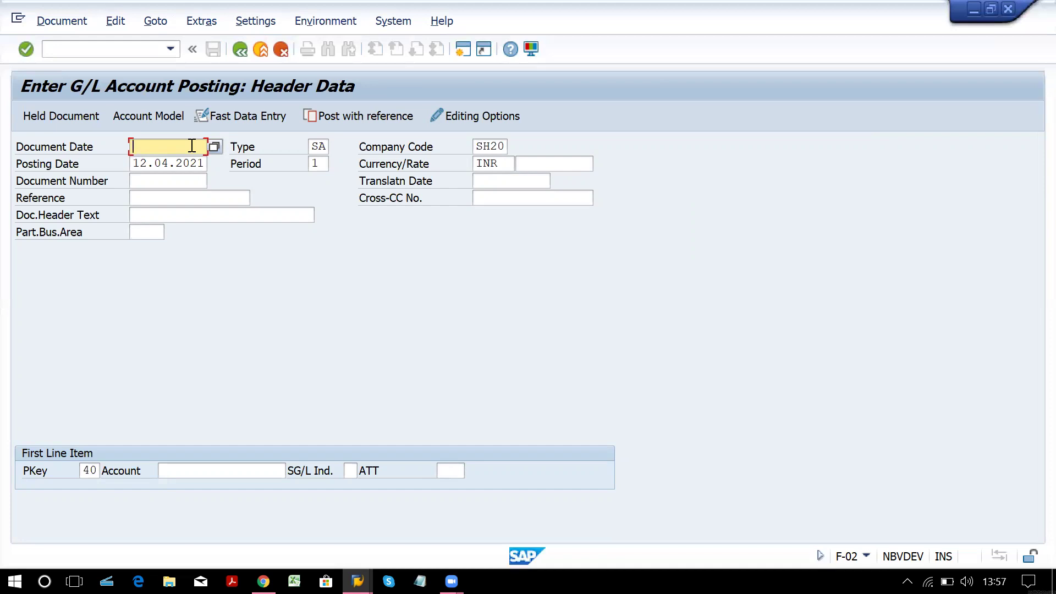
Step: Enter document date 12.04.2021 and the document header text "Salary paid Hold" for a new G/L posting
type("12.04.2021")
key("Down")
key("Down")
key("Down")
key("Down")
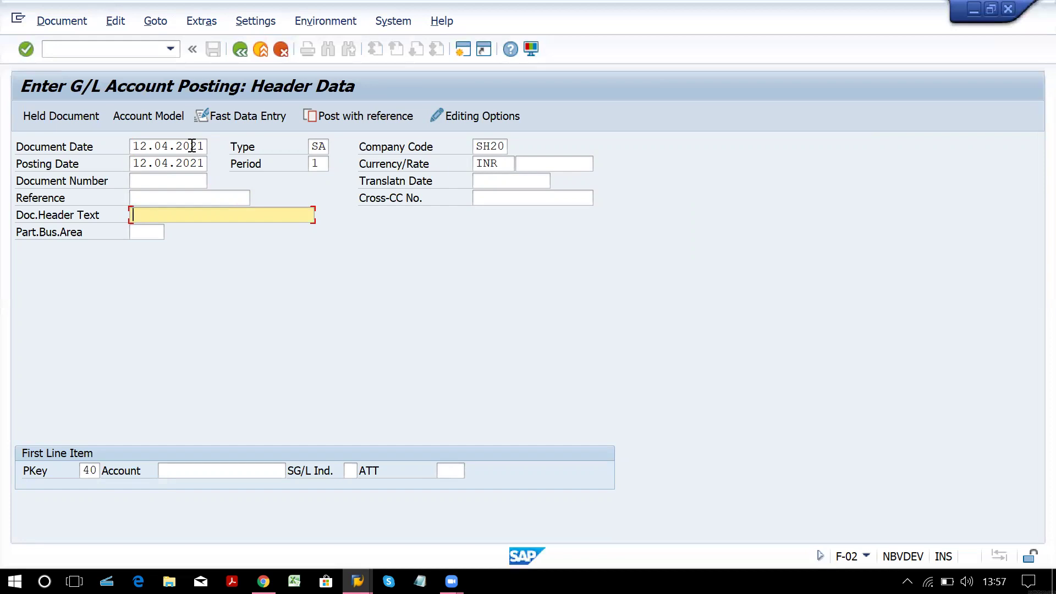
type("sa")
key("Down")
key("Down")
key("Down")
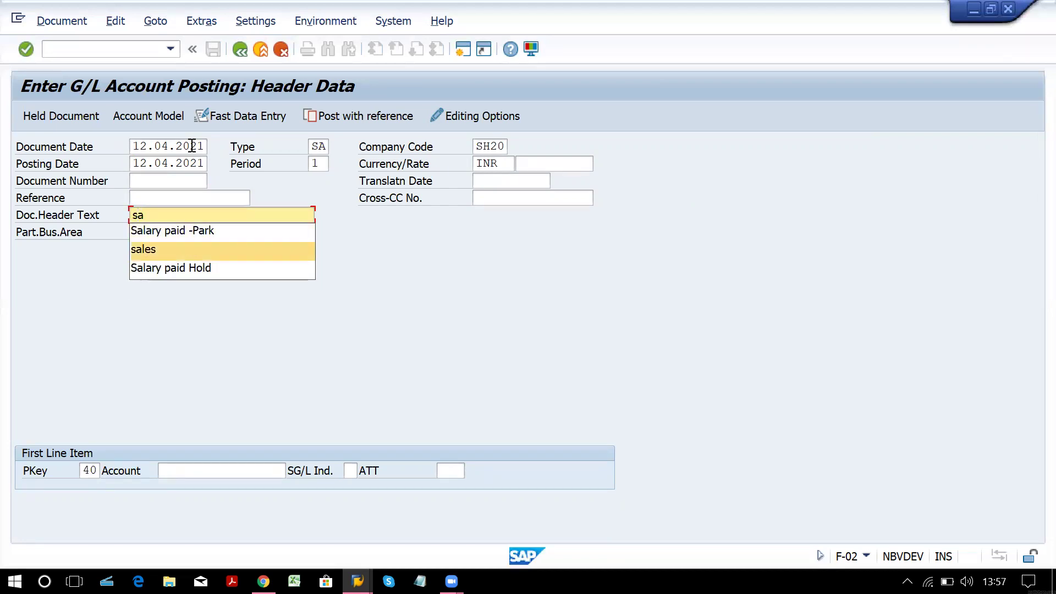
key("Return")
Step: Assign account 201 to the first line item with posting key 40 and proceed to its item details
key("Tab")
key("Tab")
key("Tab")
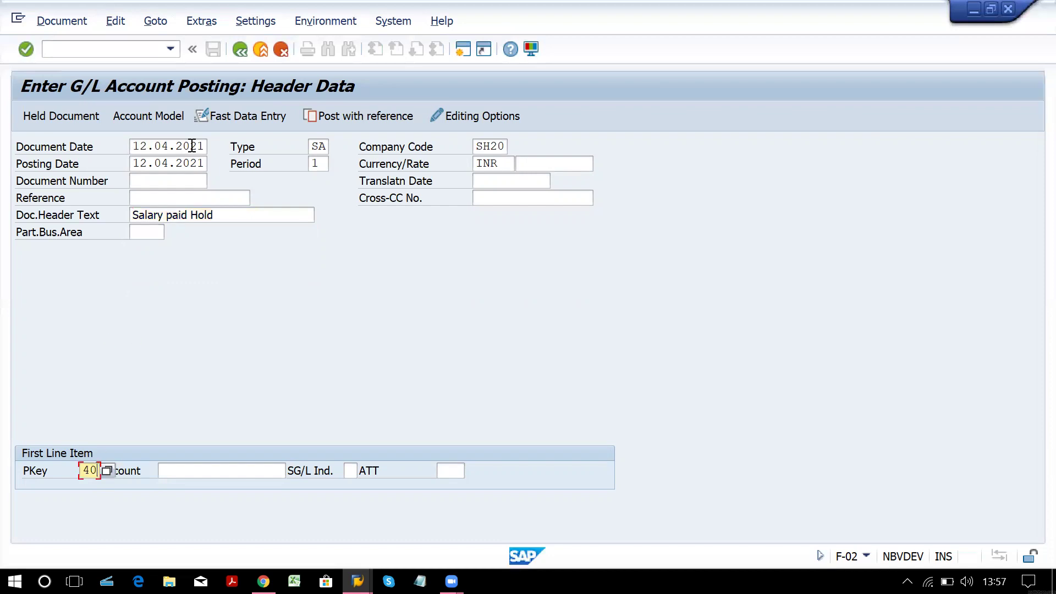
key("Down")
key("Down")
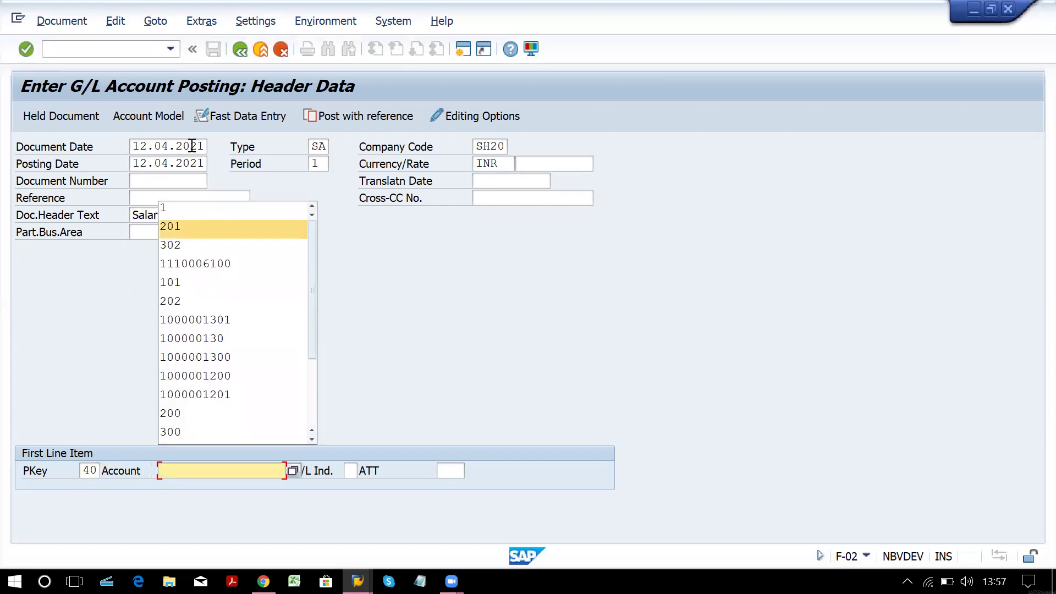
key("Return")
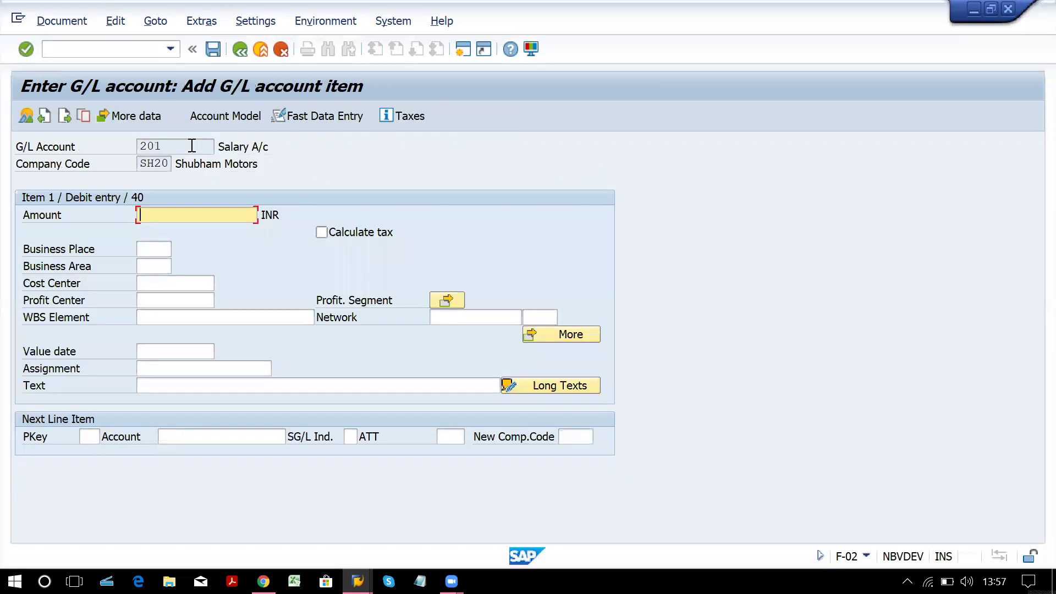
Step: Enter amount 25000 and the text "Salary- Hold doc" for the Salary A/c debit item
type("2")
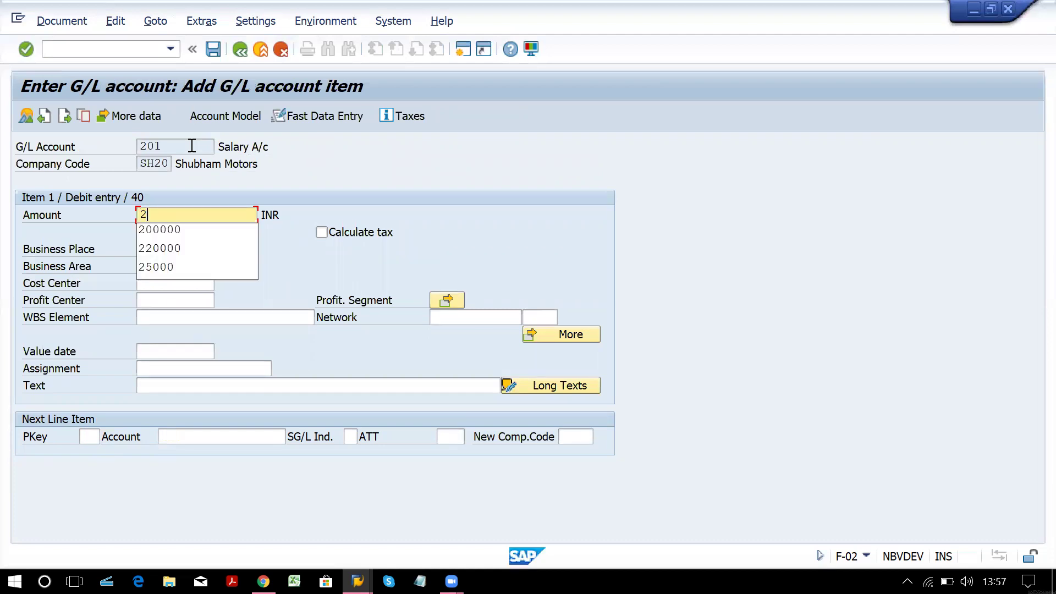
type("5000")
key("Tab")
key("Tab")
key("Tab")
key("Tab")
key("Tab")
key("Tab")
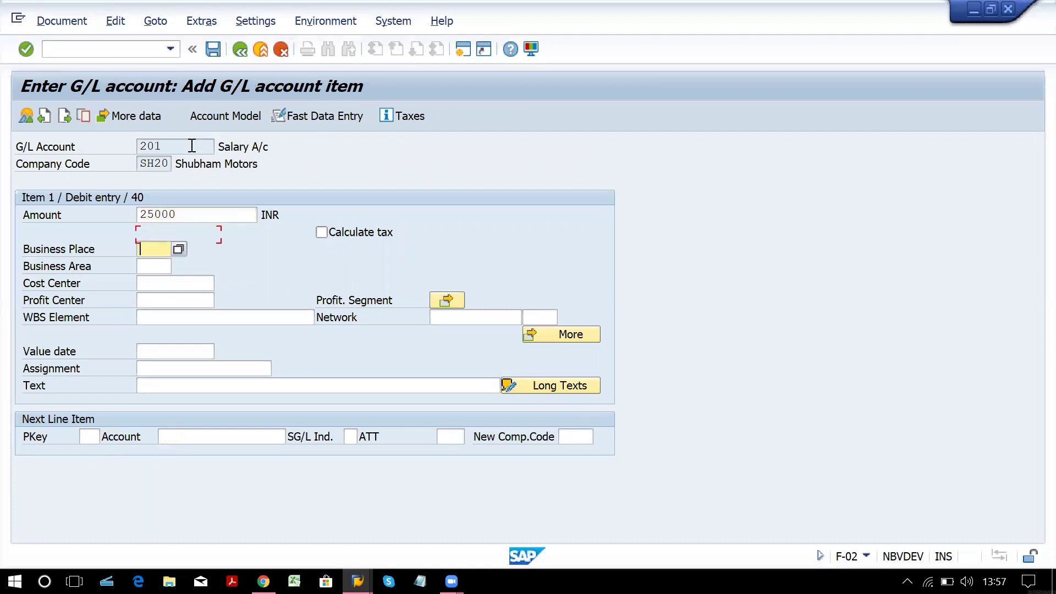
key("Tab")
key("Tab")
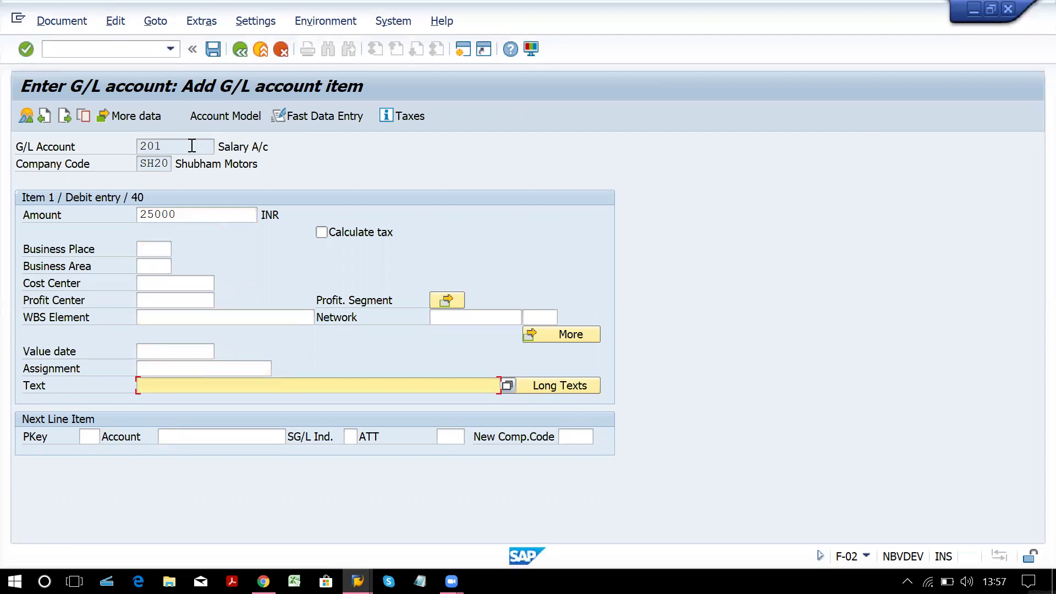
type("sa")
key("Down")
key("Down")
key("Return")
Step: Add a credit line item with posting key 50 and account 1
key("Tab")
key("Tab")
type("50")
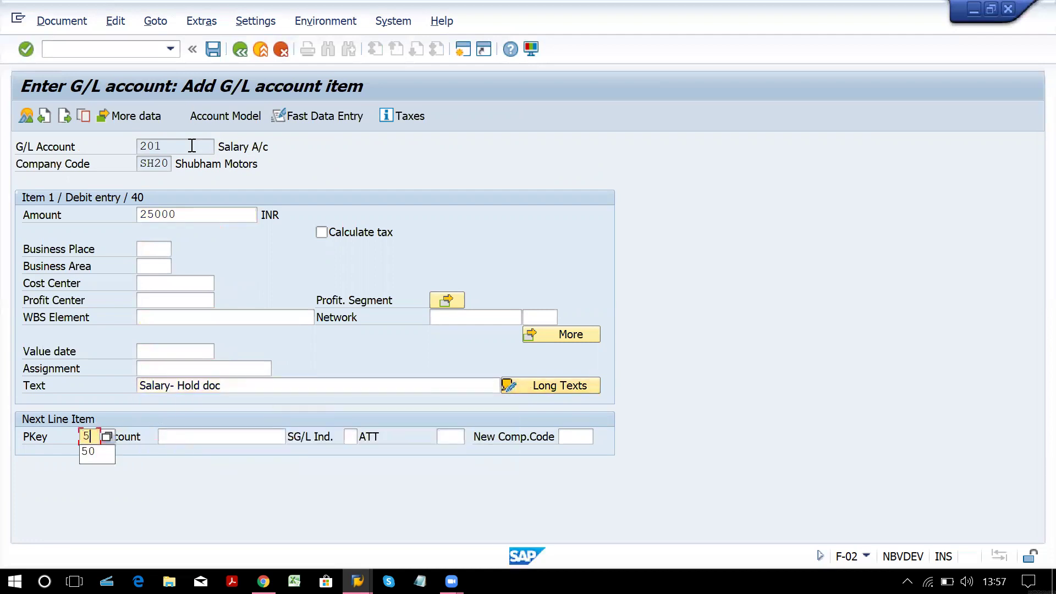
key("Tab")
type("1")
key("Return")
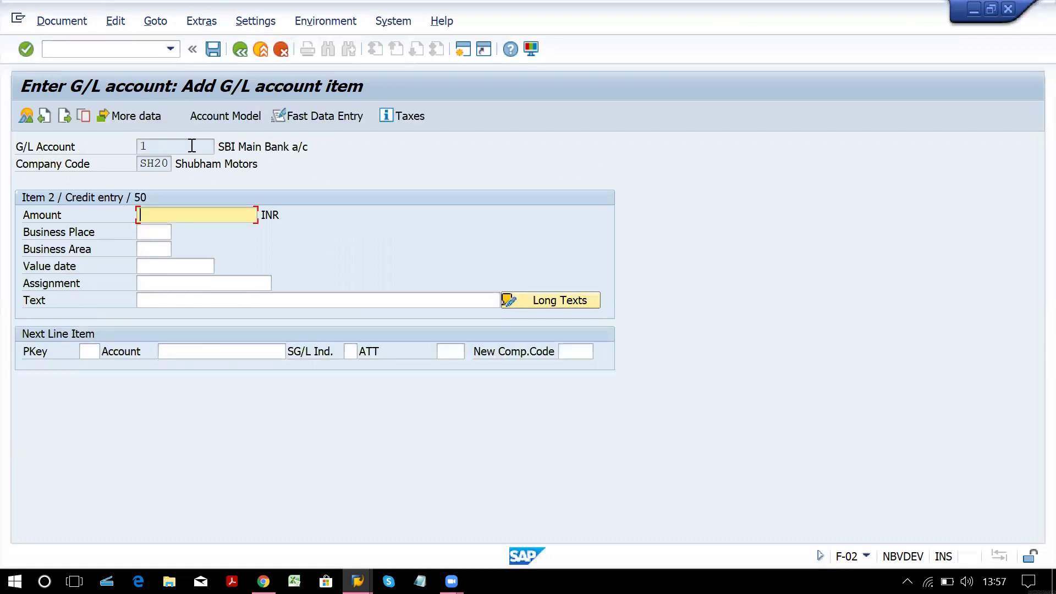
Step: Fill the bank credit item with amount * and text + to carry over the balance and text, and try to hold the document
type("*")
left_click(185, 302)
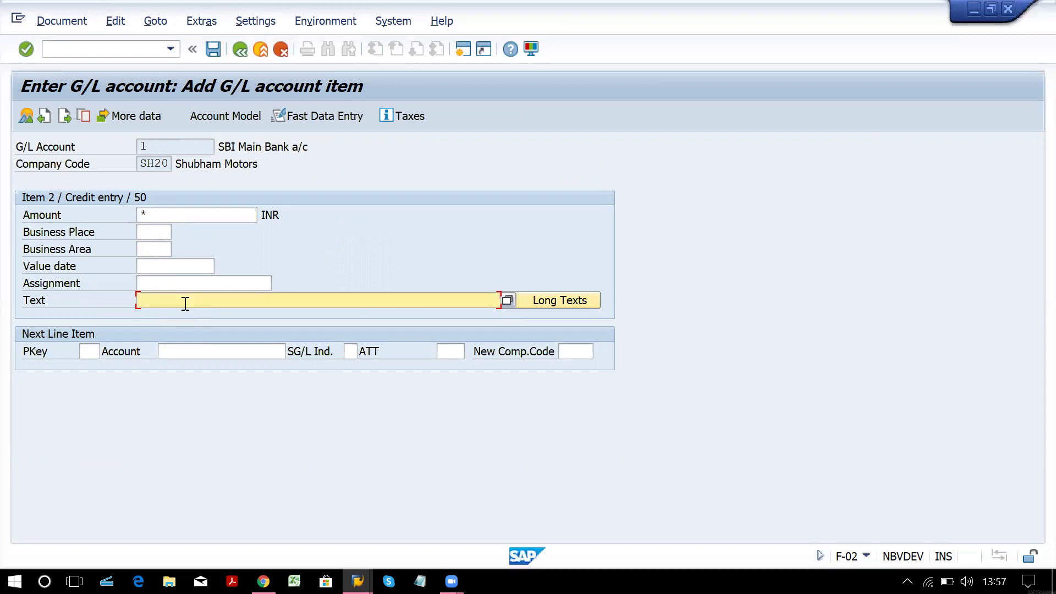
type("+")
key("Return")
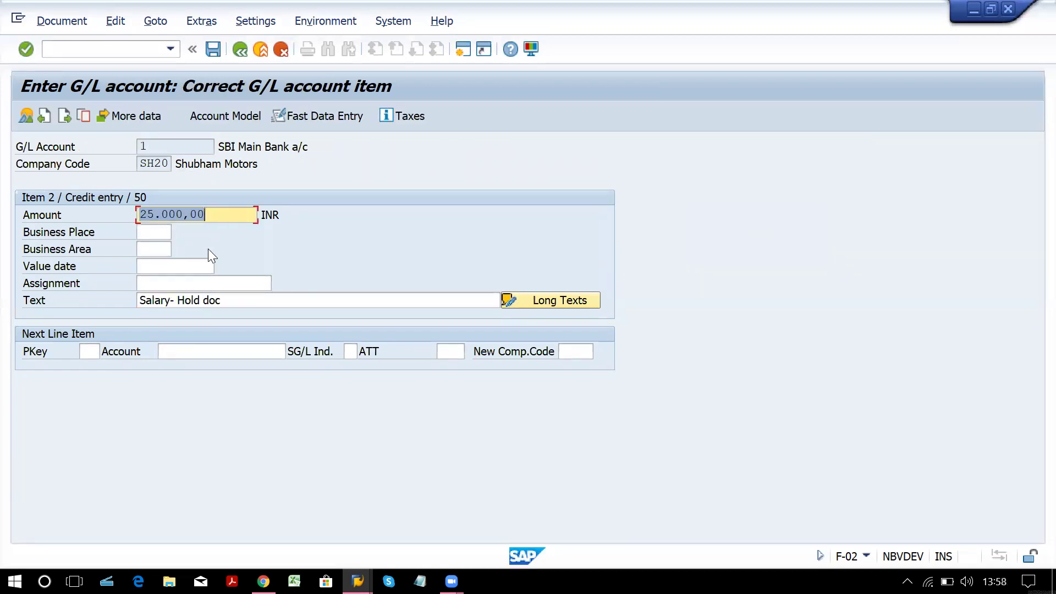
left_click(75, 21)
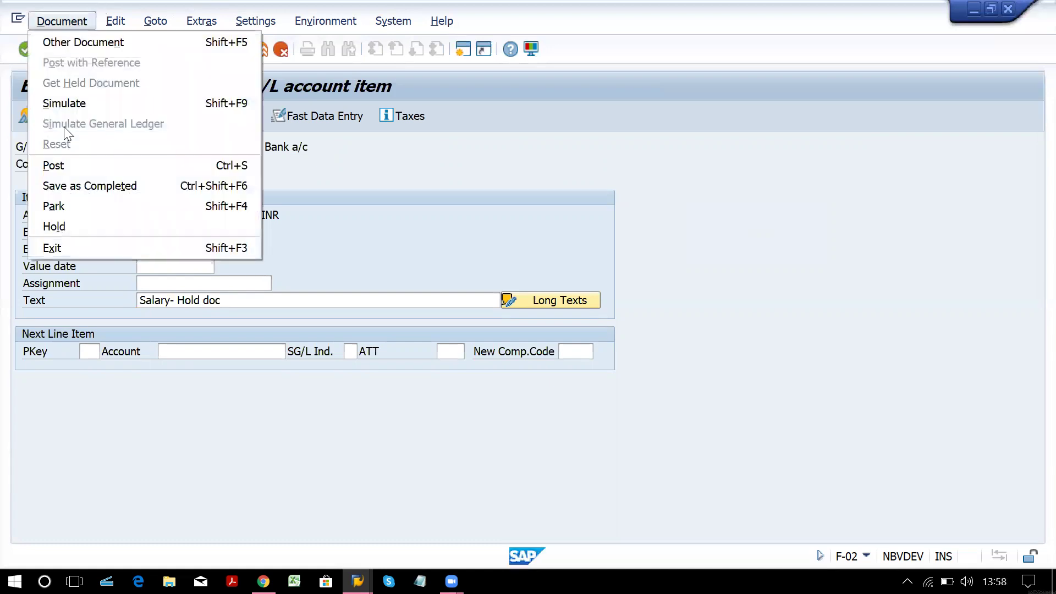
left_click(88, 227)
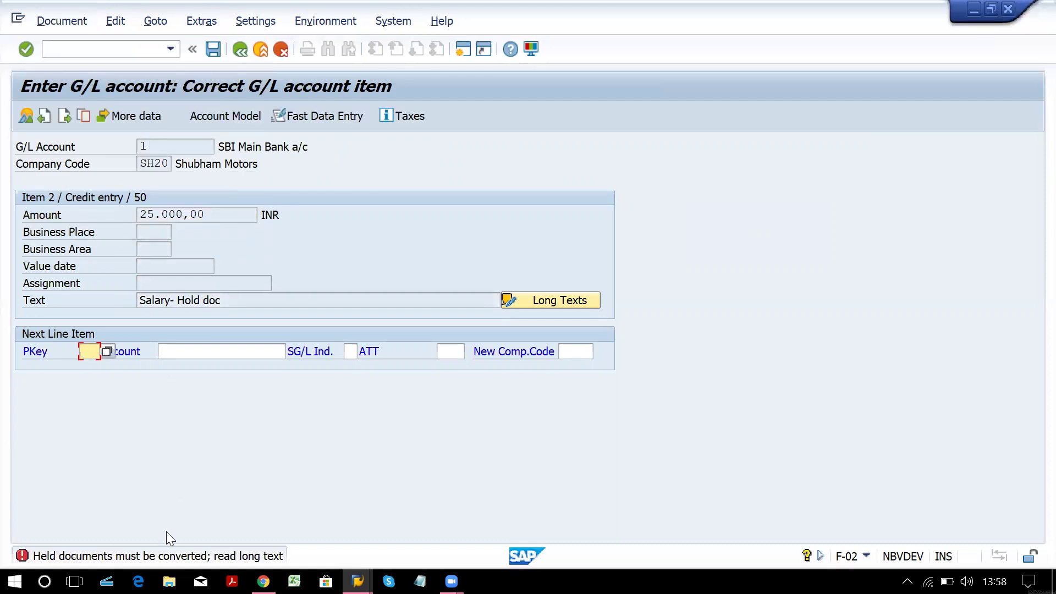
Step: Read the long text of the held-documents message for the conversion procedure, and close the help window
key("F1")
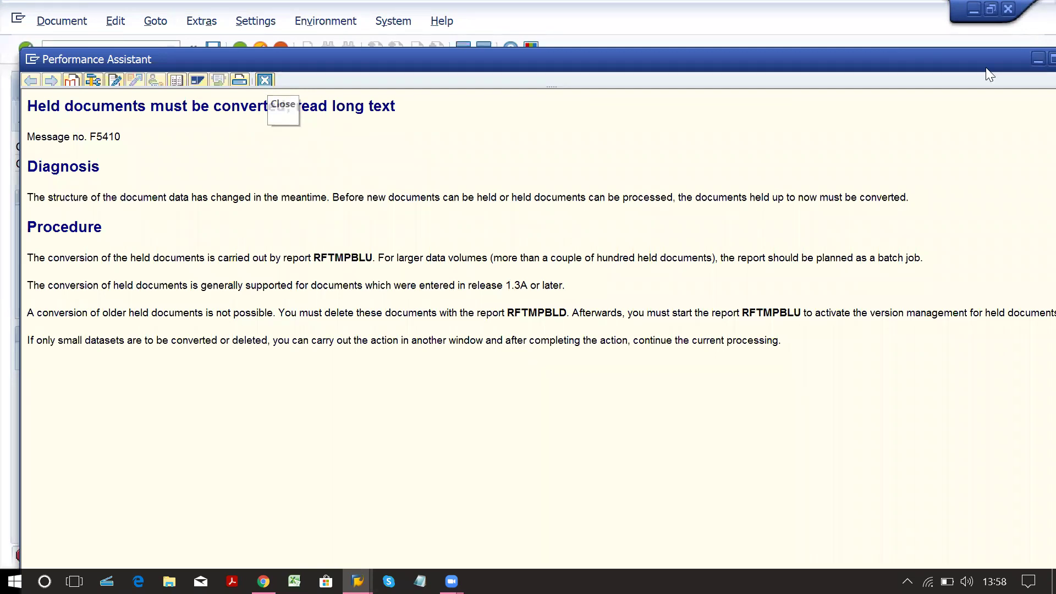
left_click_drag(1030, 57, 645, 5)
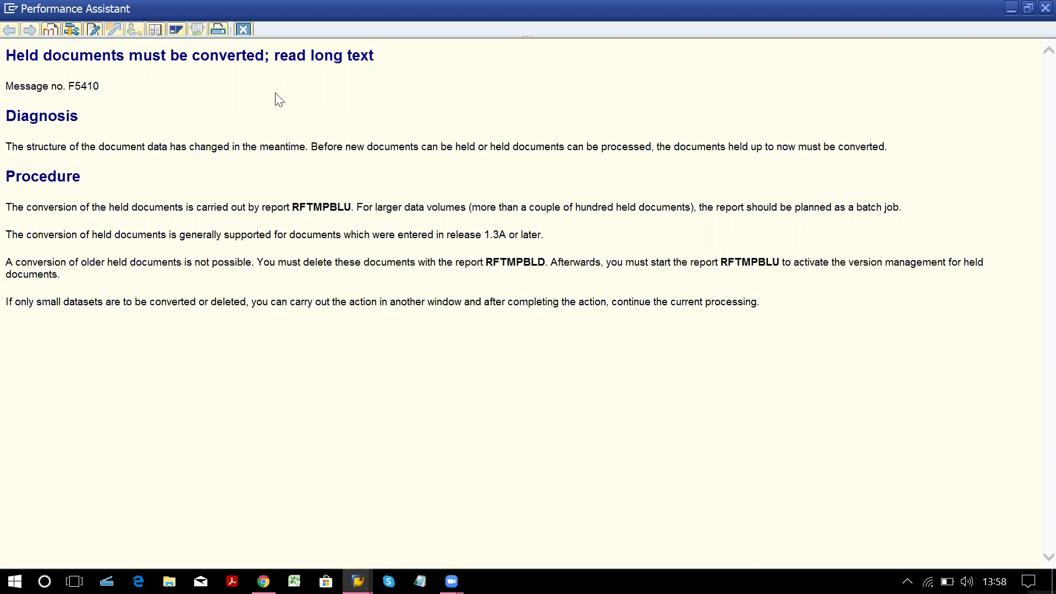
left_click(243, 29)
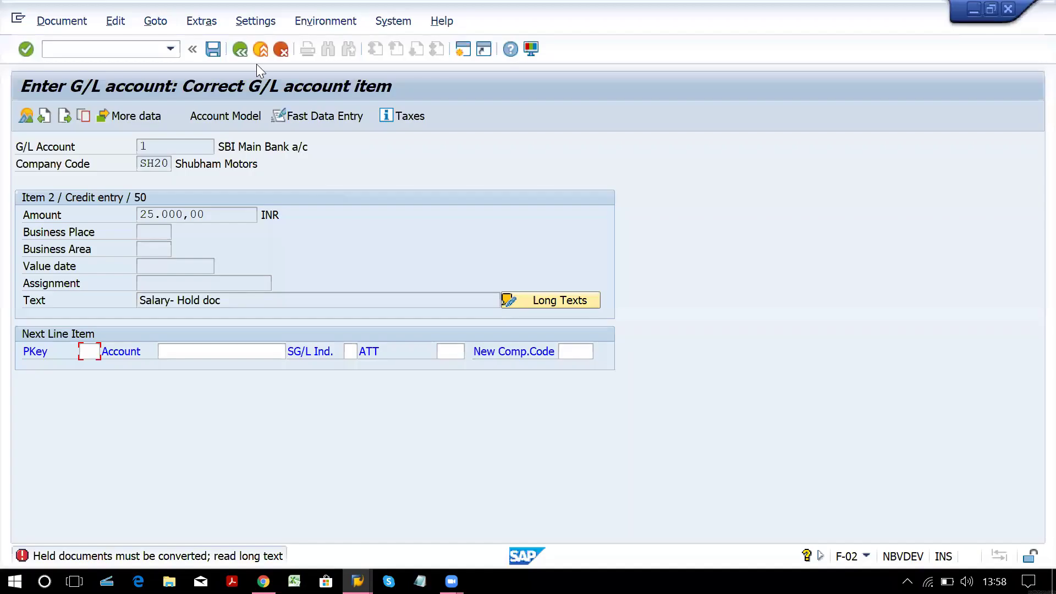
Step: Cancel the salary hold document entry, discard its data, and return to the F-02 header screen
left_click(281, 50)
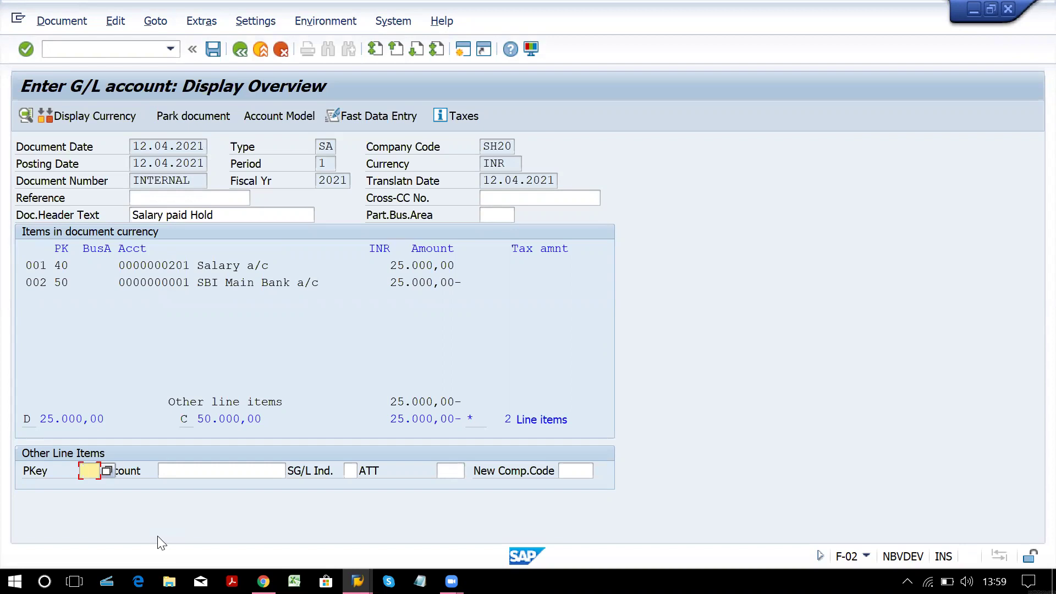
left_click(281, 50)
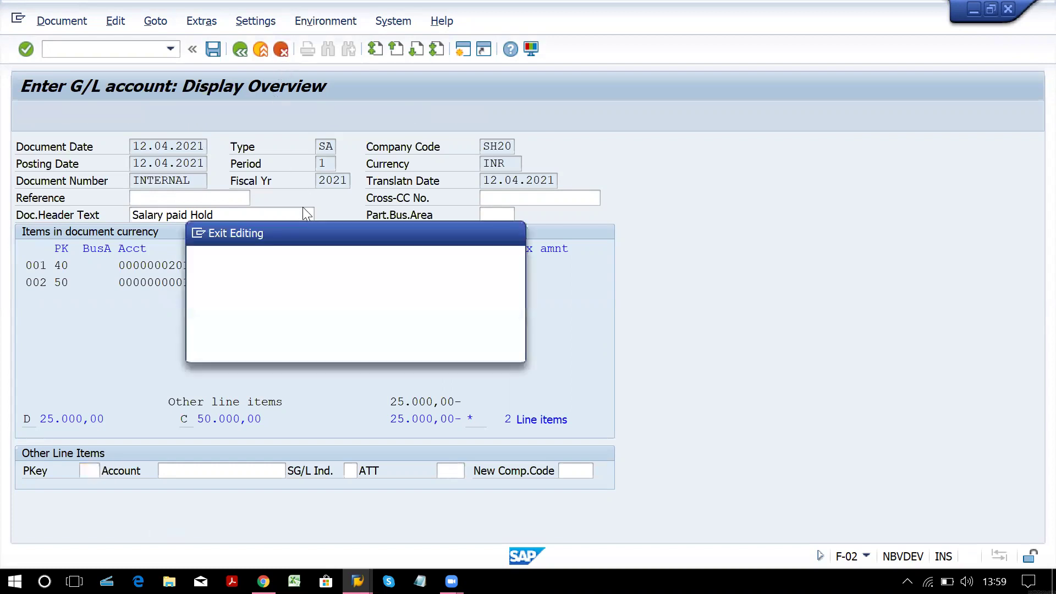
left_click(291, 347)
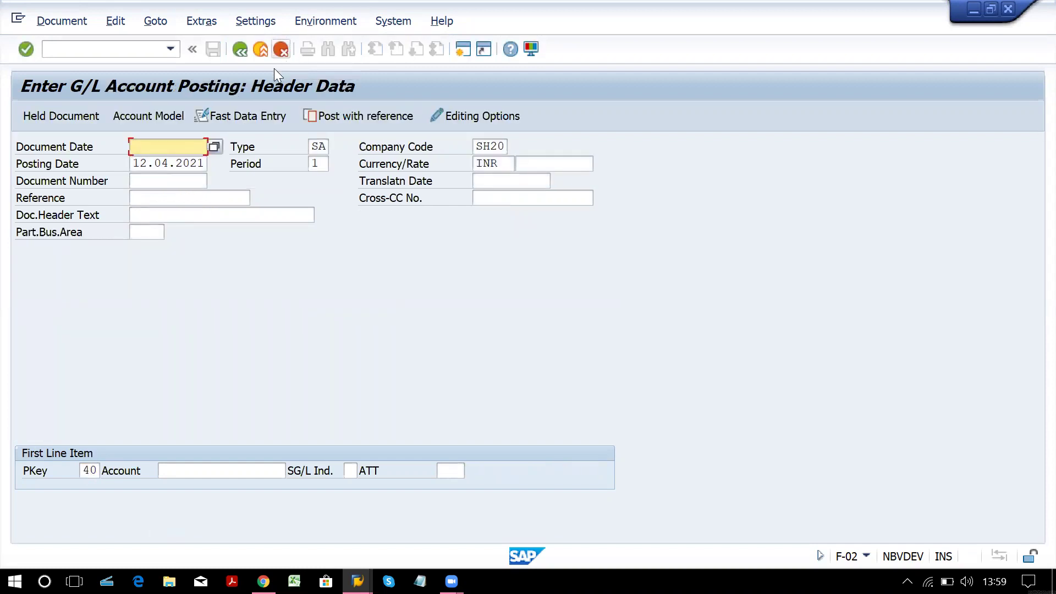
Step: Leave the G/L account posting header and open the sample document entry with transaction F-01
left_click(282, 54)
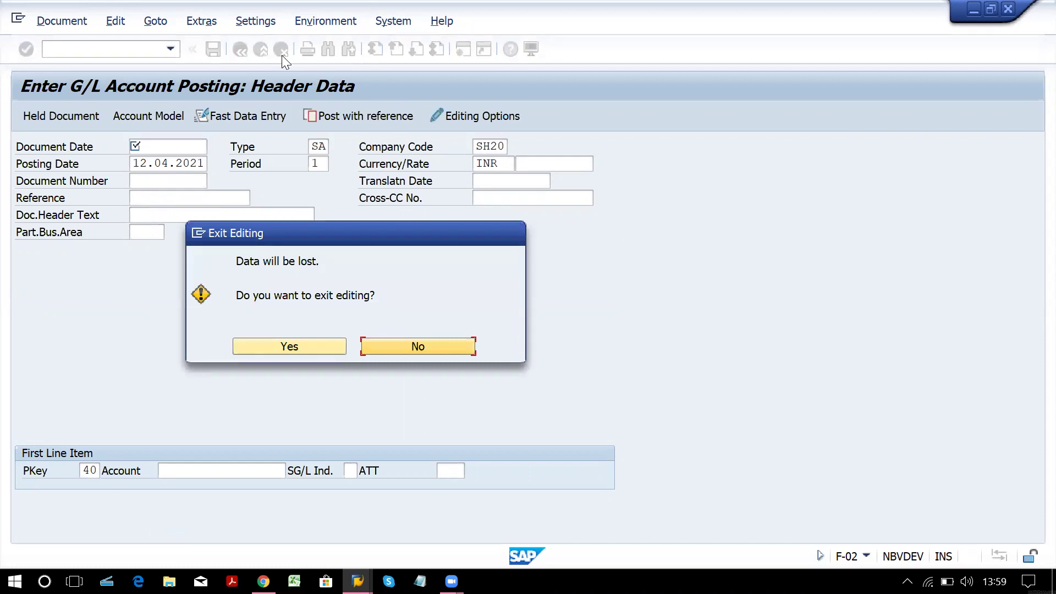
left_click(449, 352)
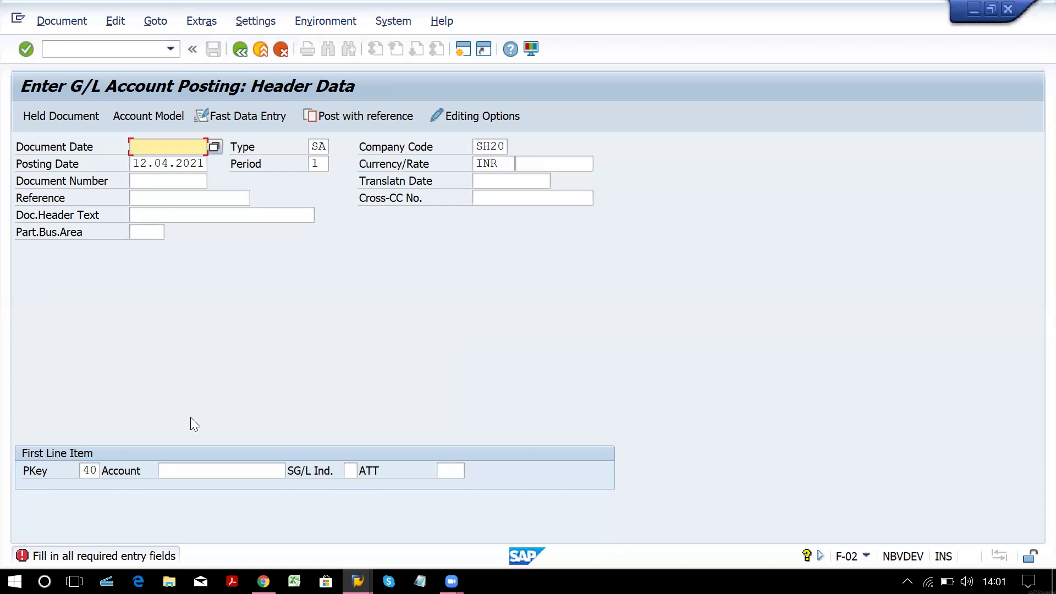
left_click(97, 55)
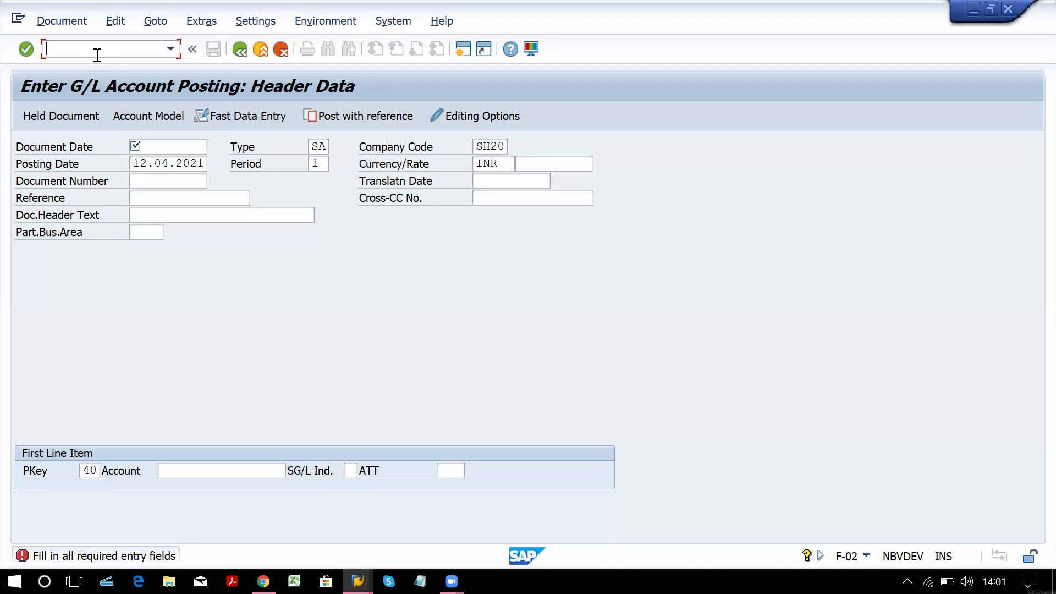
type("/n")
type("f-")
type("02")
key("Return")
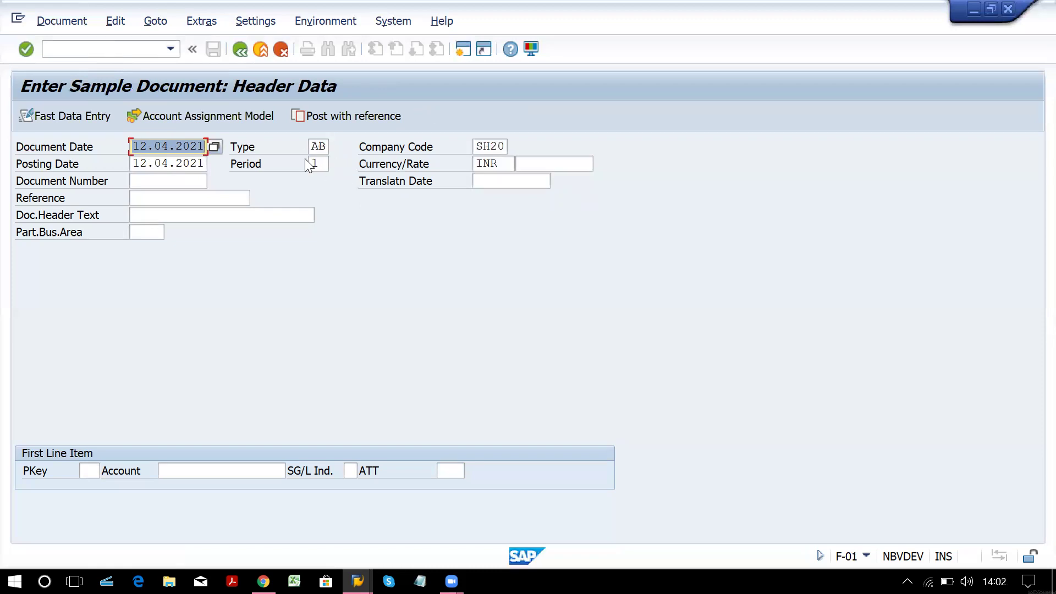
Step: Enter rent paid as the document header text of the sample document
left_click(251, 214)
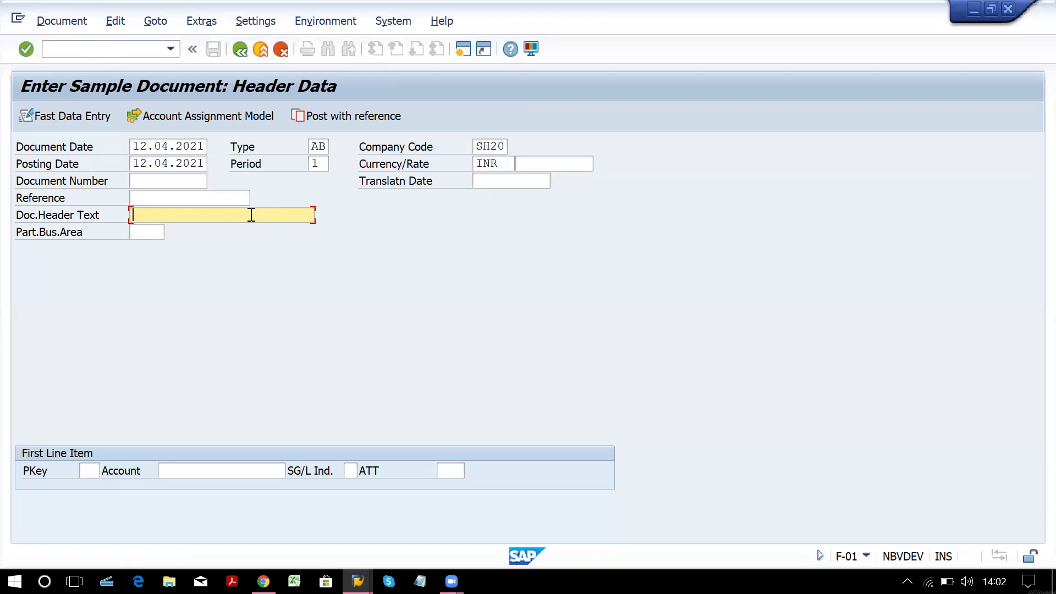
type("rent")
key("Down")
key("Return")
key("Tab")
key("Tab")
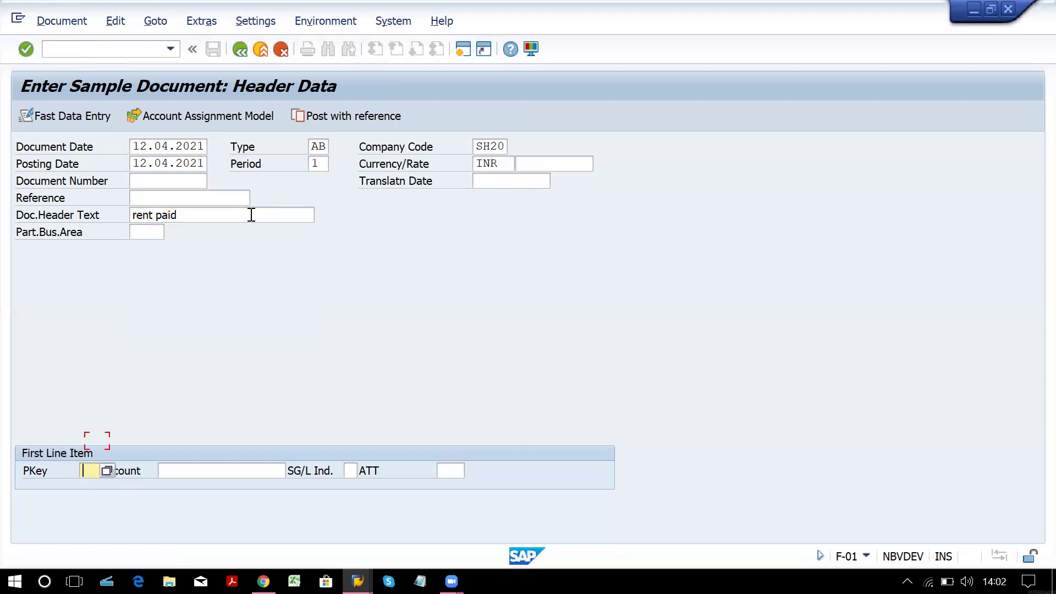
Step: Set the first line item to posting key 40 with the Rent A/c, account 200, and submit the header data
type("40")
key("Tab")
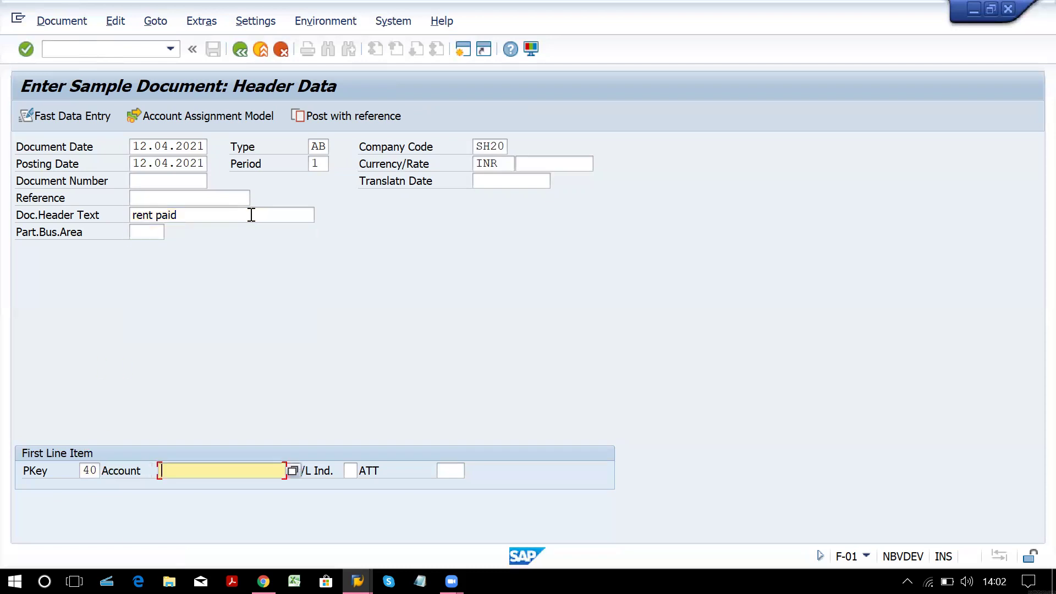
key("F4")
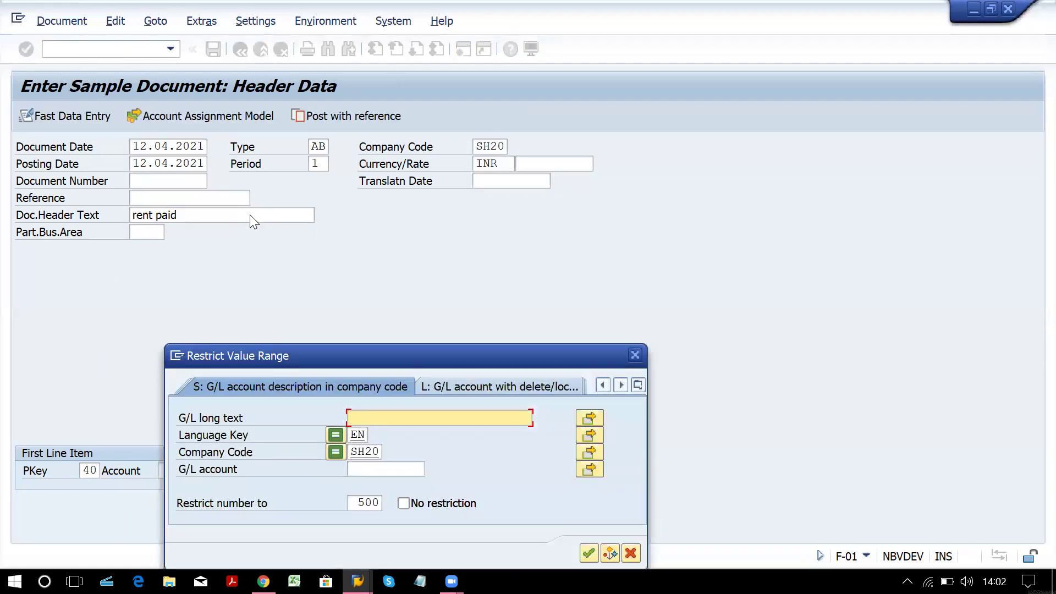
key("Return")
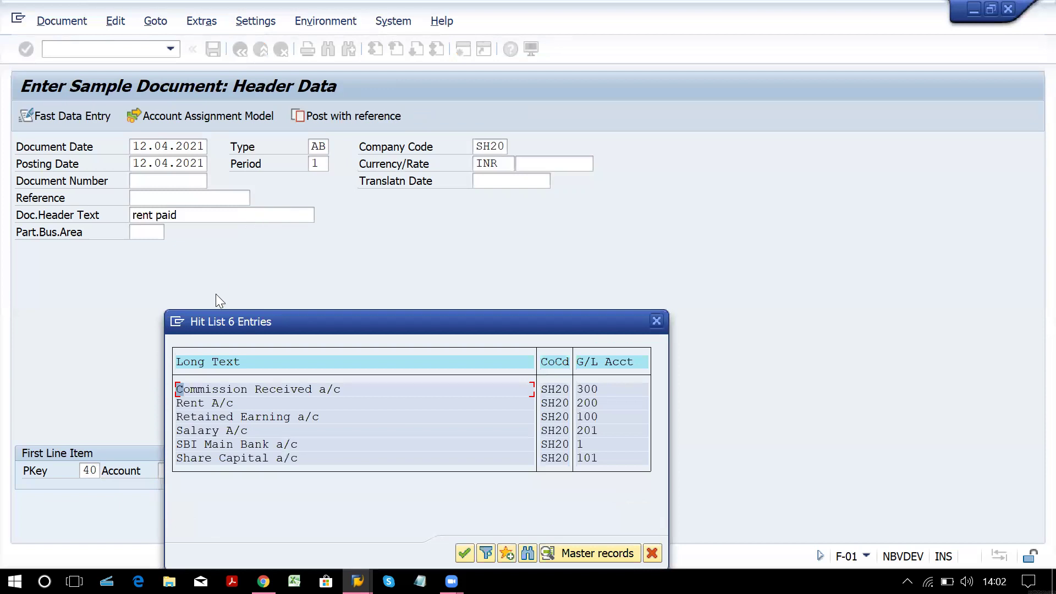
double_click(209, 403)
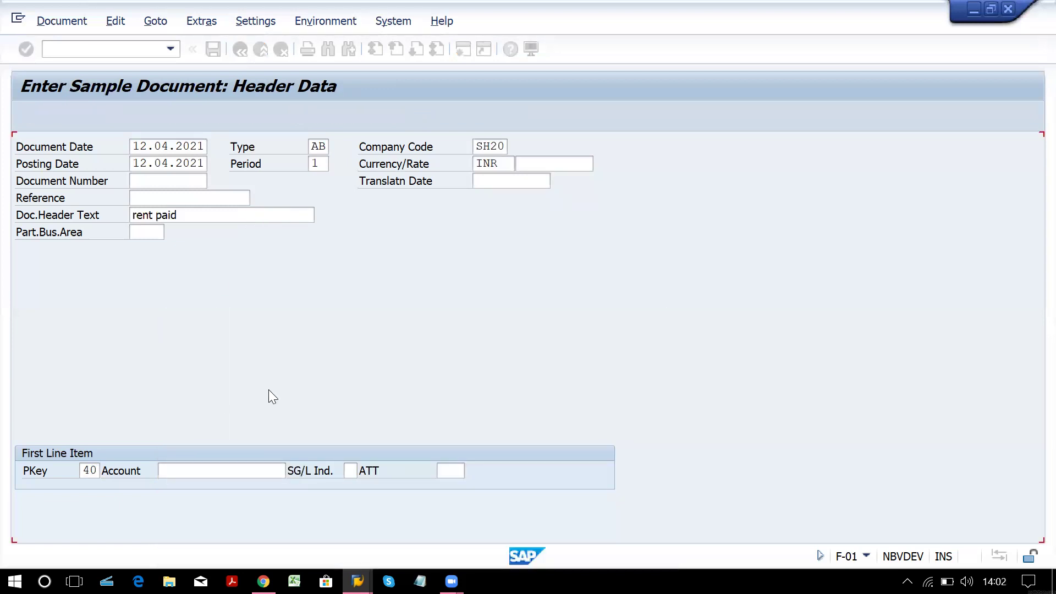
key("Return")
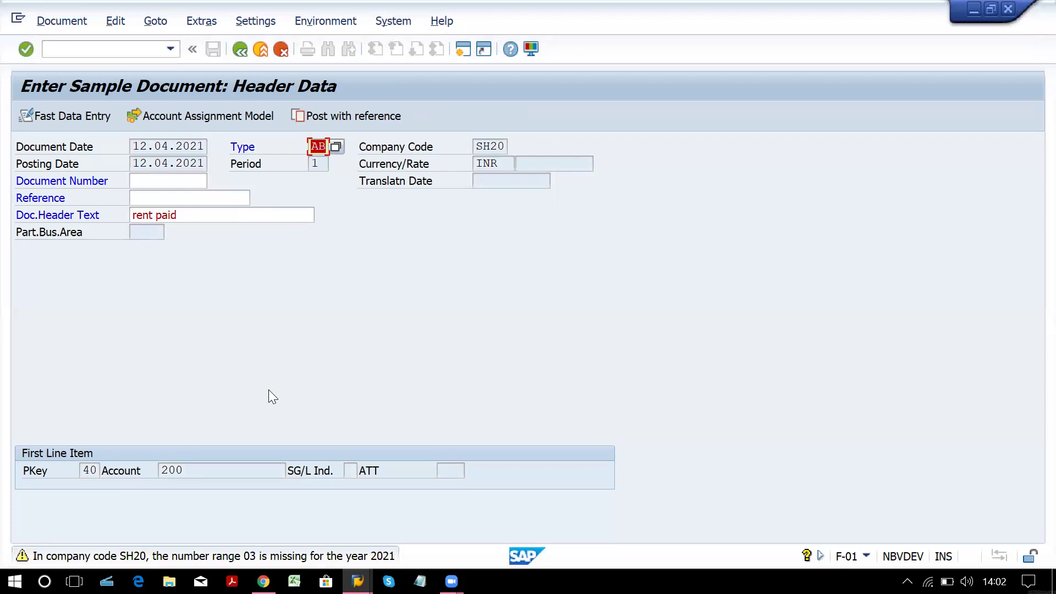
key("Return")
Step: Switch to the SAP Easy Access session and open the document type configuration with transaction OBA7
key("alt+Tab")
key("alt+Tab")
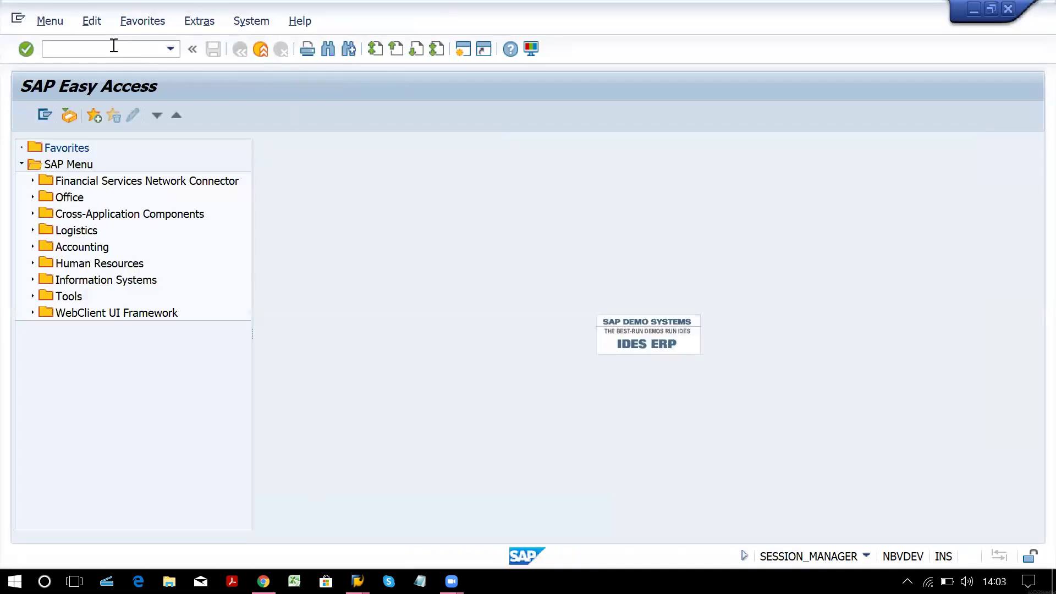
left_click(114, 46)
type("ob")
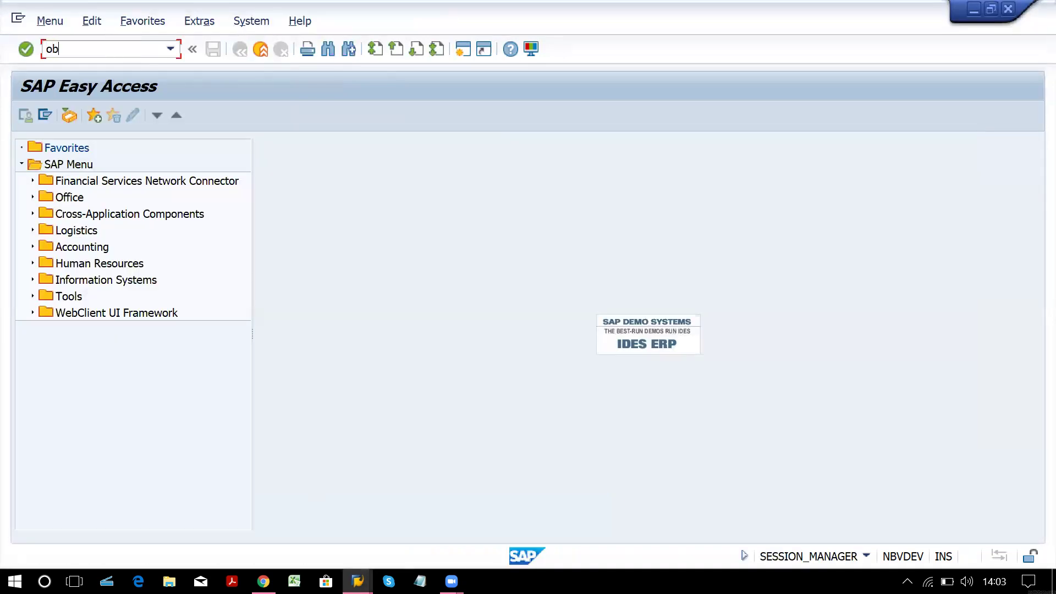
type("47")
key("Return")
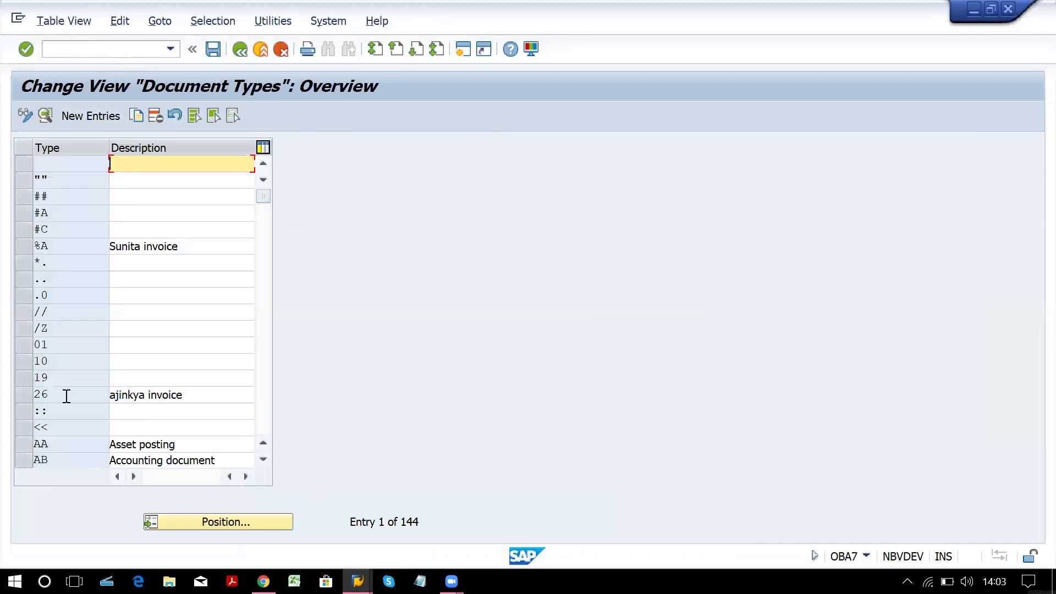
Step: Open the details of document type AB and go to its number range information
left_click(69, 462)
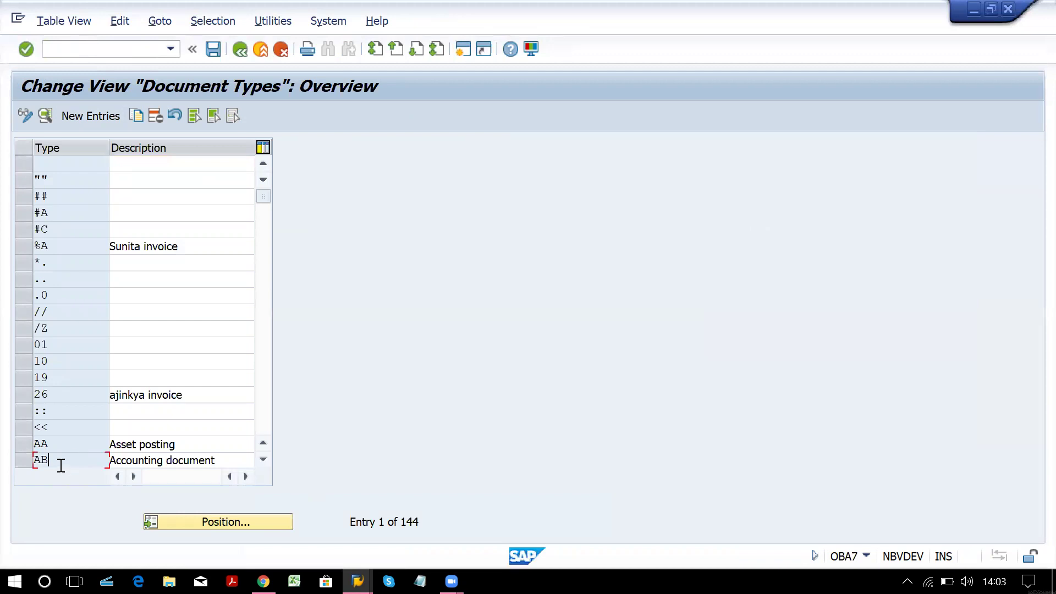
double_click(49, 464)
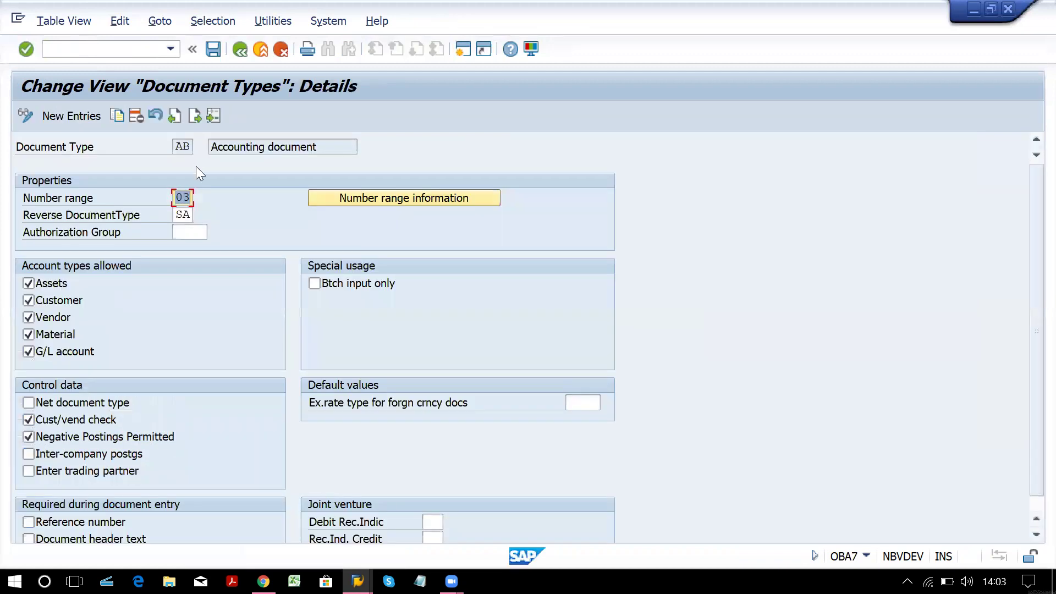
double_click(183, 197)
left_click(412, 197)
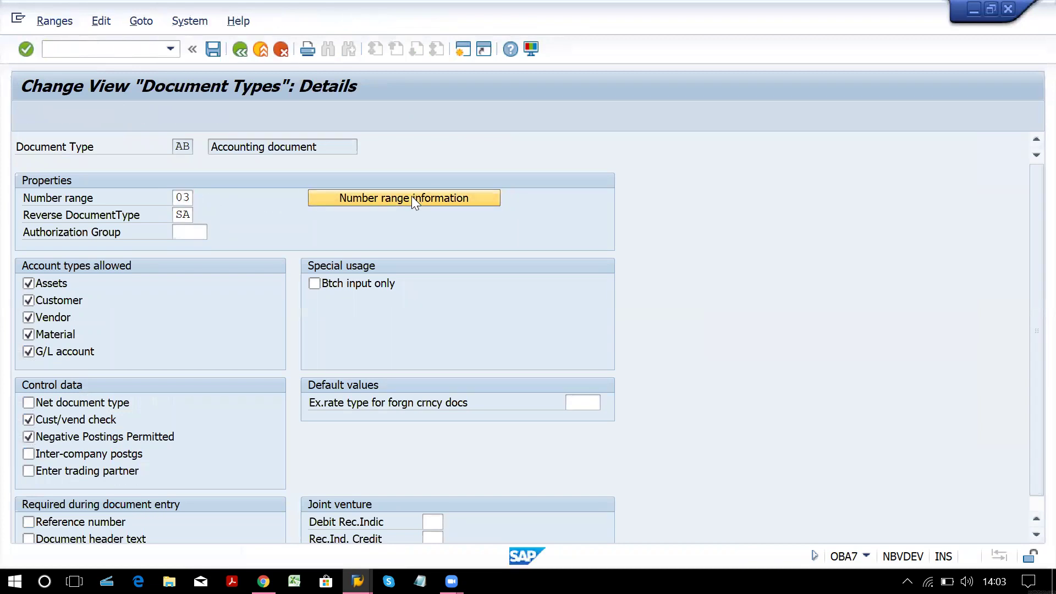
Step: Open the accounting document number range intervals of company code SH20 for editing
type("sh20")
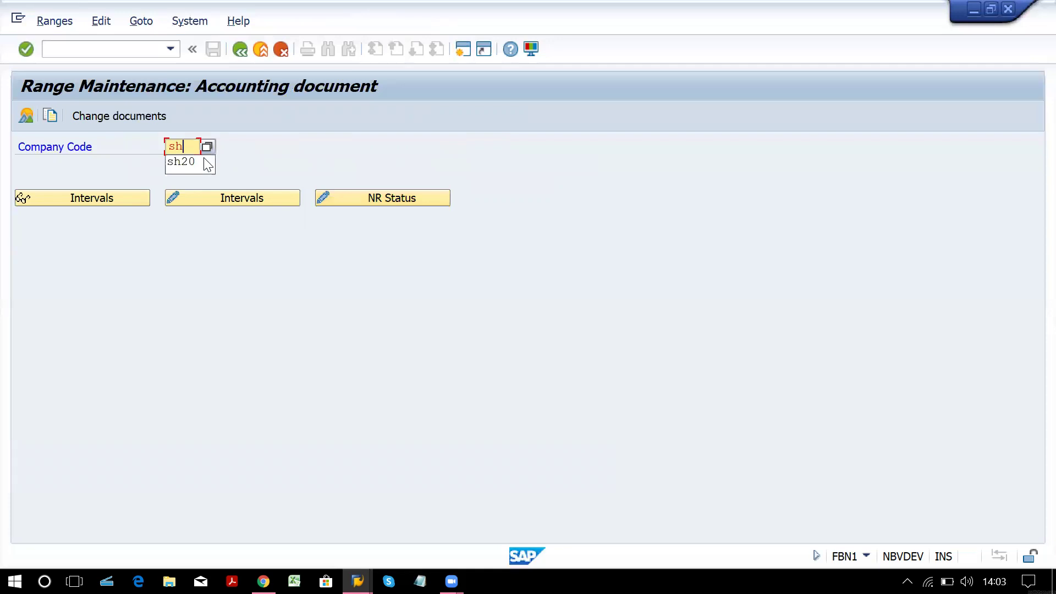
key("Tab")
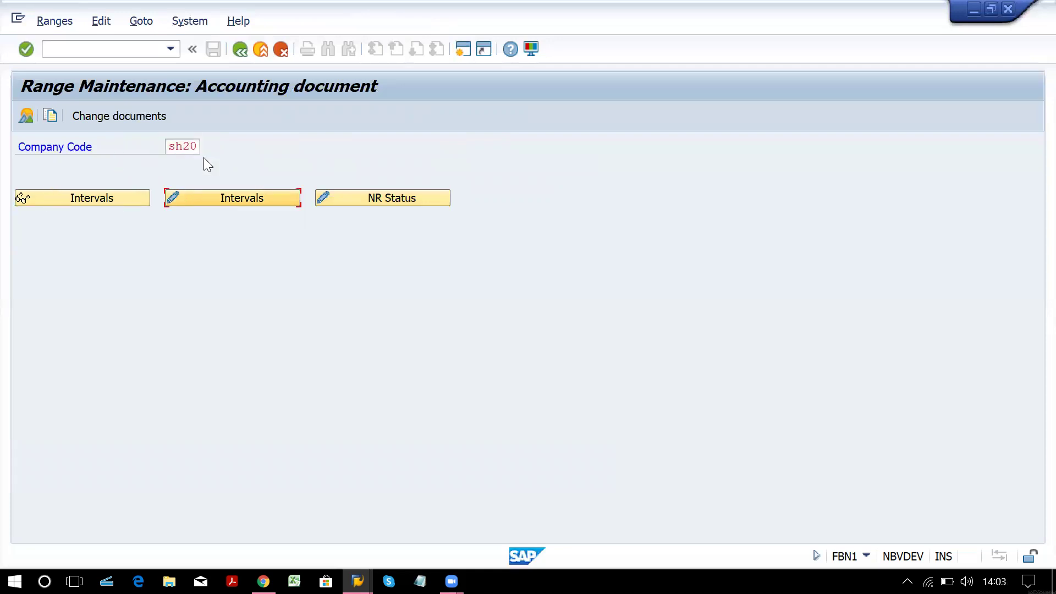
key("Return")
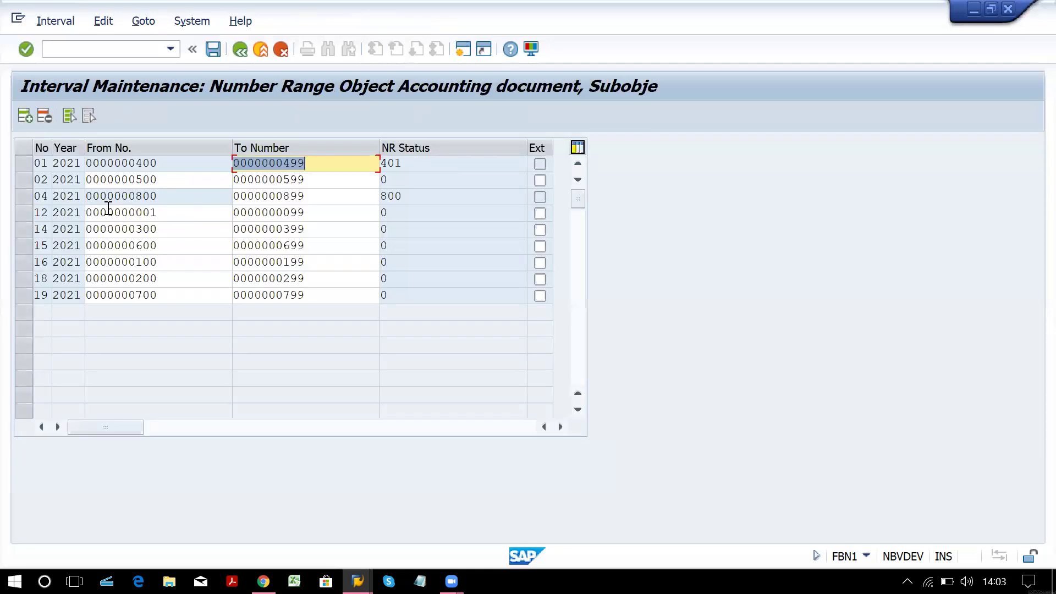
Step: Add number range interval 03 for year 2021, running from 900 to 999
left_click(25, 117)
type("03")
key("Tab")
type("2021")
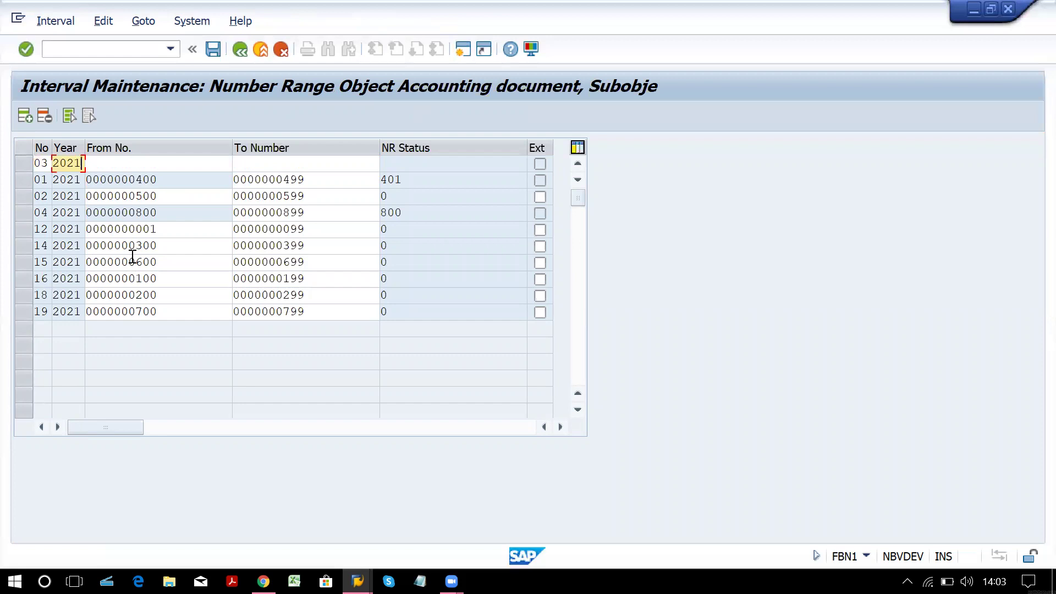
key("Tab")
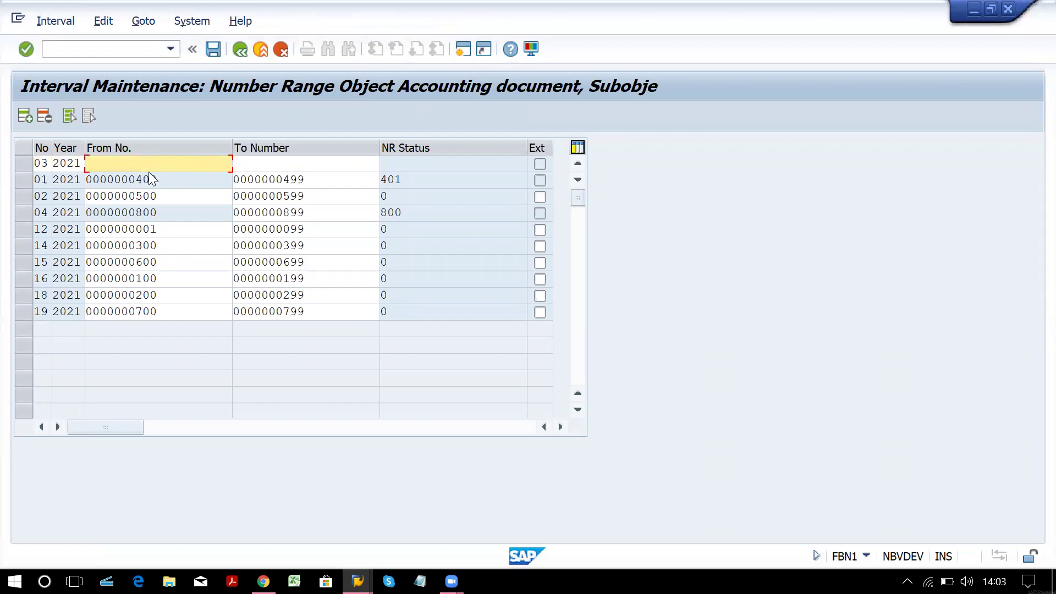
type("900")
key("Tab")
type("888")
key("BackSpace")
key("BackSpace")
key("BackSpace")
type("999")
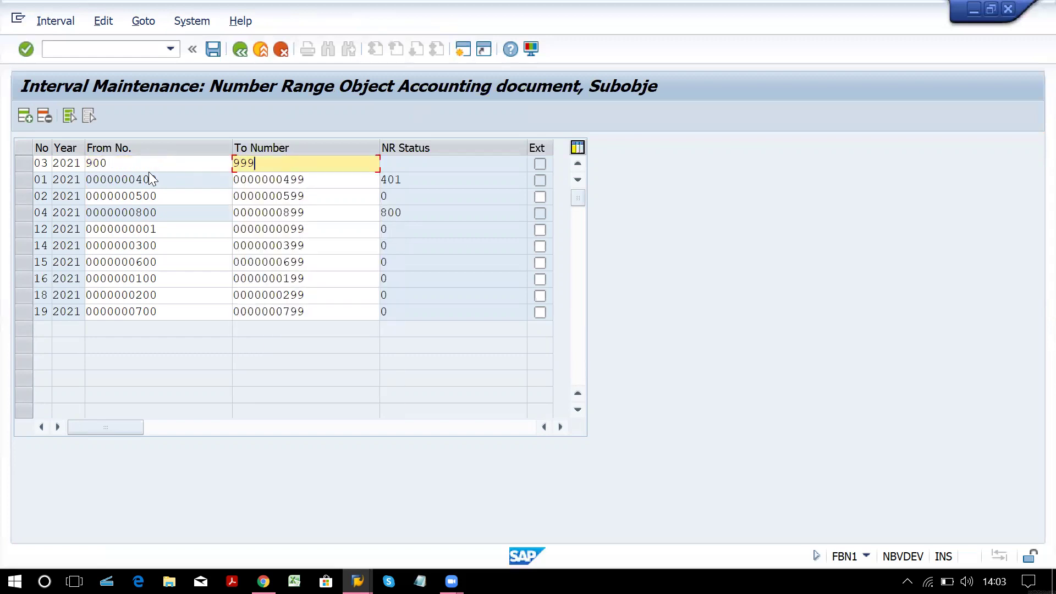
Step: Save the number range intervals and acknowledge the transport notice
key("Return")
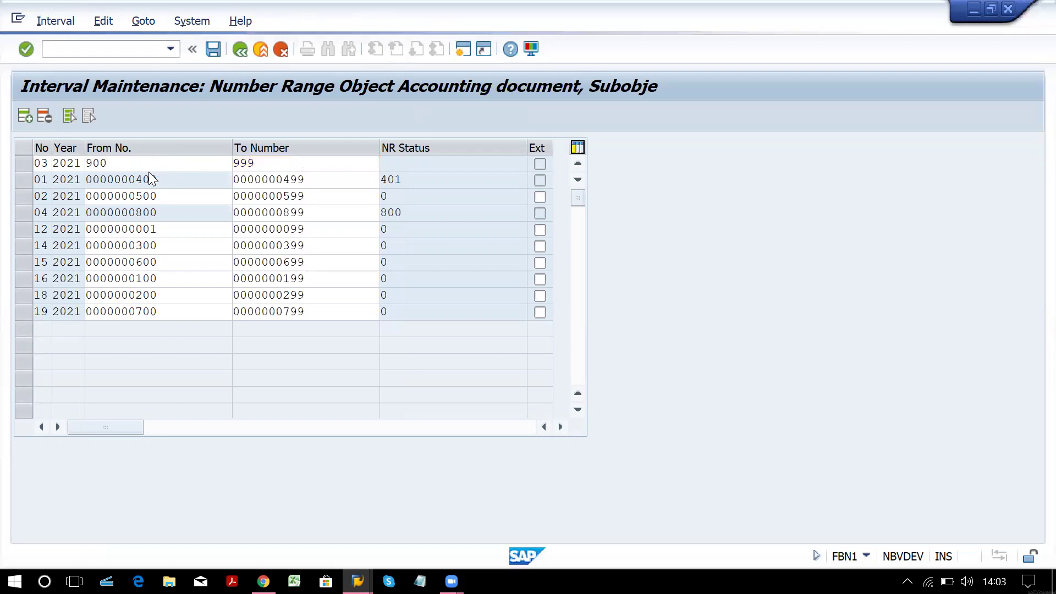
key("ctrl+s")
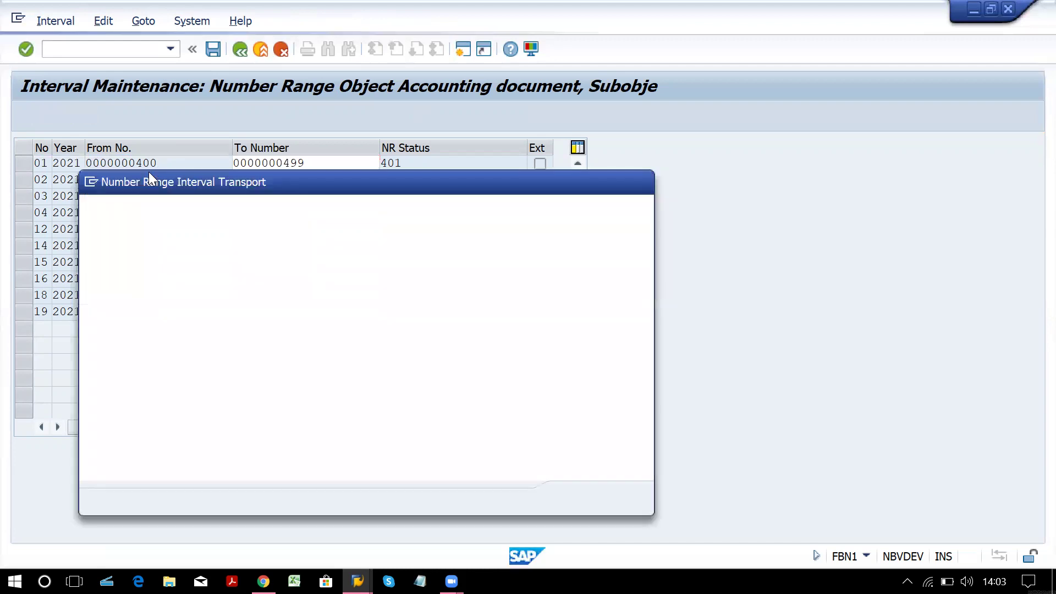
key("Return")
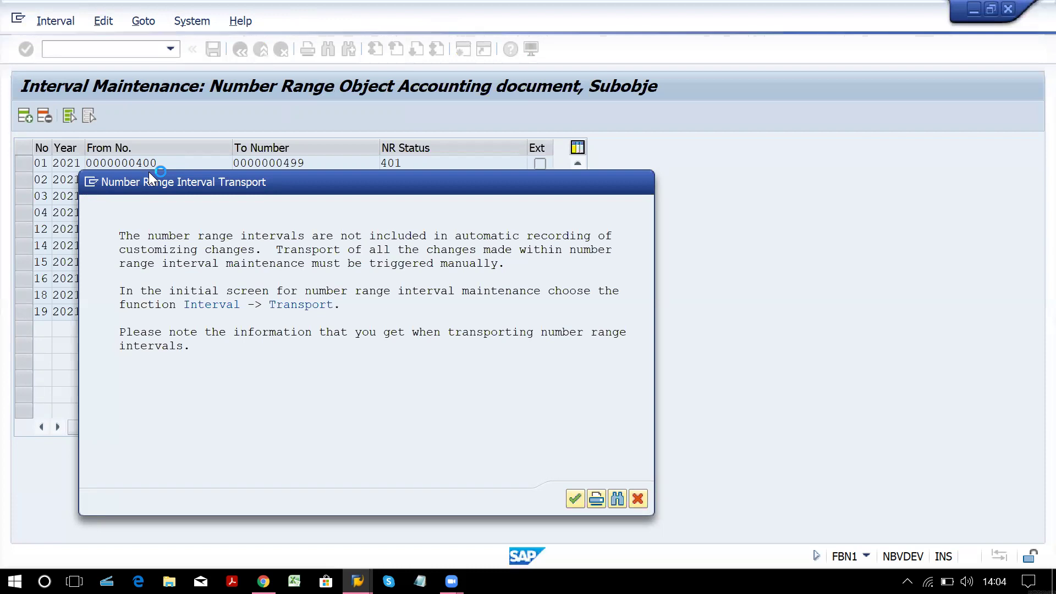
key("Return")
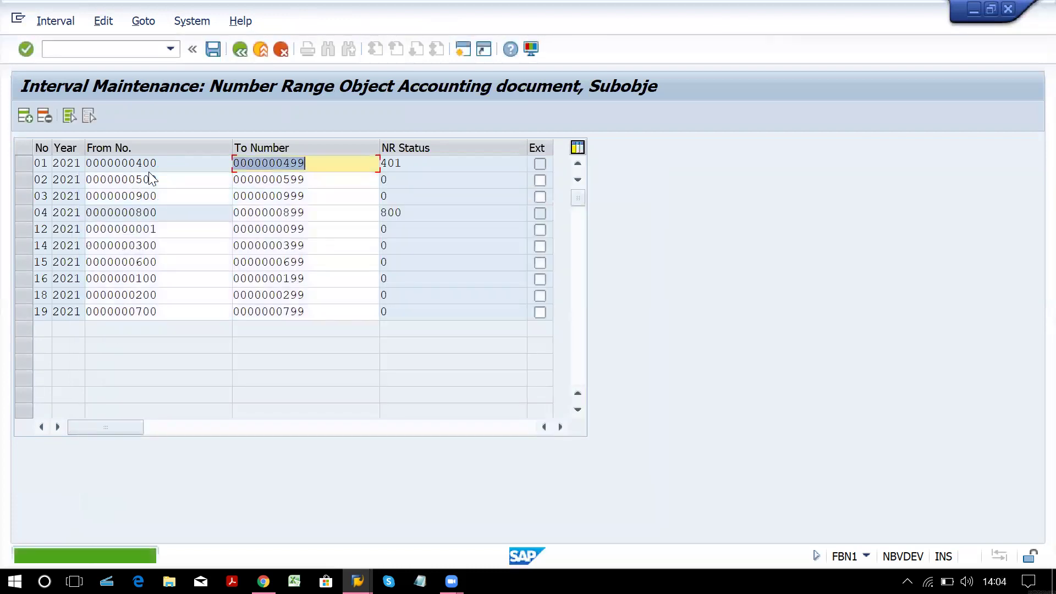
Step: Return to the sample document, submit its header again, and read the long text of the number range error
key("alt+Tab")
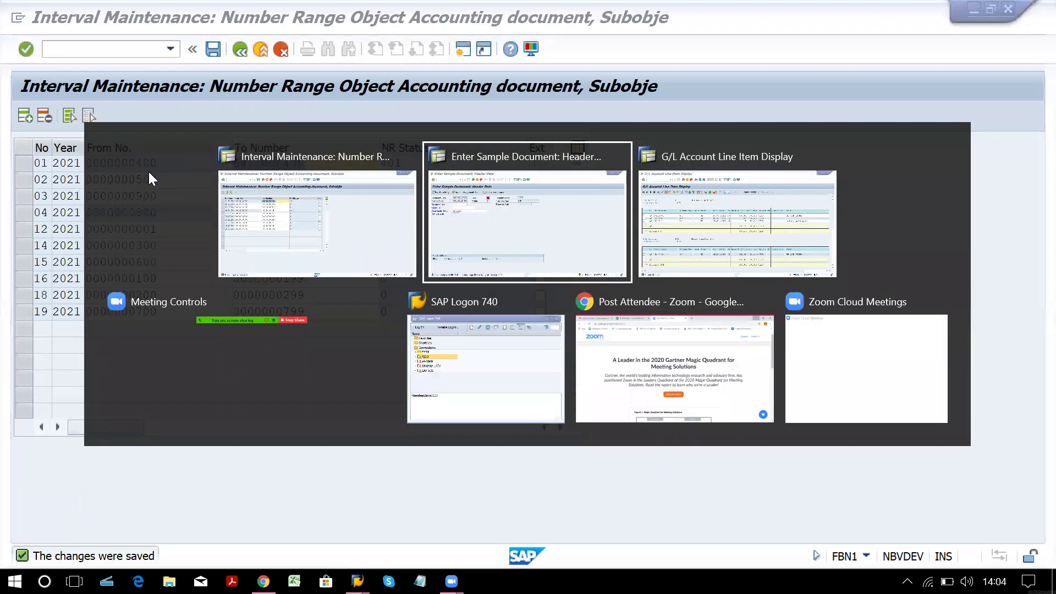
key("Return")
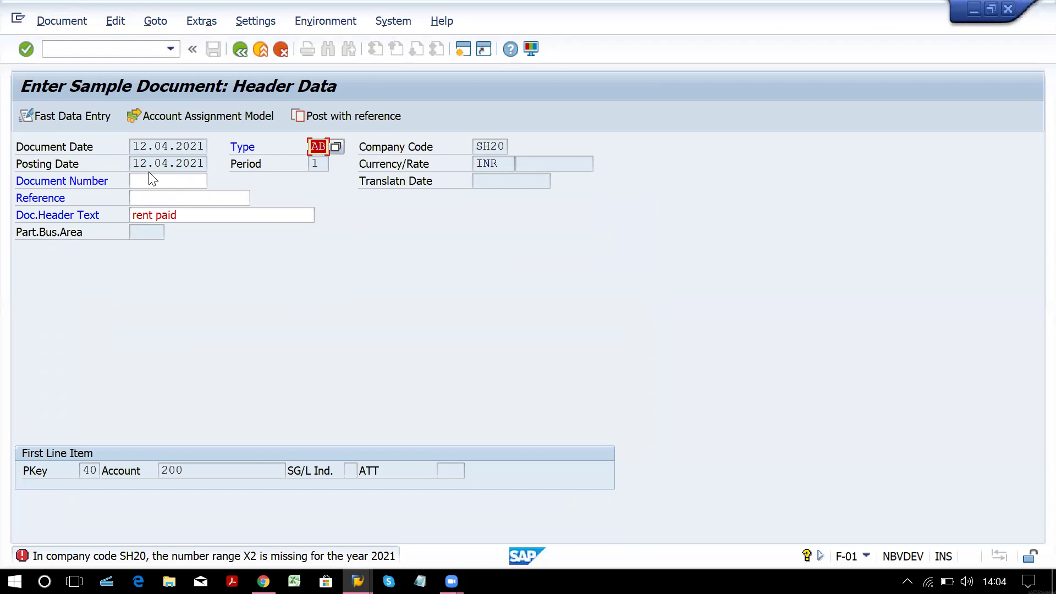
left_click(136, 557)
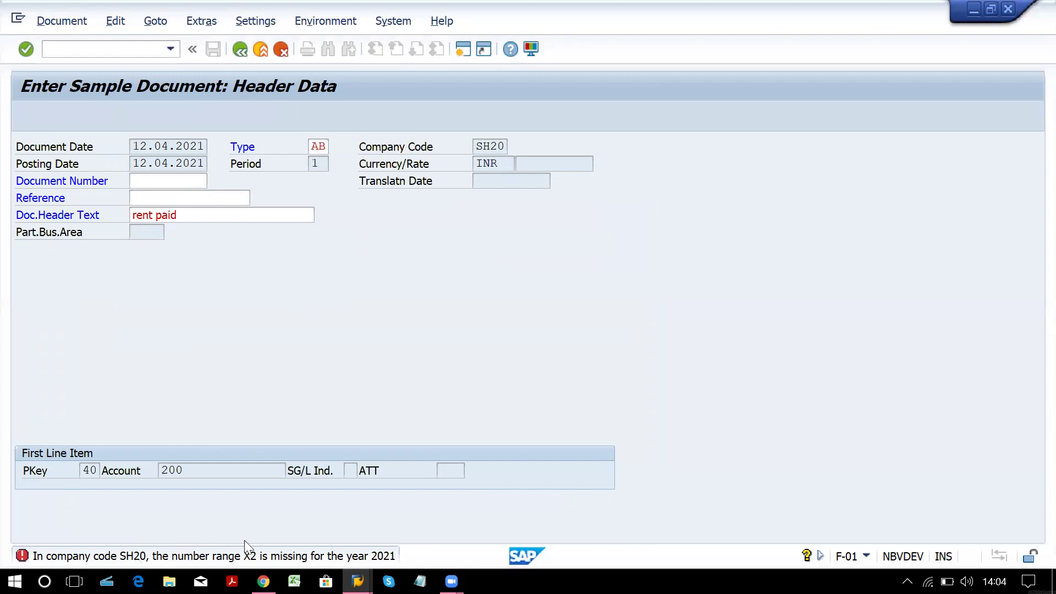
double_click(246, 547)
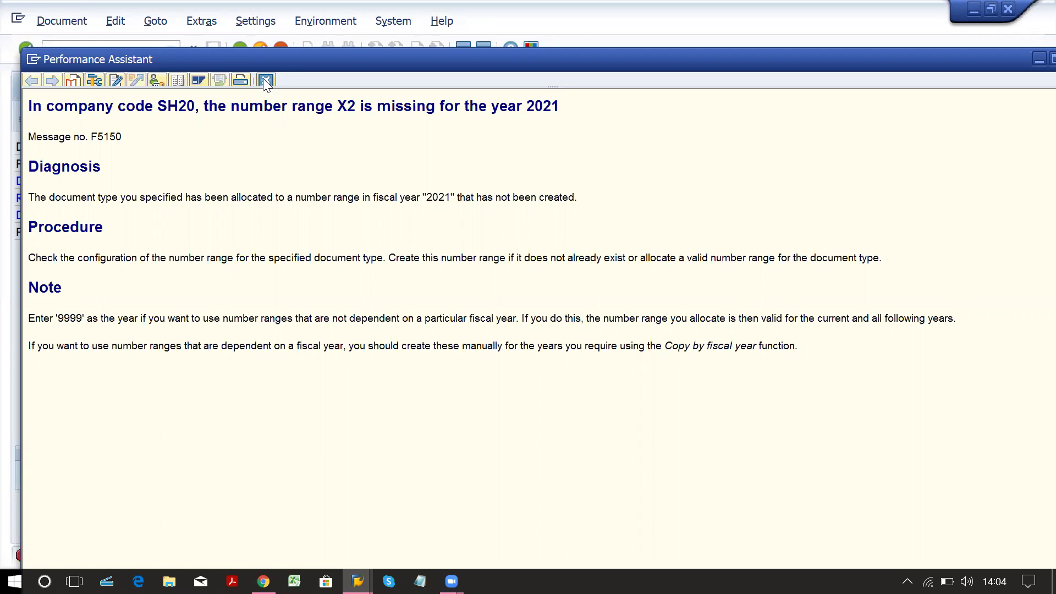
left_click(265, 79)
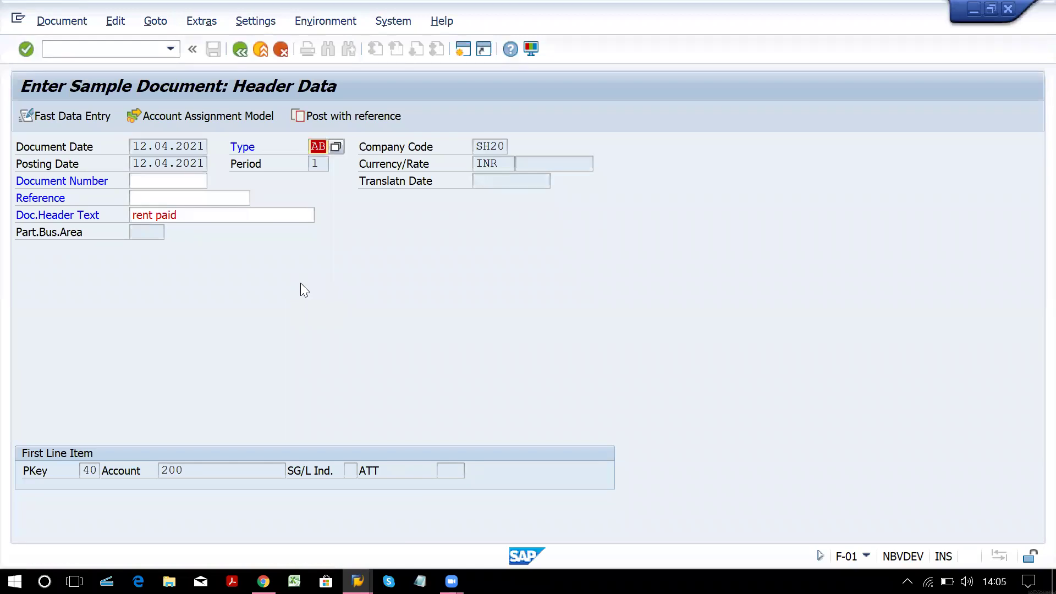
Step: Add number range interval X2 for year 2021 in the SH20 interval maintenance, running from 1000 to 1099
key("alt+Tab")
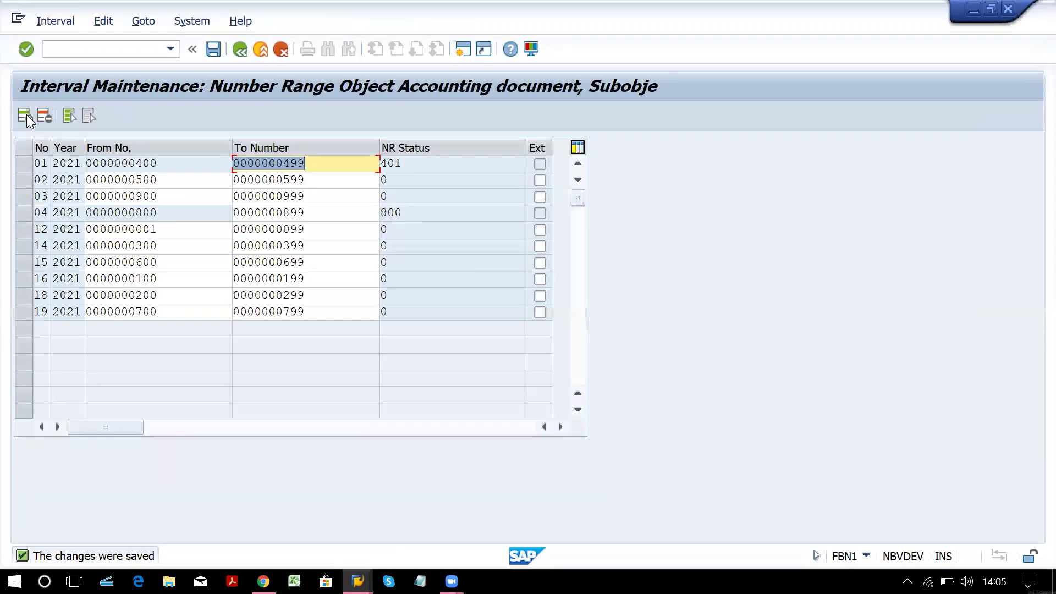
left_click(25, 115)
type("X2")
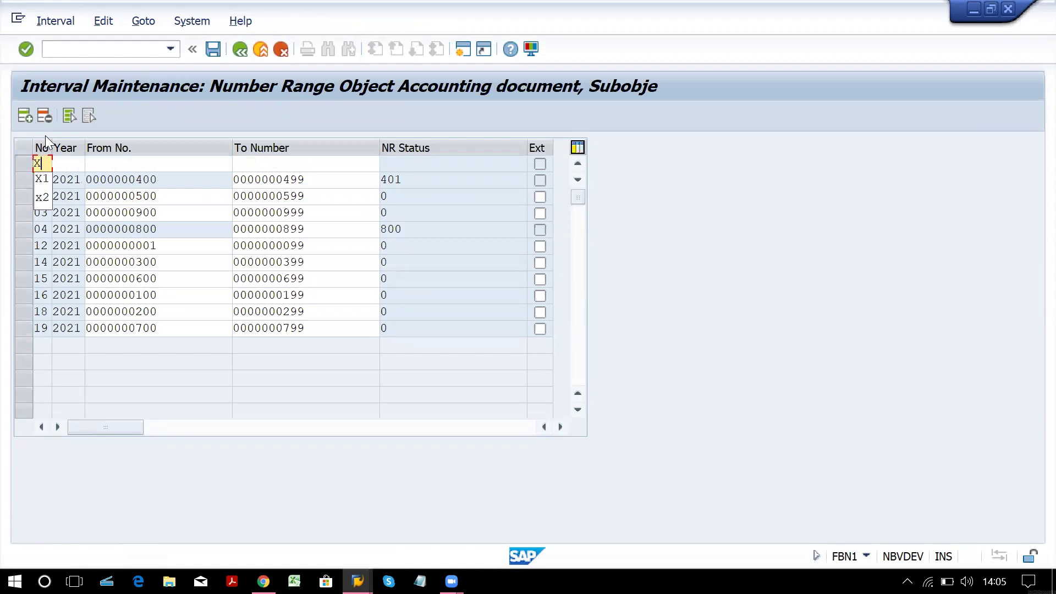
key("Tab")
type("2021")
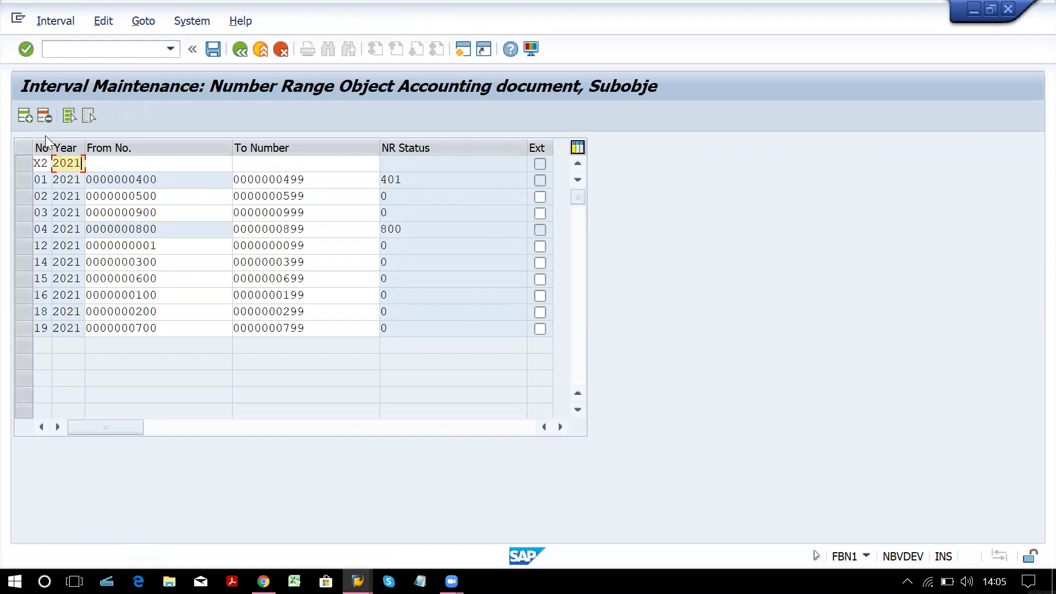
key("Tab")
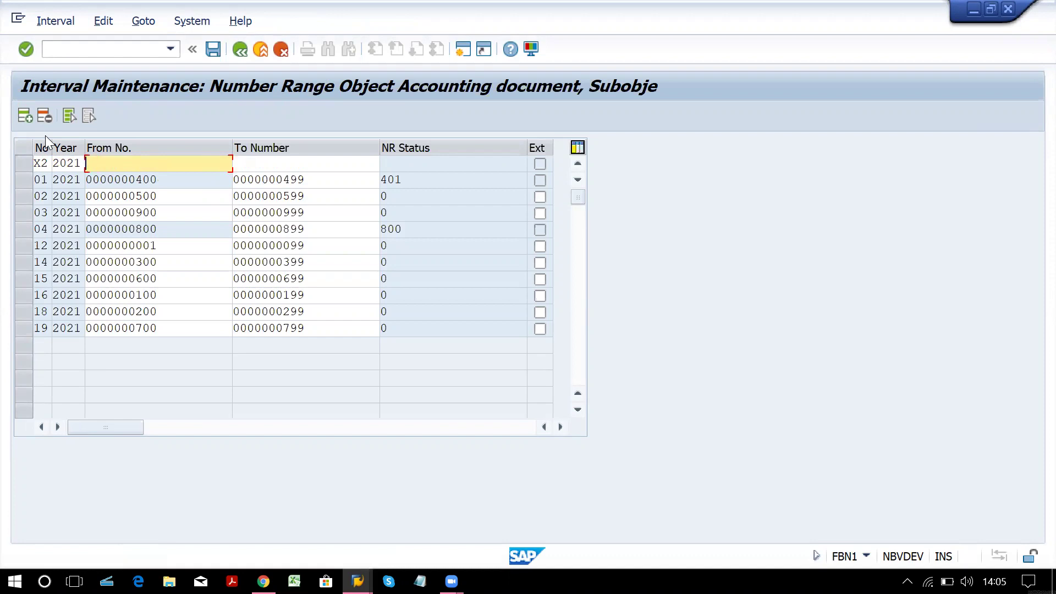
type("1000")
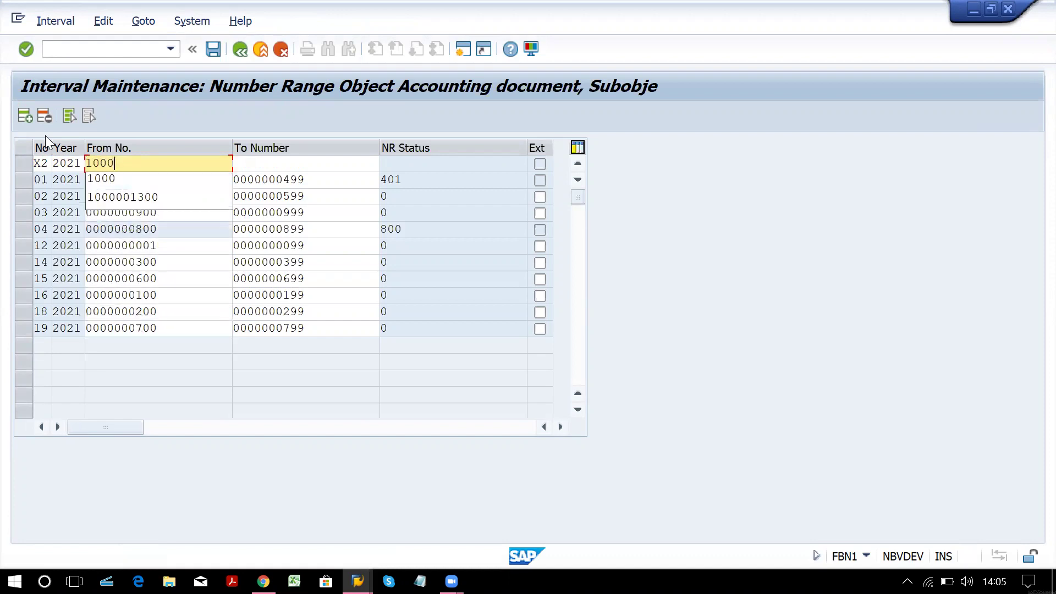
key("Tab")
type("1099")
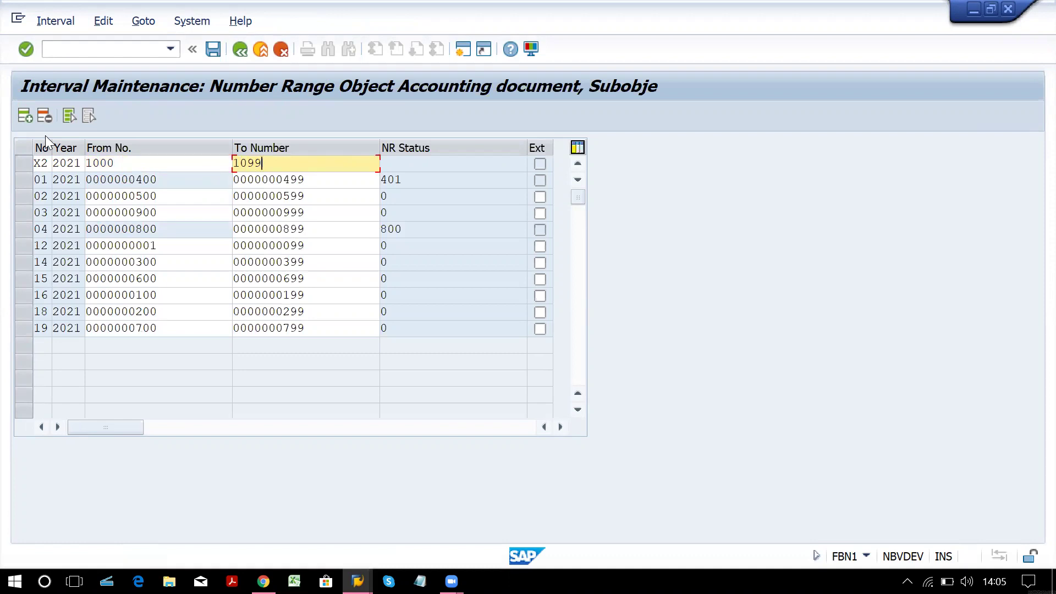
key("Return")
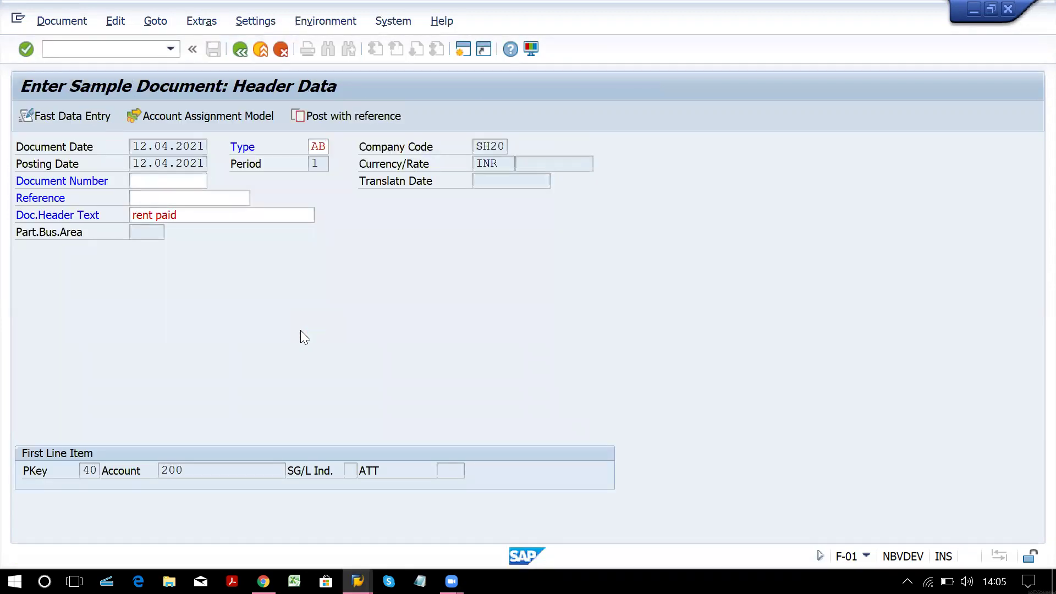
Step: Submit the sample document header and enter 30000 INR with text "rent paid" for the Rent A/c debit item
key("Return")
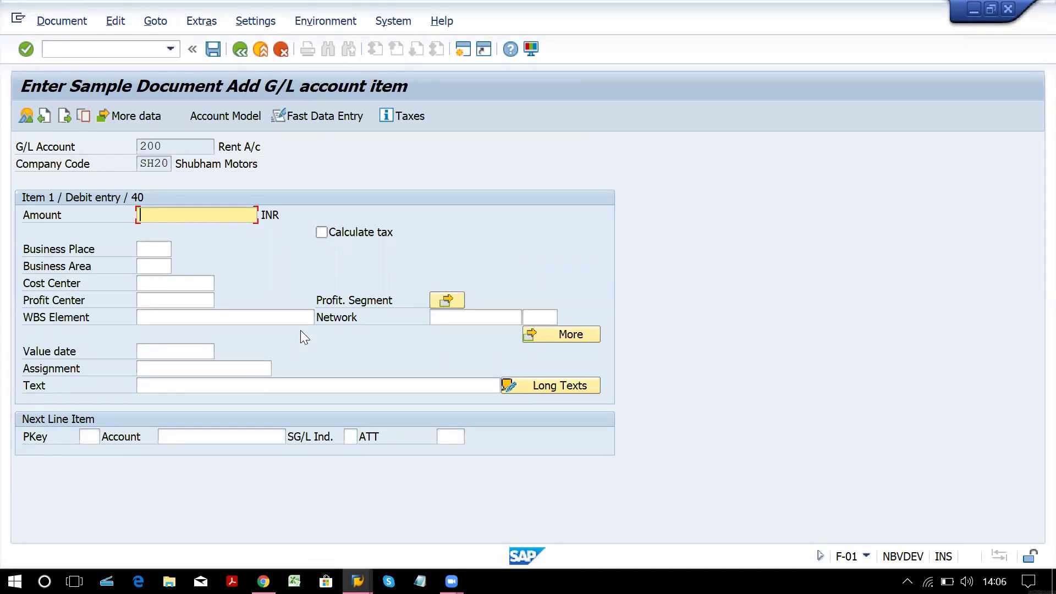
type("30000")
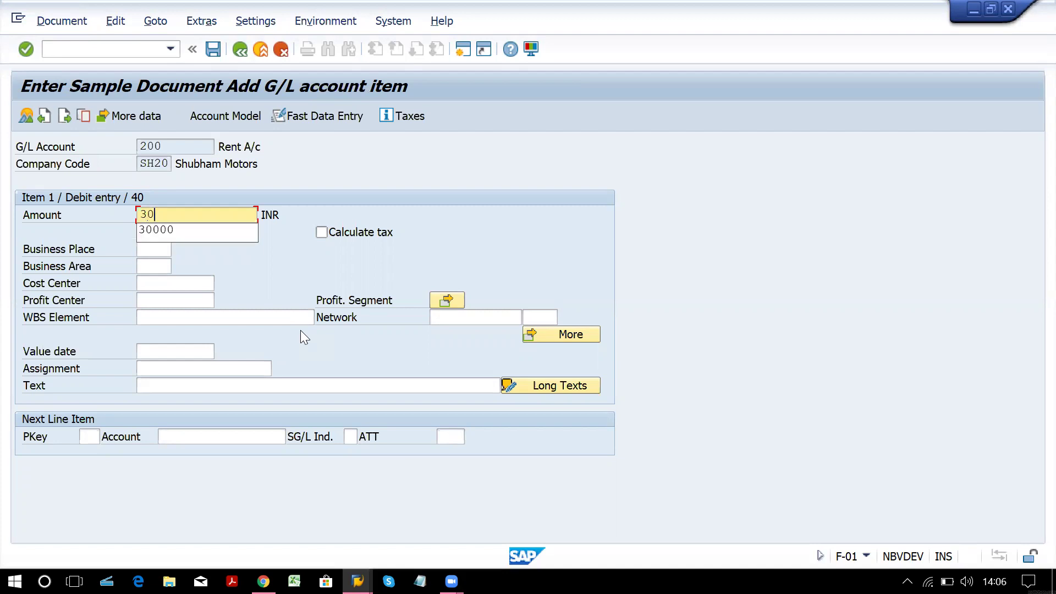
key("Tab")
key("Tab")
key("Tab")
key("Tab")
key("Tab")
key("Tab")
key("Tab")
key("Tab")
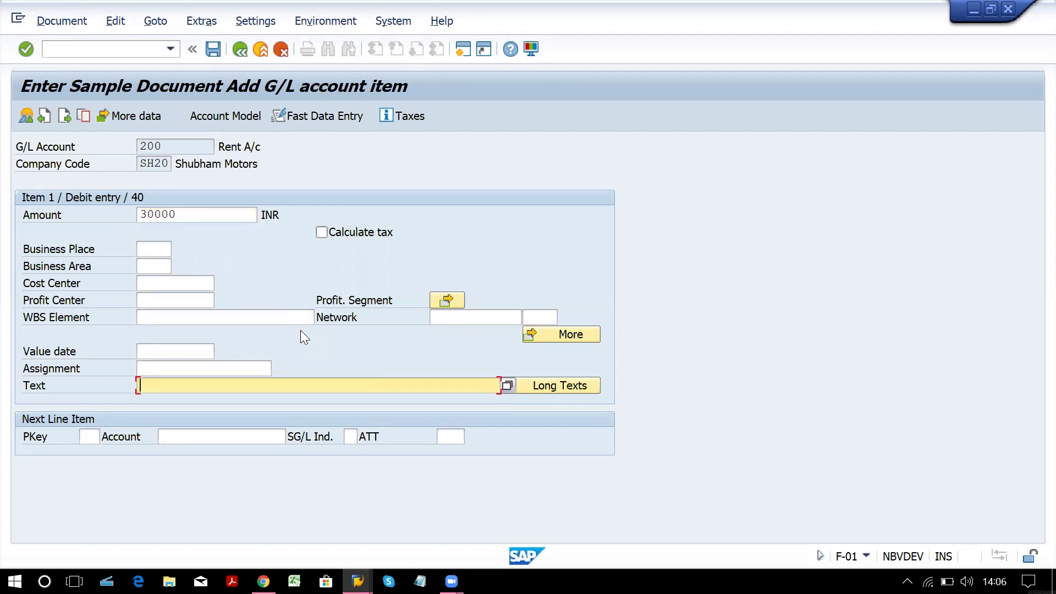
type("re")
key("Return")
key("Tab")
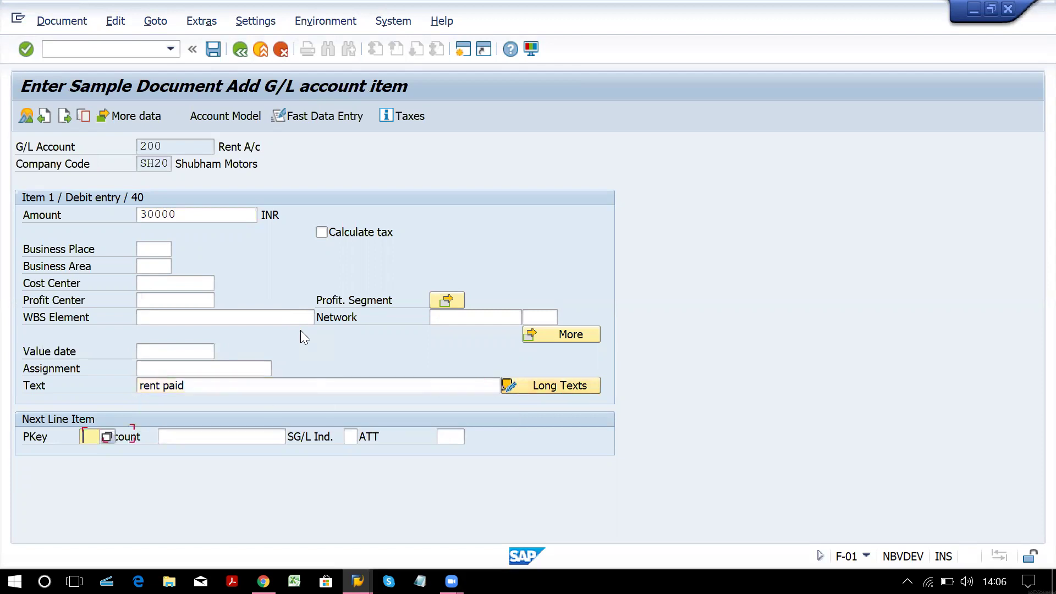
Step: Add the next line item with posting key 50 and G/L account 1, and proceed to its entry screen
type("50")
key("Tab")
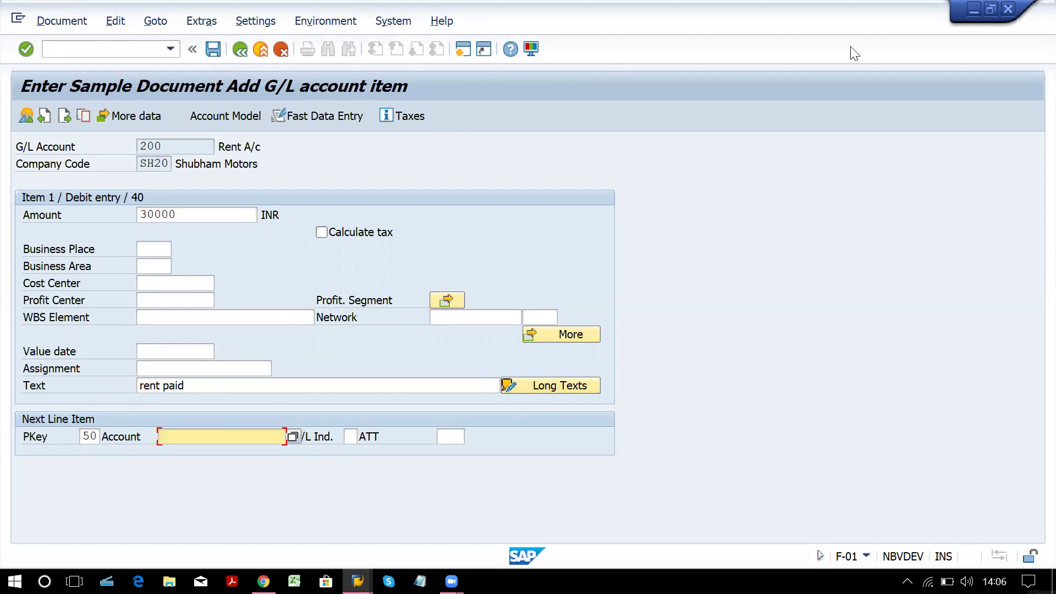
left_click(754, 157)
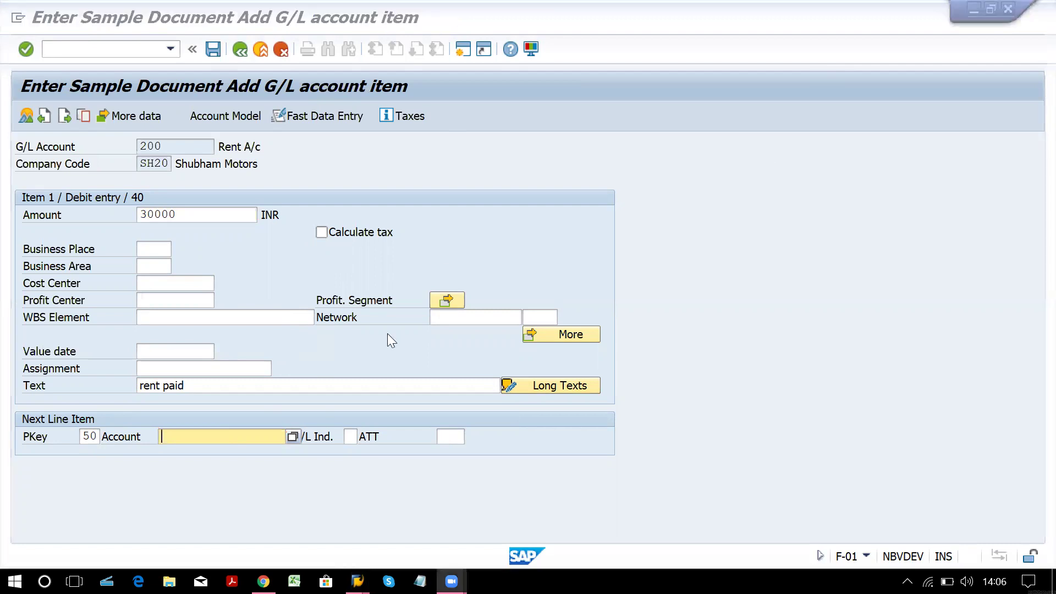
left_click(218, 432)
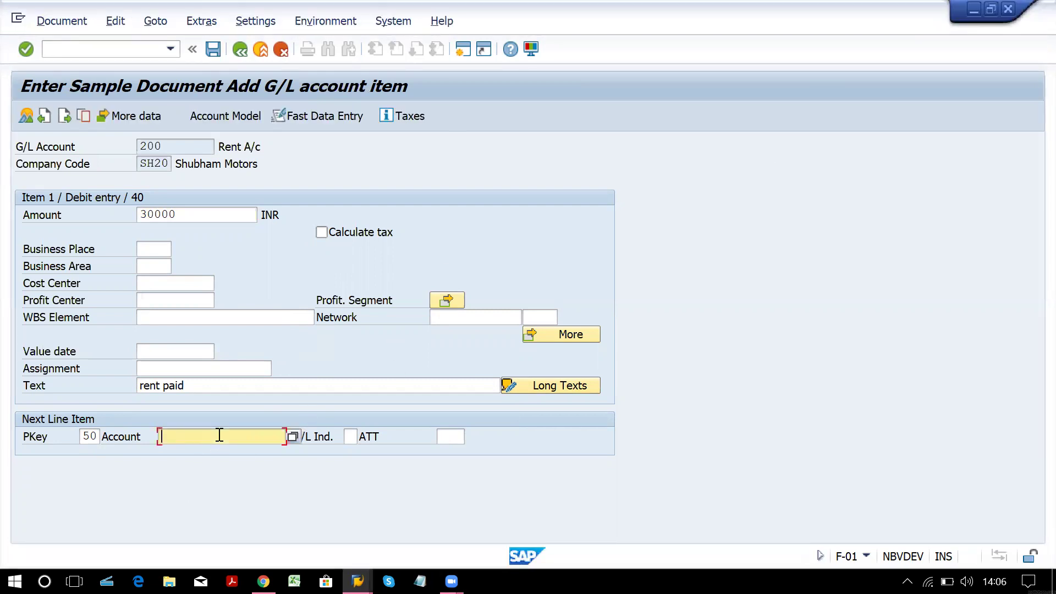
type("1")
key("Return")
key("Return")
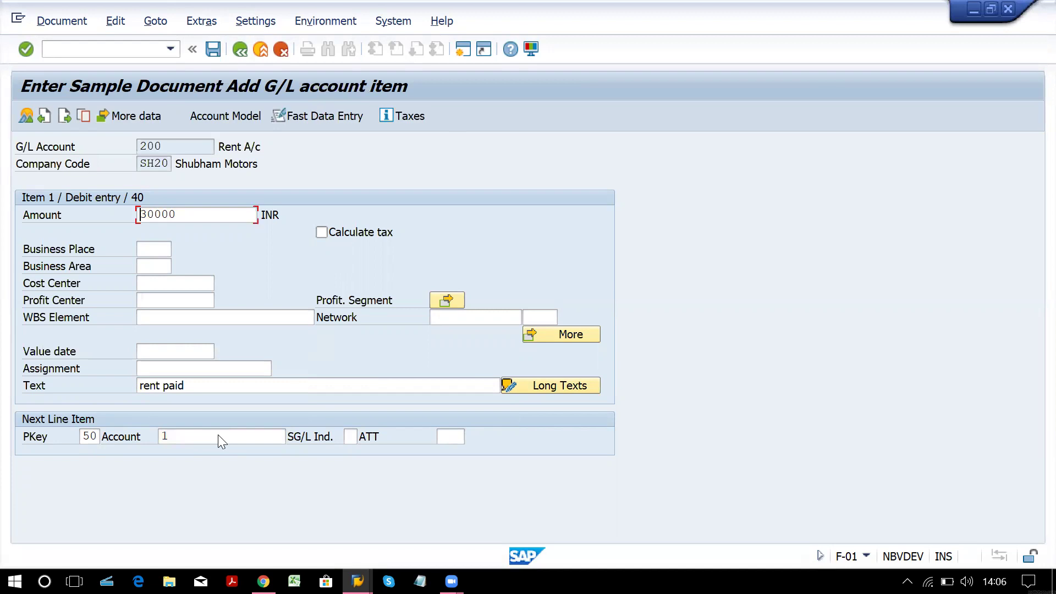
Step: Enter 30000 INR and text "rent paid" for the SBI Main Bank credit item, and save the sample document
type("30000")
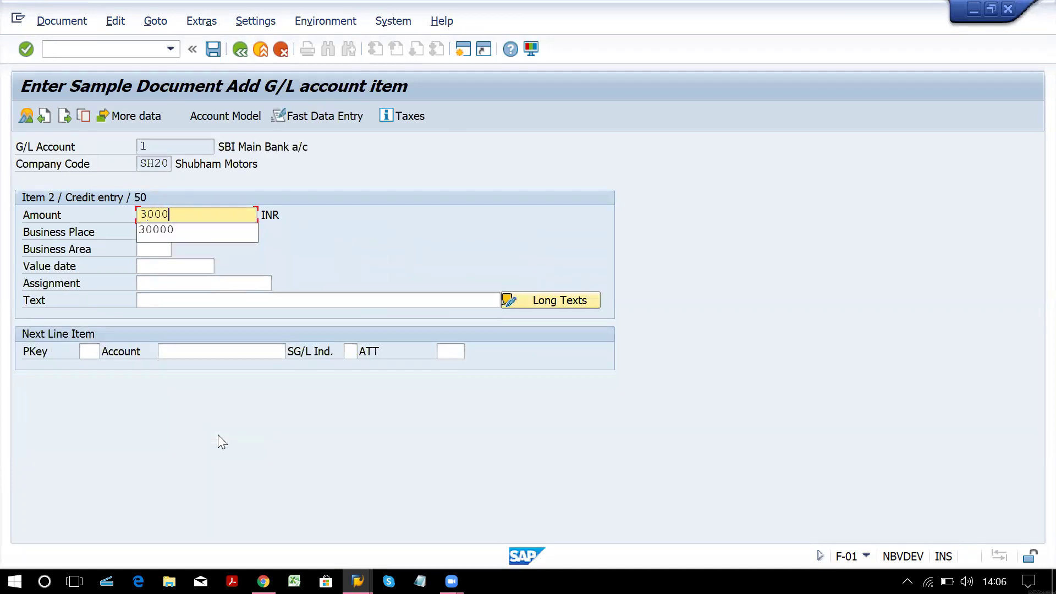
key("Tab")
key("Tab")
key("Tab")
key("Tab")
key("Tab")
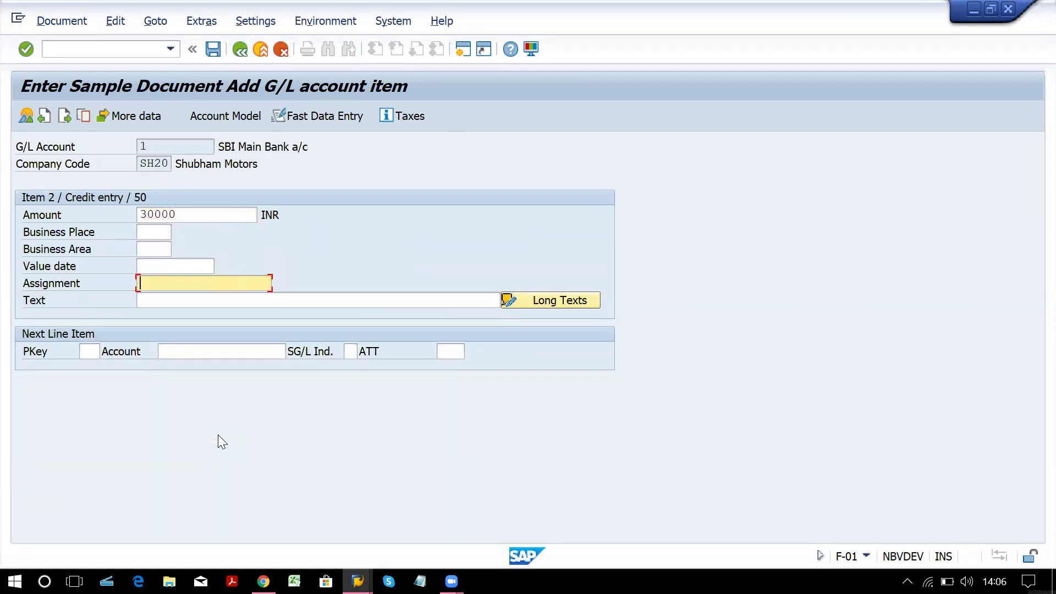
type("e")
key("BackSpace")
type("re")
key("Down")
key("Return")
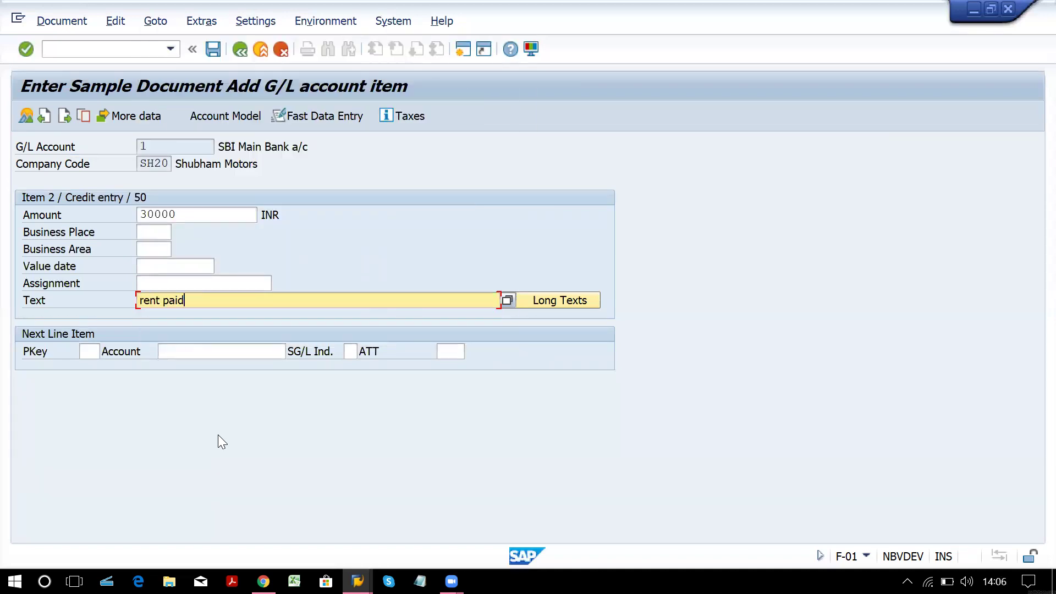
key("ctrl+s")
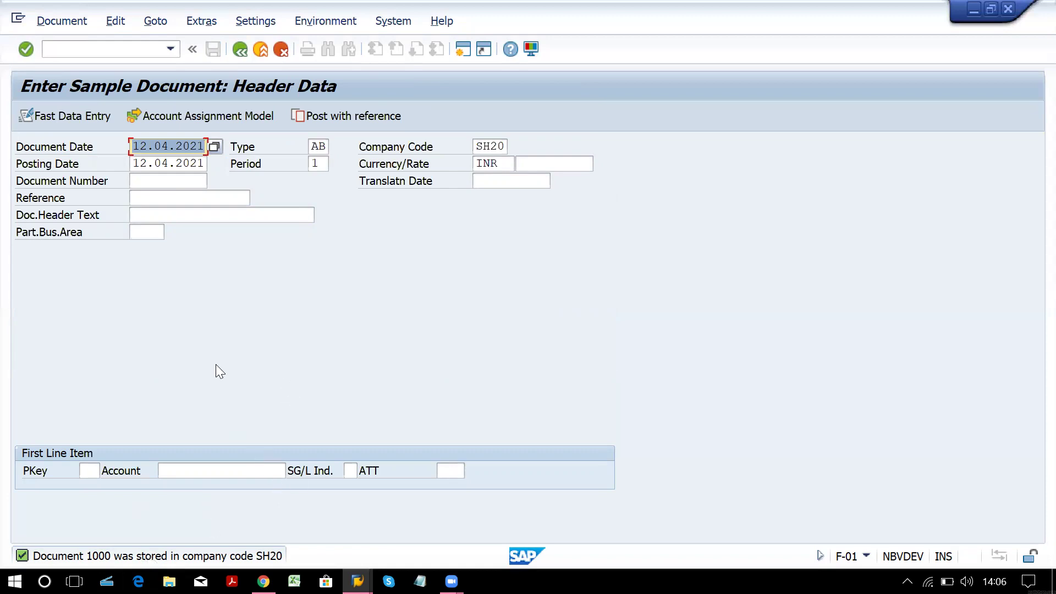
Step: Post with reference to sample document 1000 in company code SH20, checking the number range intervals beforehand
left_click(351, 114)
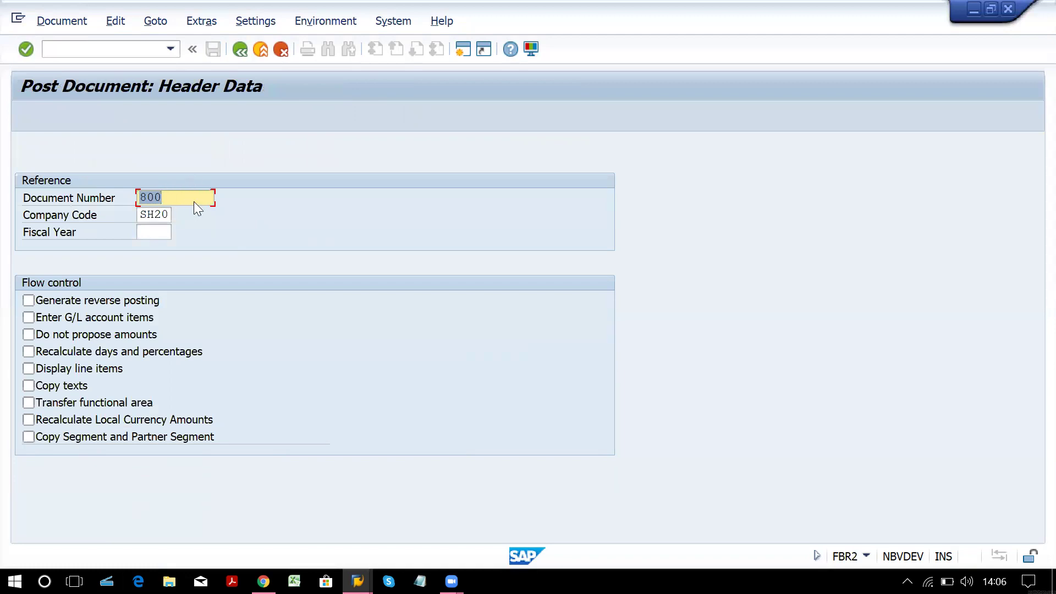
key("alt+Tab")
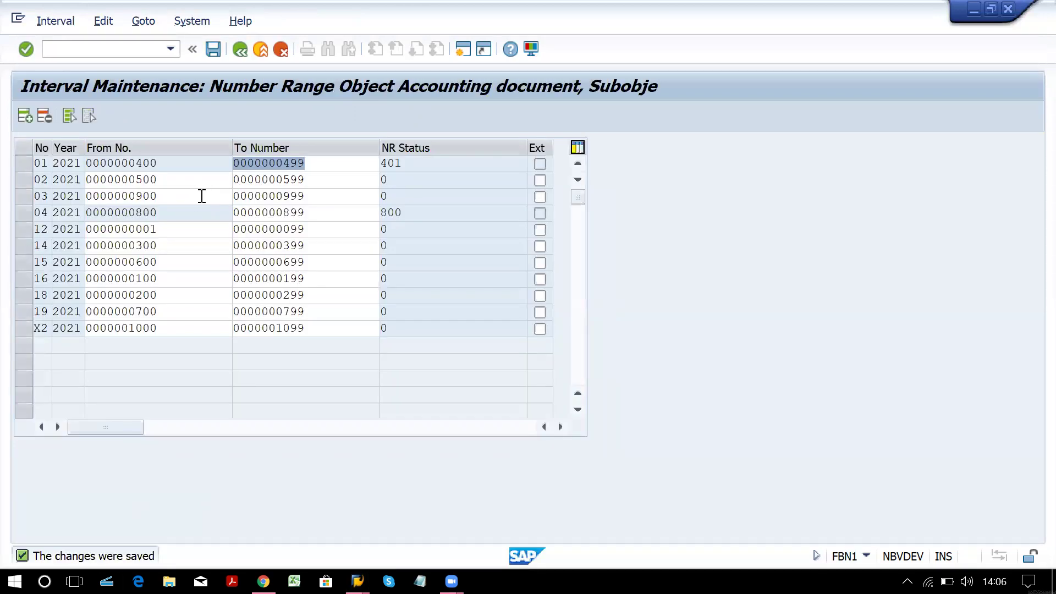
key("alt+Tab")
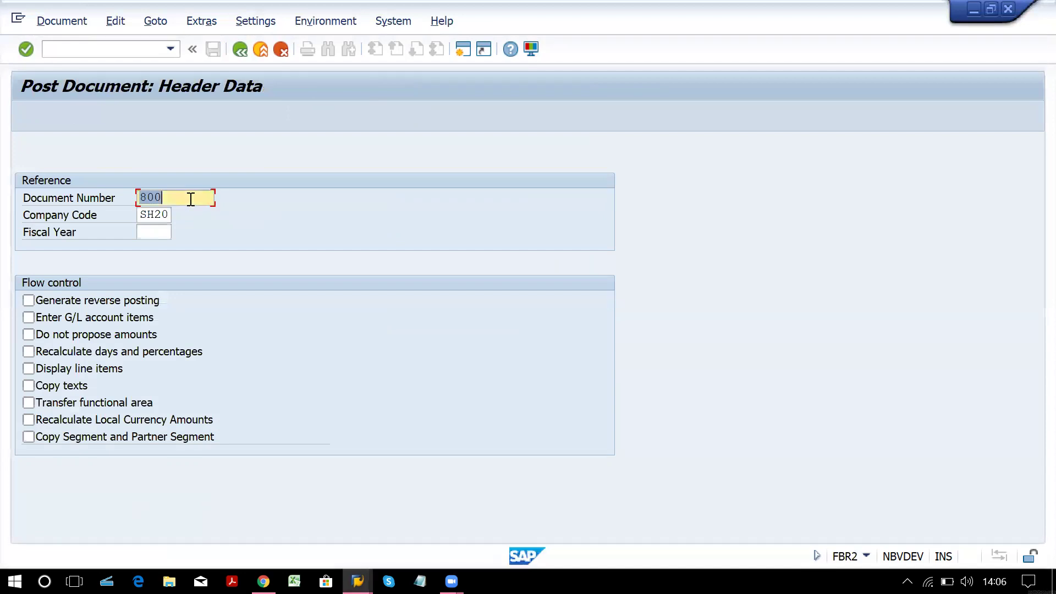
key("BackSpace")
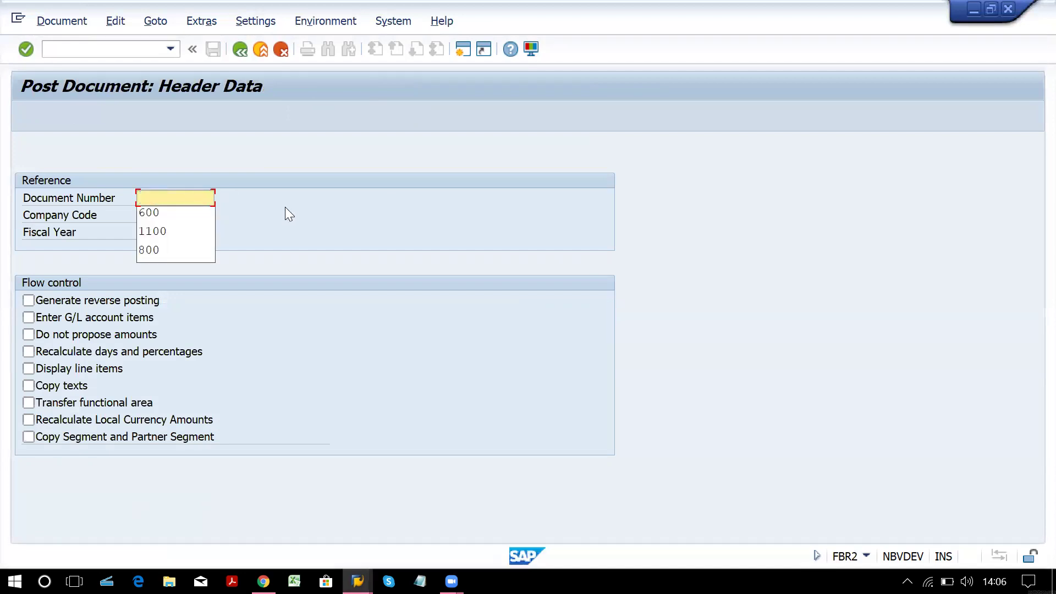
left_click(351, 274)
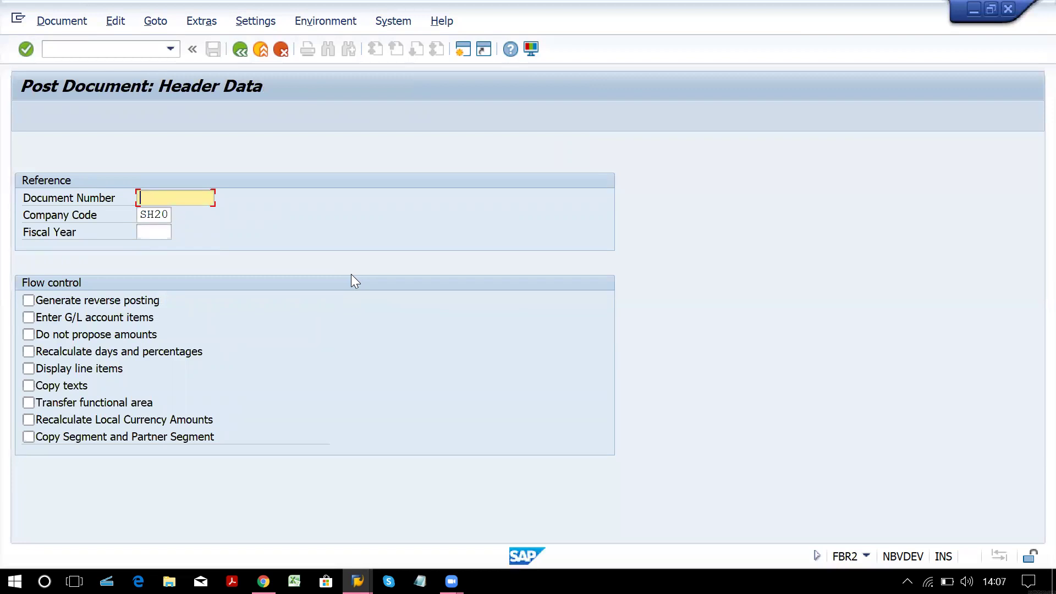
key("alt+Tab")
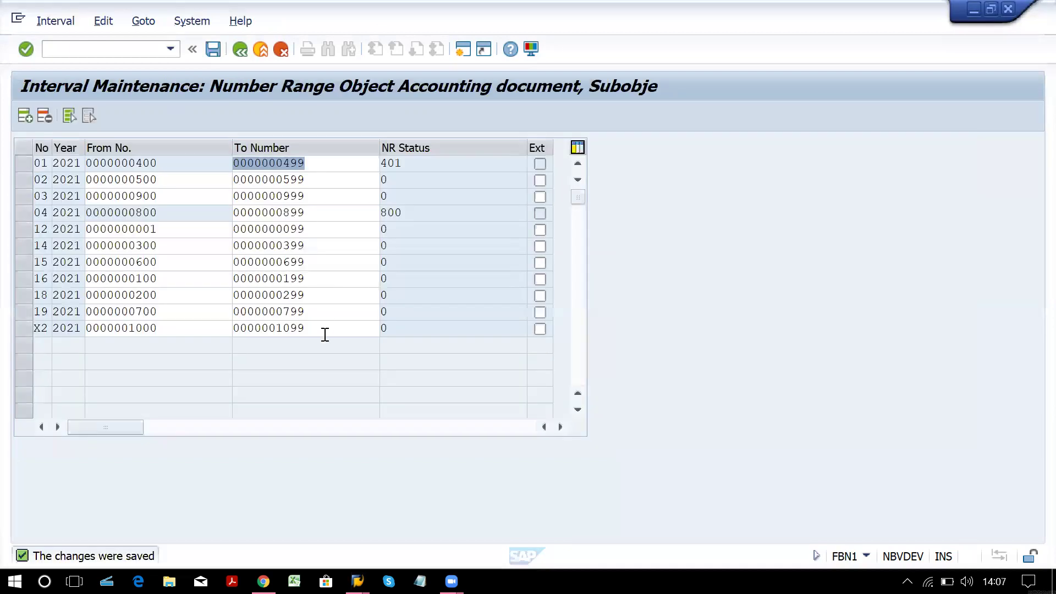
key("alt+Tab")
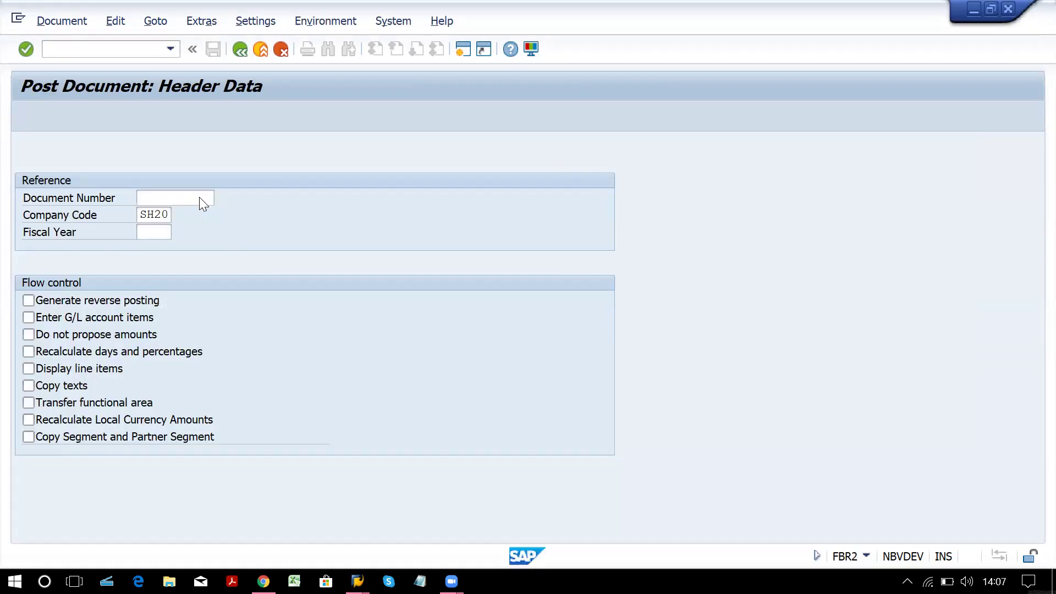
left_click(199, 199)
type("1000")
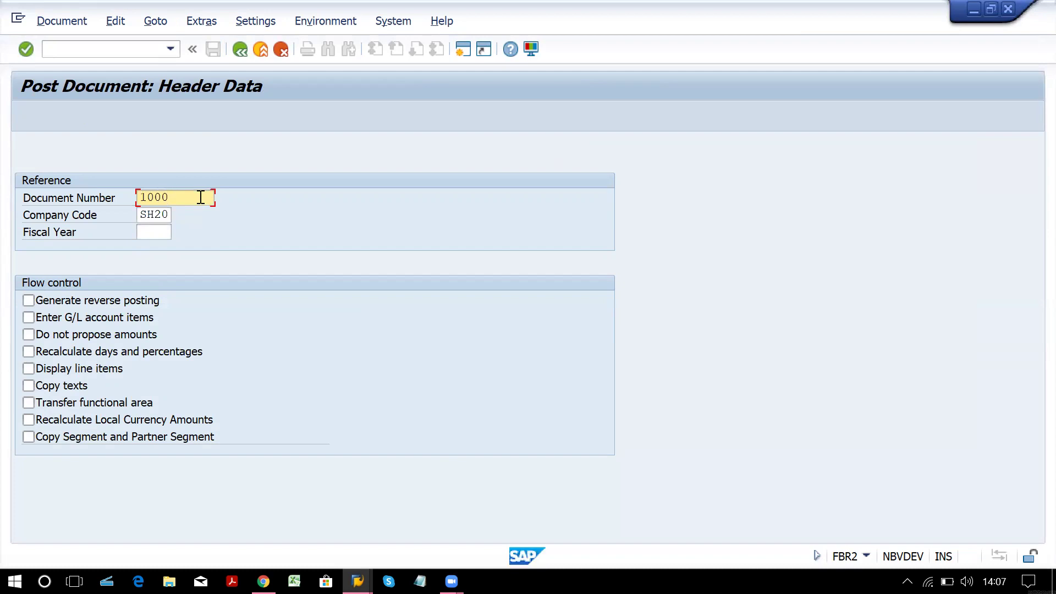
key("Return")
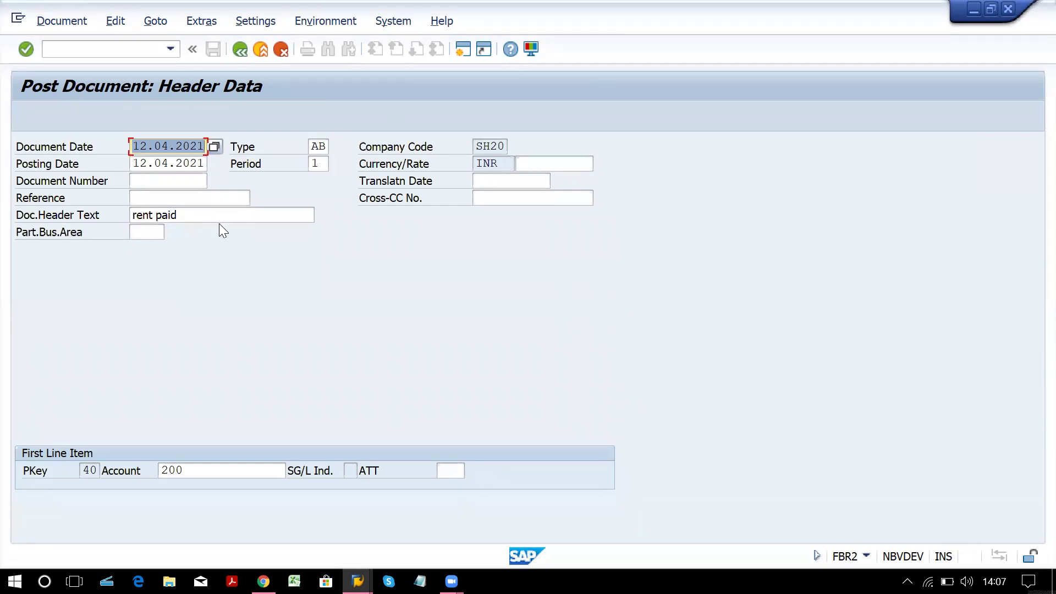
Step: Accept the copied header data, post the rent document, and acknowledge the posting notice
key("Return")
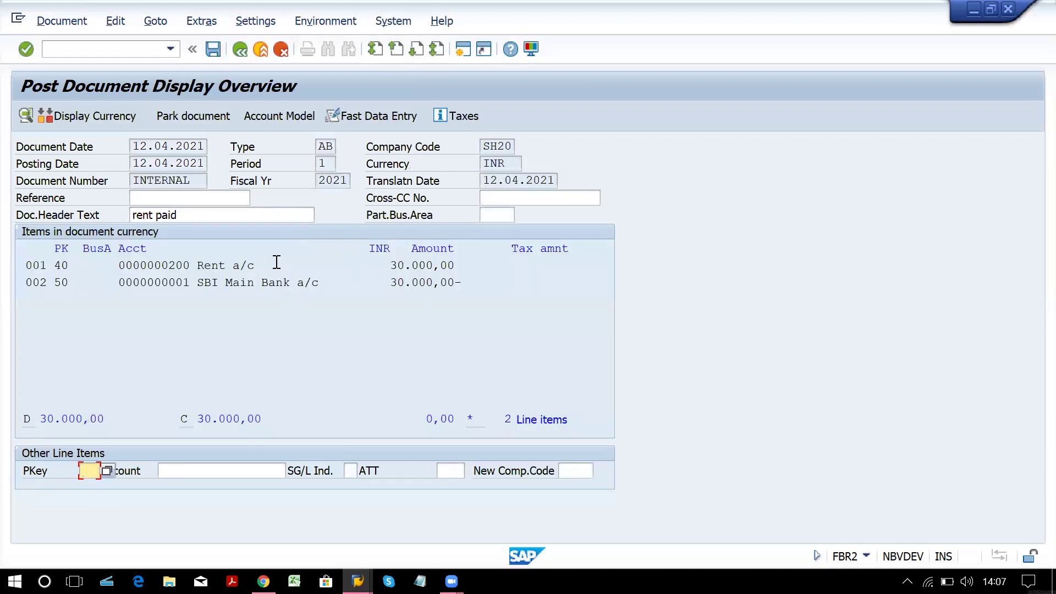
left_click(213, 49)
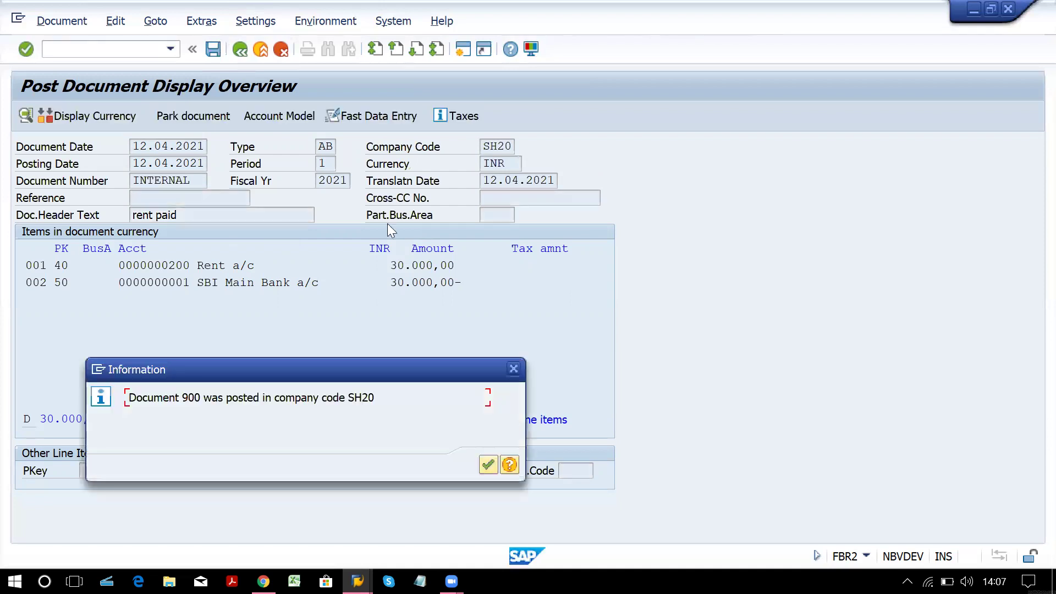
left_click(489, 465)
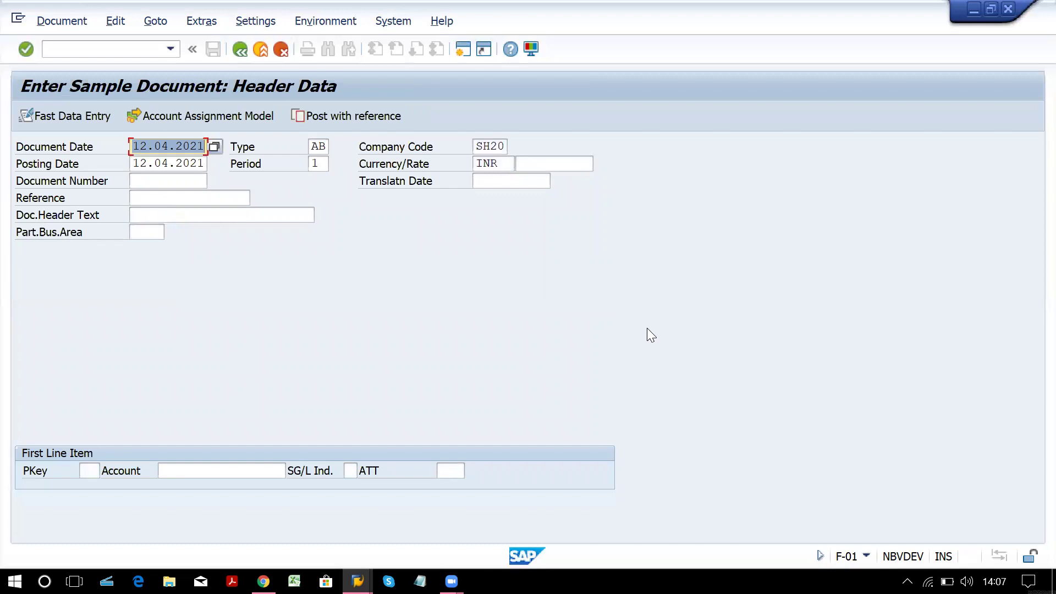
Step: Review the number range intervals for accounting documents in the interval maintenance session
key("alt+Tab")
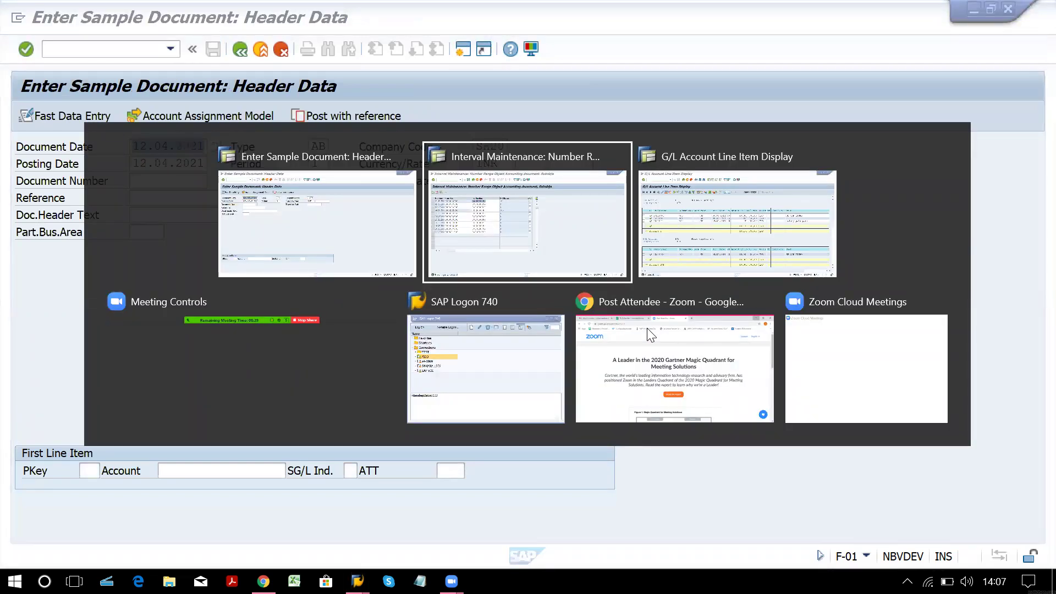
key("alt+Tab")
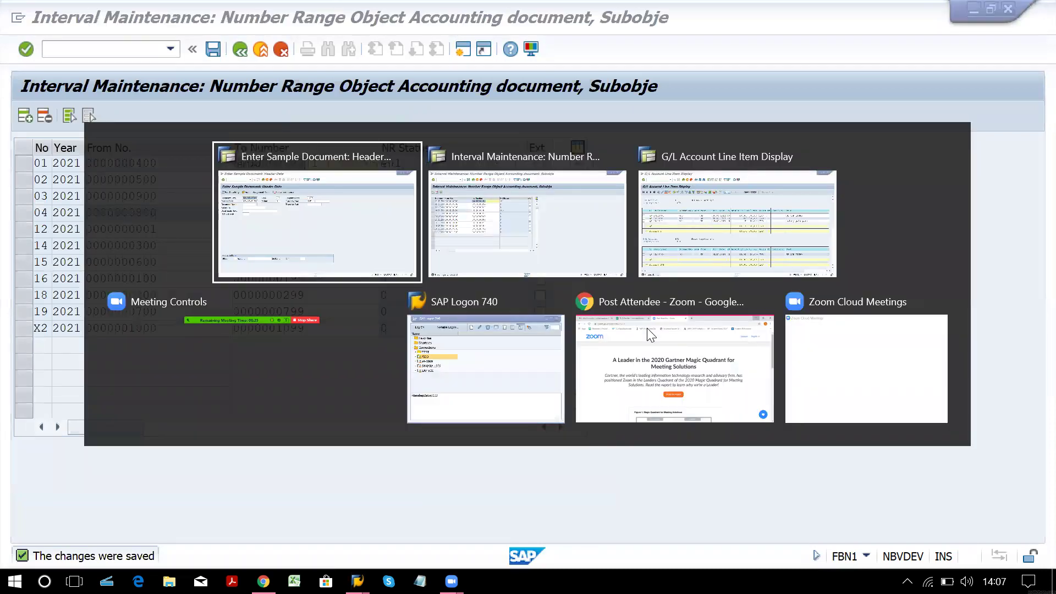
key("alt+Tab")
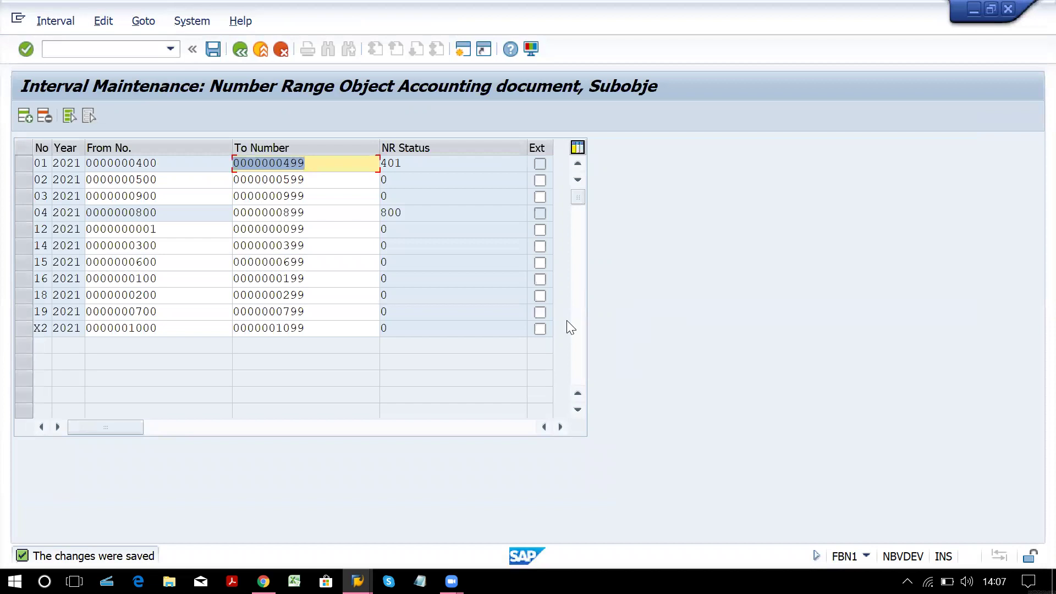
left_click(116, 48)
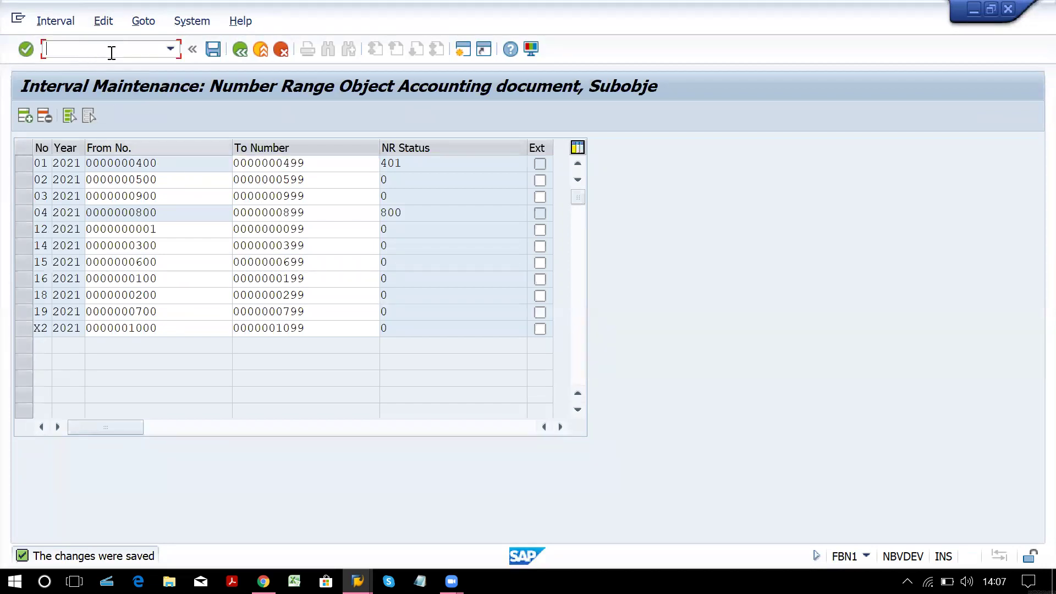
key("alt+Tab")
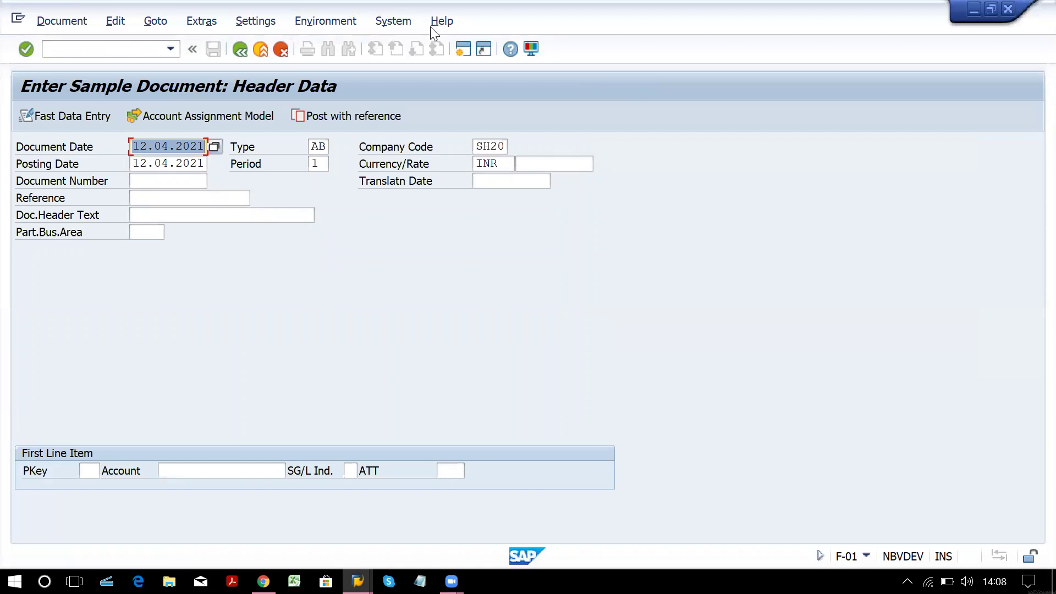
Step: Post another rent document with reference to sample document 1000 in company code SH20, accepting the copied header data
left_click(357, 116)
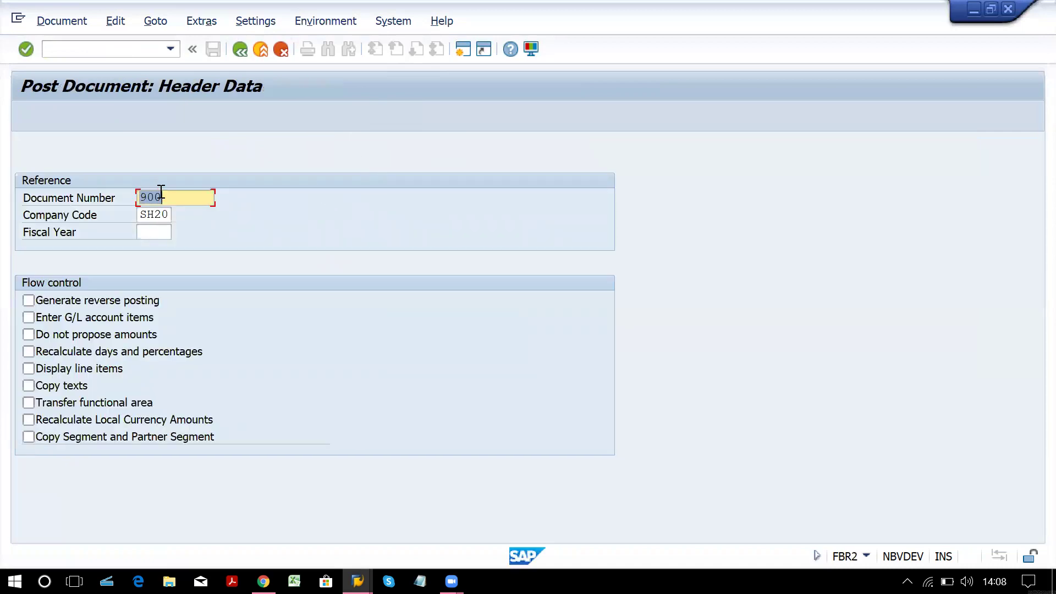
type("1000")
key("Return")
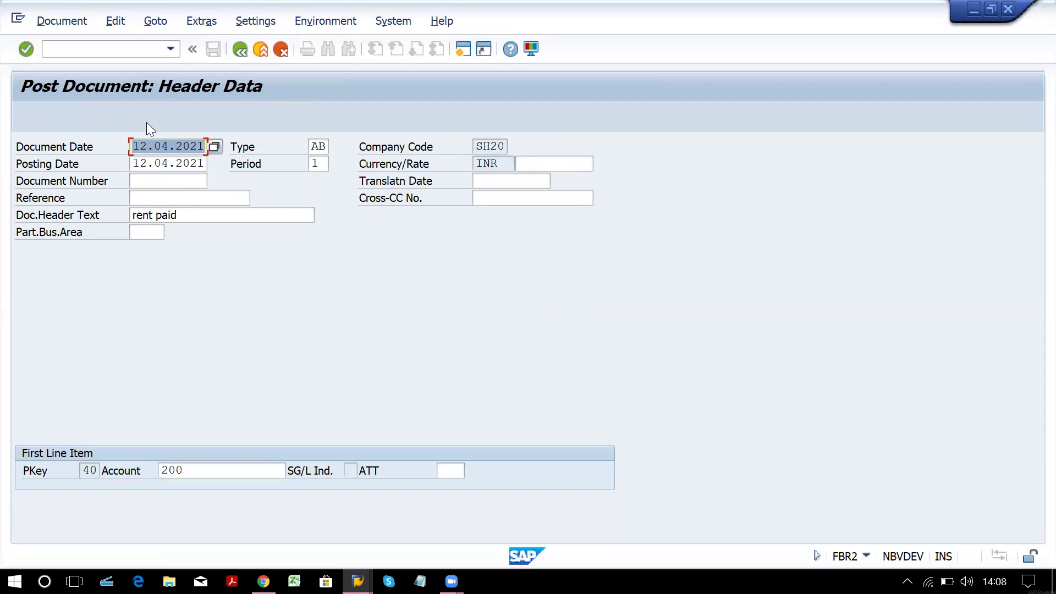
left_click(148, 146)
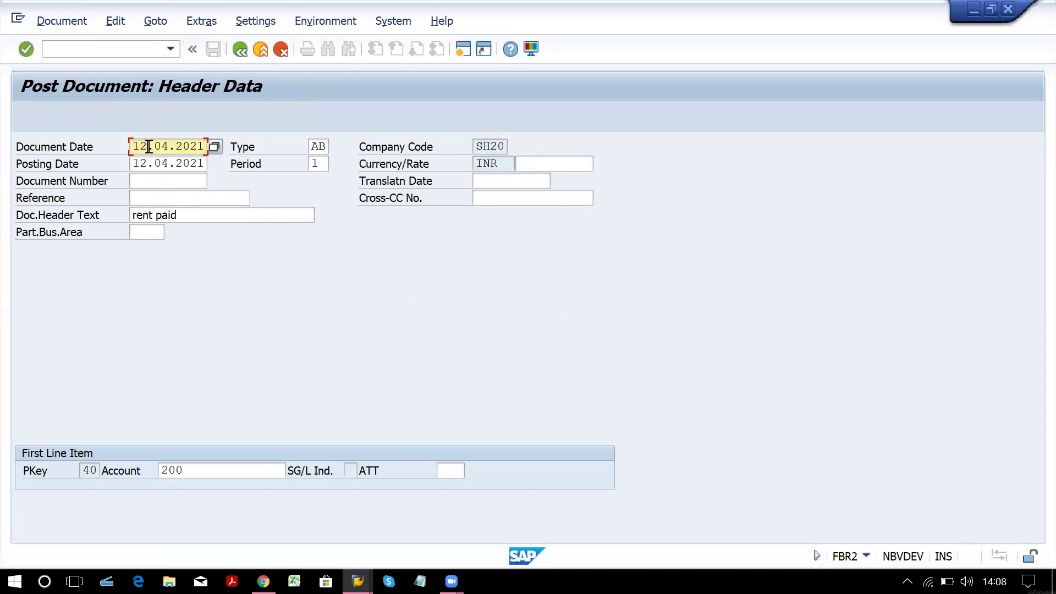
key("Return")
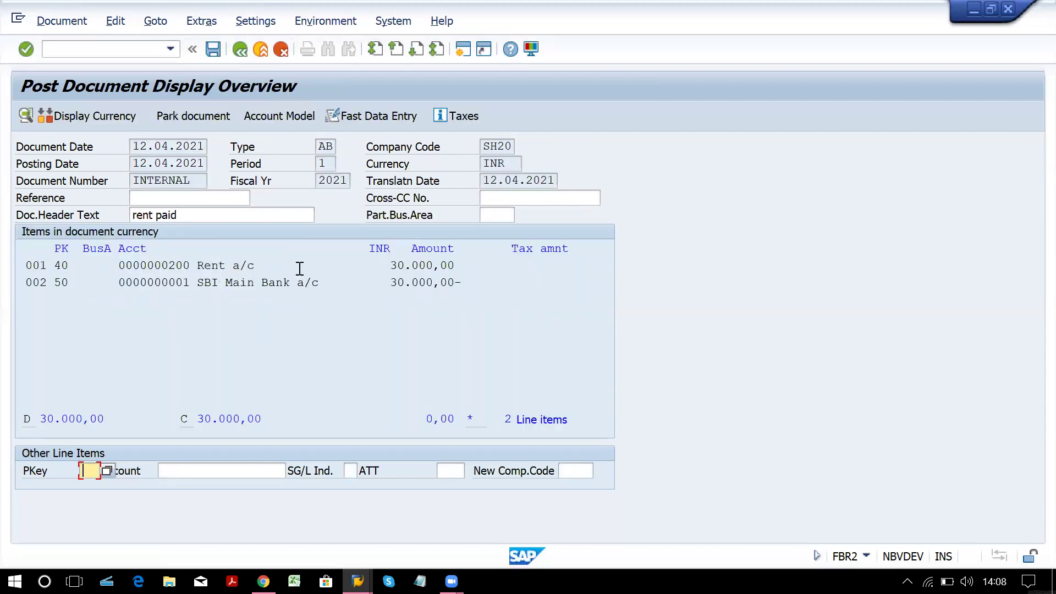
key("ctrl+s")
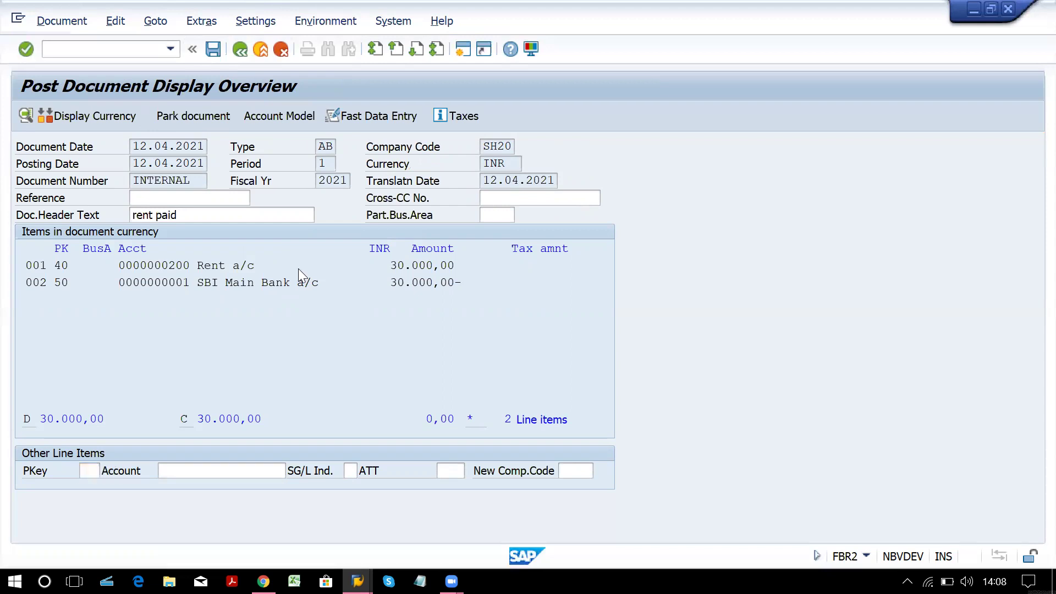
left_click(487, 466)
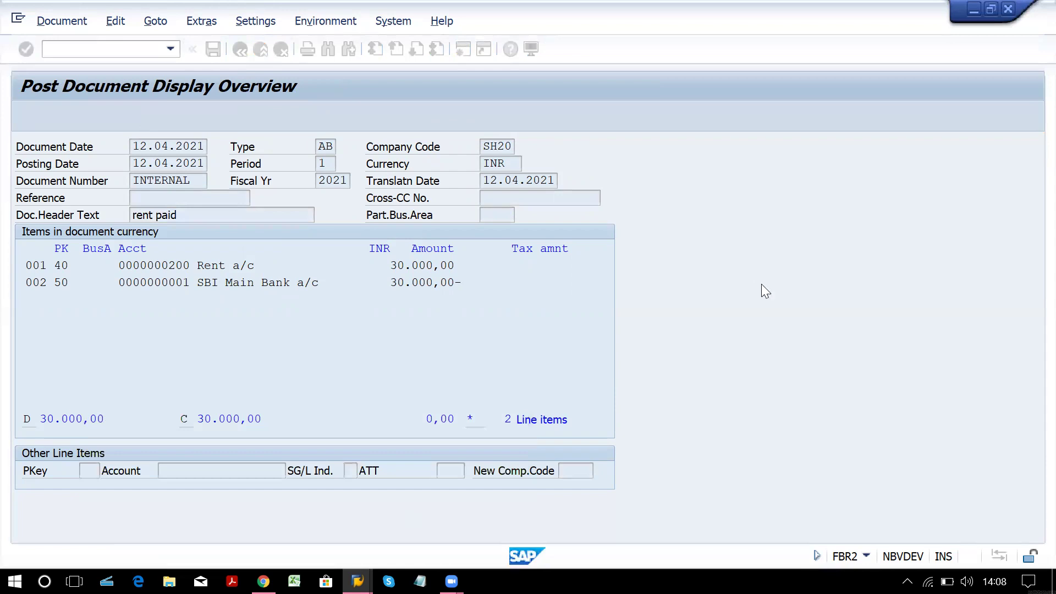
Step: Refresh the G/L account line item list for company code SH20 to check the rent postings
key("alt+Tab")
key("alt+Tab")
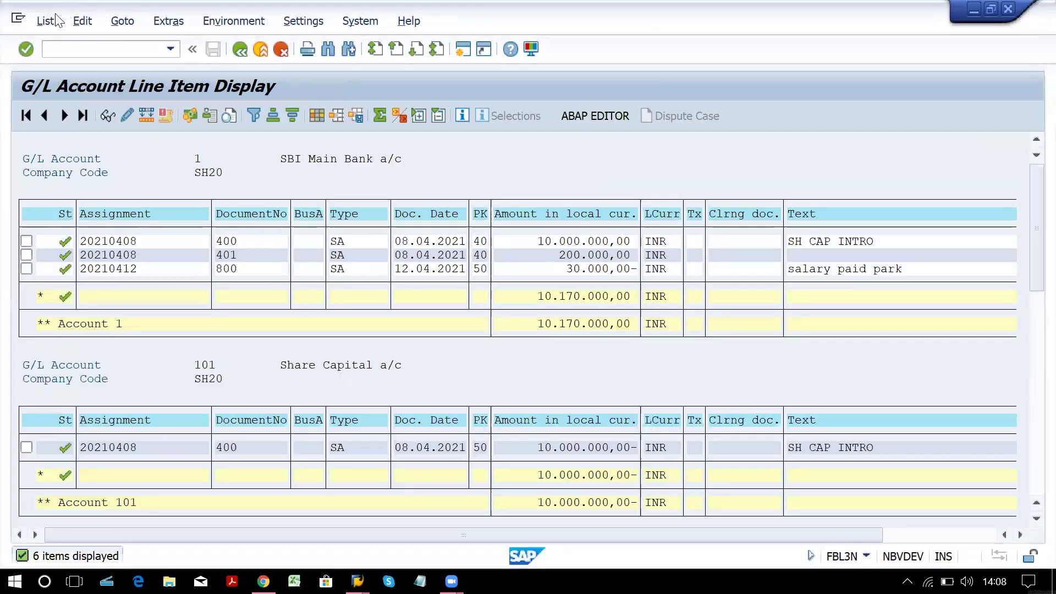
left_click(45, 21)
left_click(66, 63)
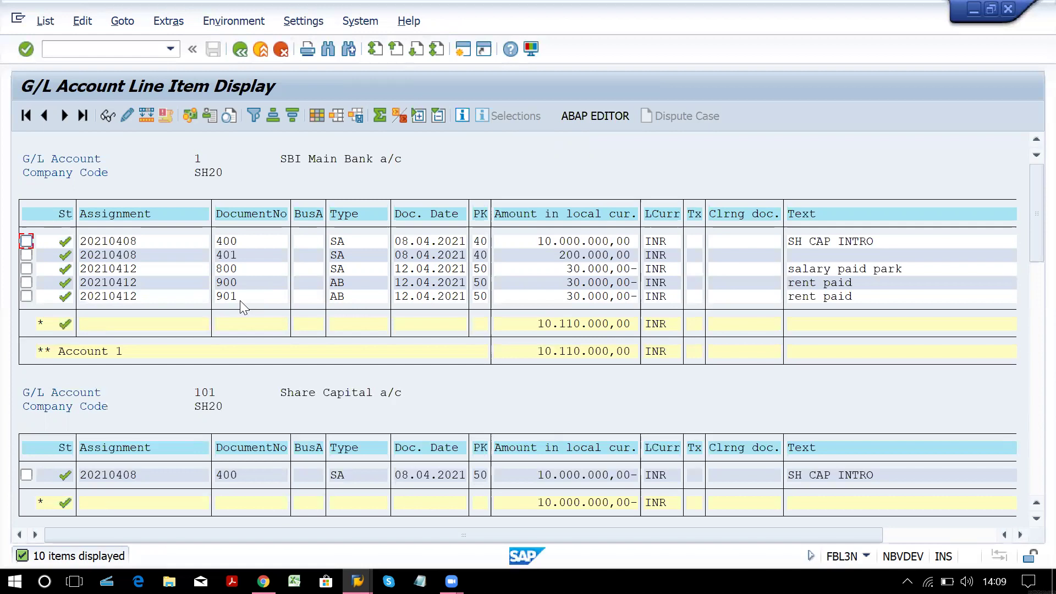
Step: Leave the sample document entry and start the recurring entry transaction FBD1
key("alt+Tab")
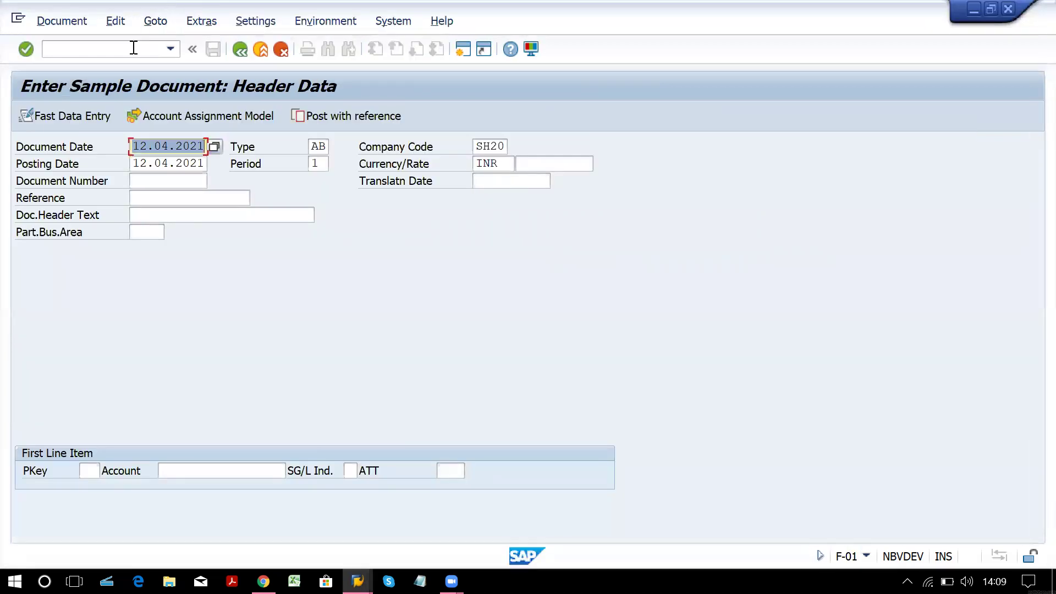
left_click(133, 48)
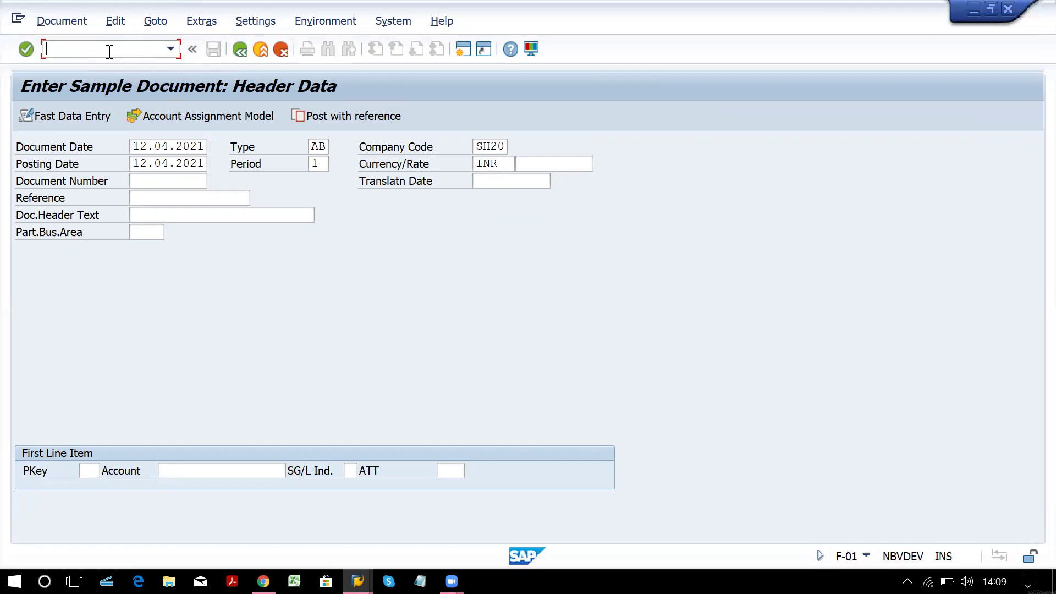
type("/nfbd1")
key("Return")
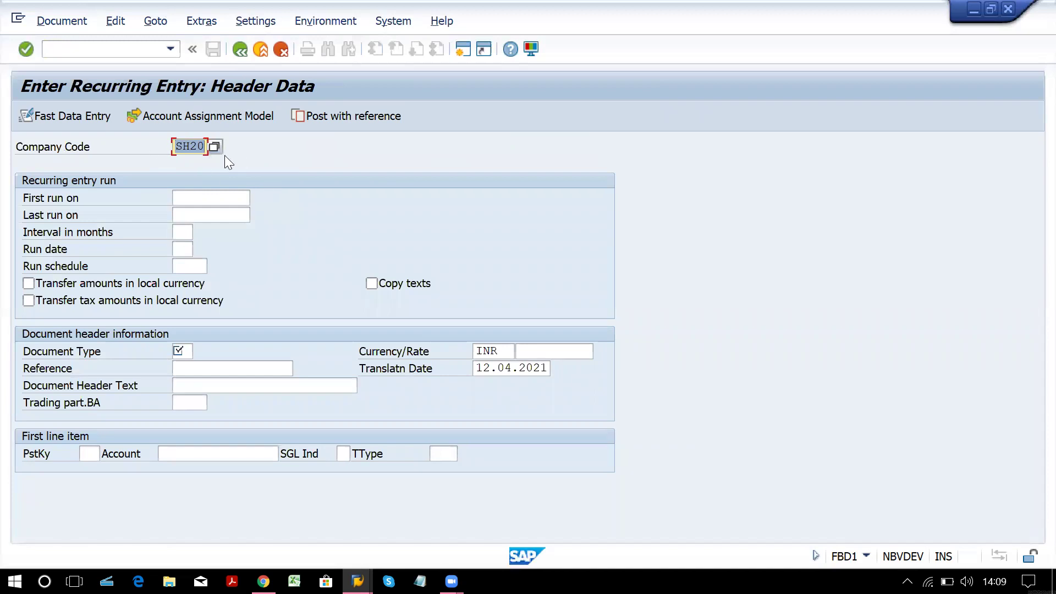
Step: Set the recurring entry's first run to 01.04.2021 and its last run to 31.03.2022
left_click(219, 204)
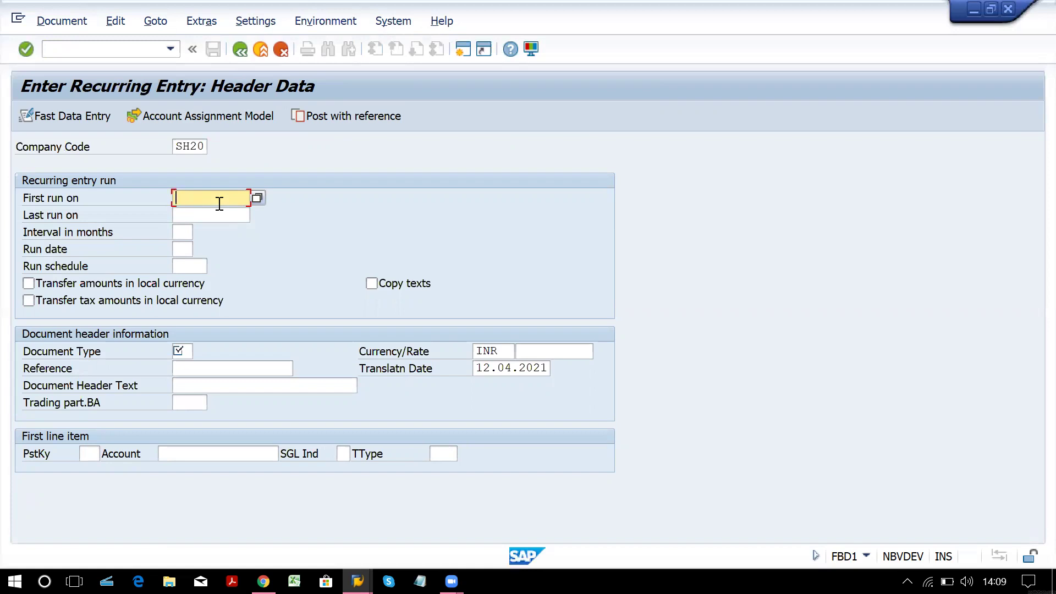
type("01")
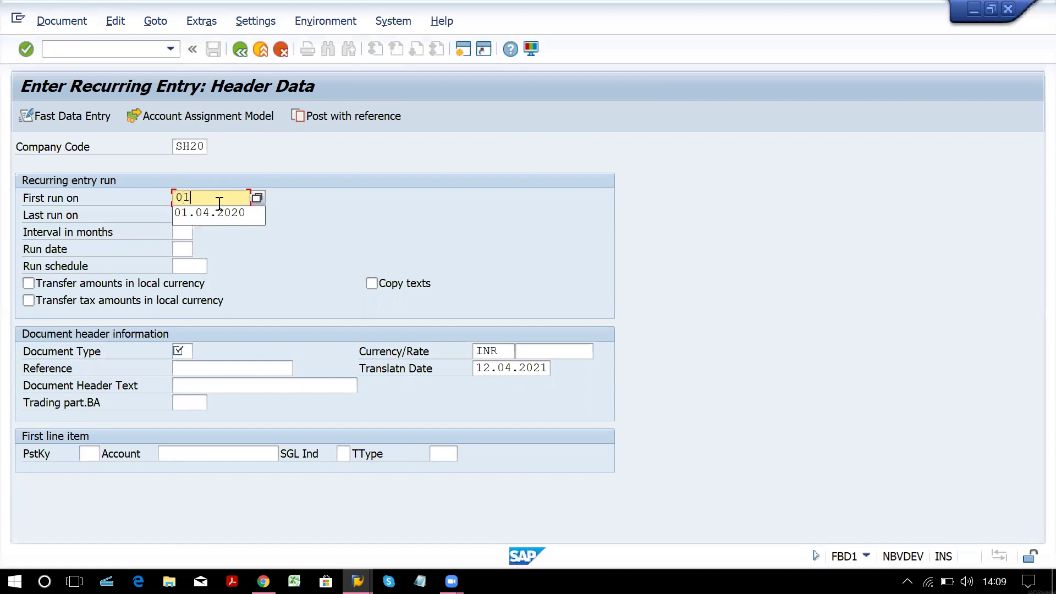
type(".04.2021")
key("Tab")
type("31")
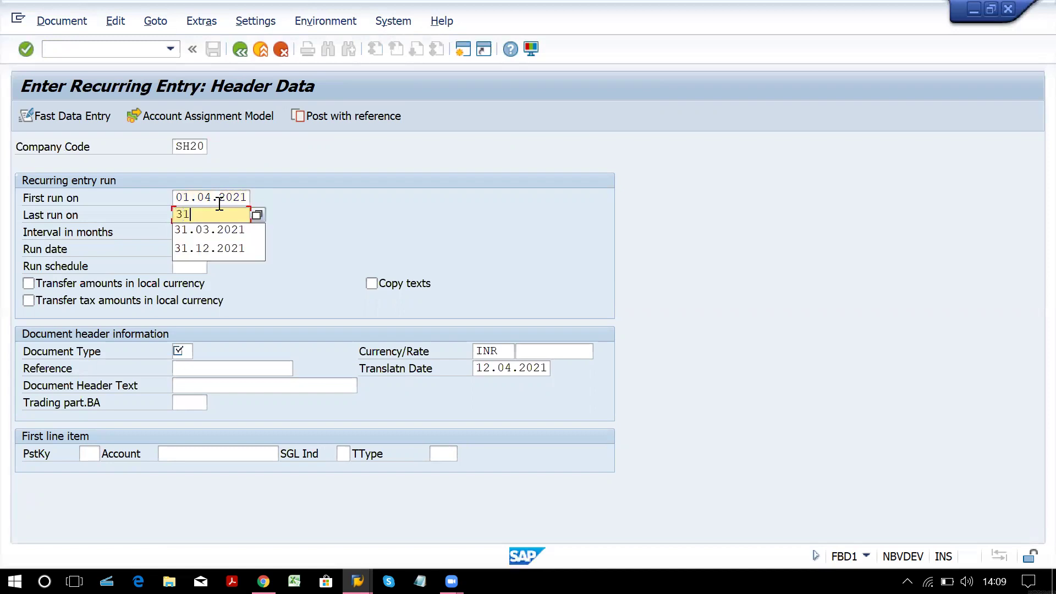
type(".03.2022")
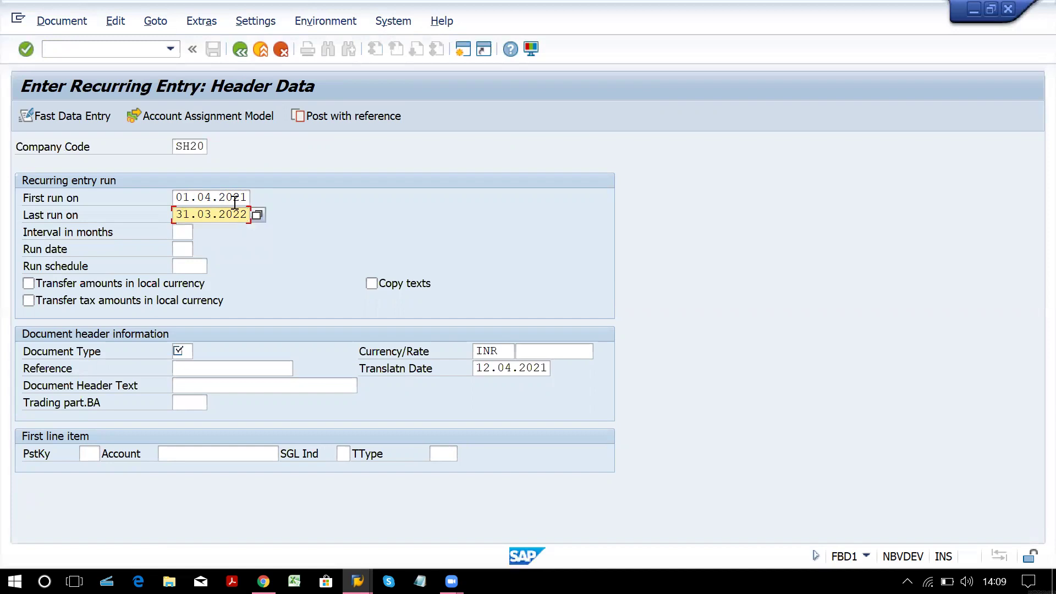
Step: Set the run interval to 01 (per month) and the run date to 05, and enable copying of texts
left_click(188, 232)
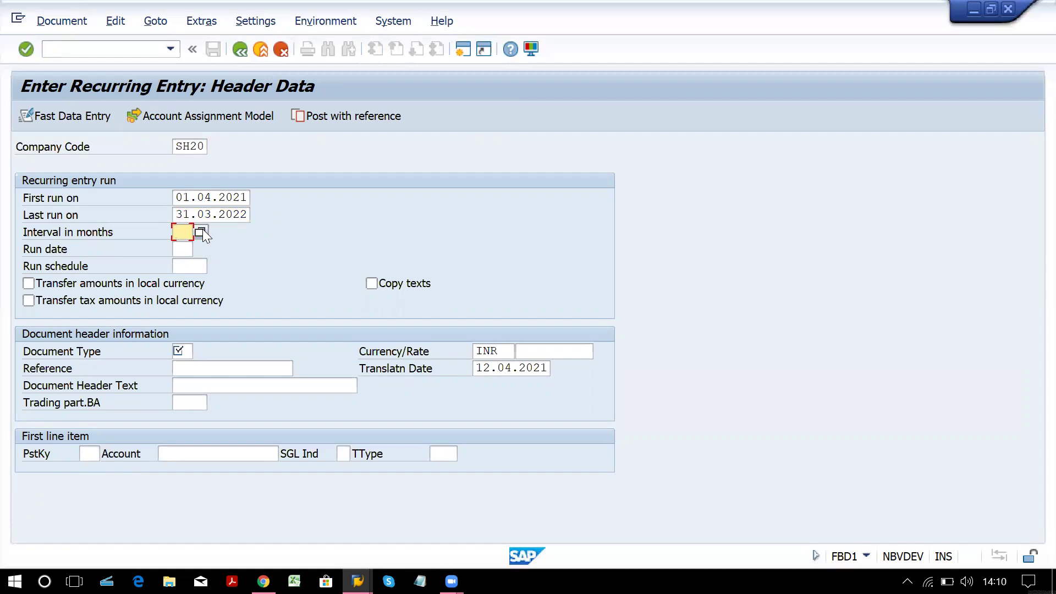
left_click(202, 231)
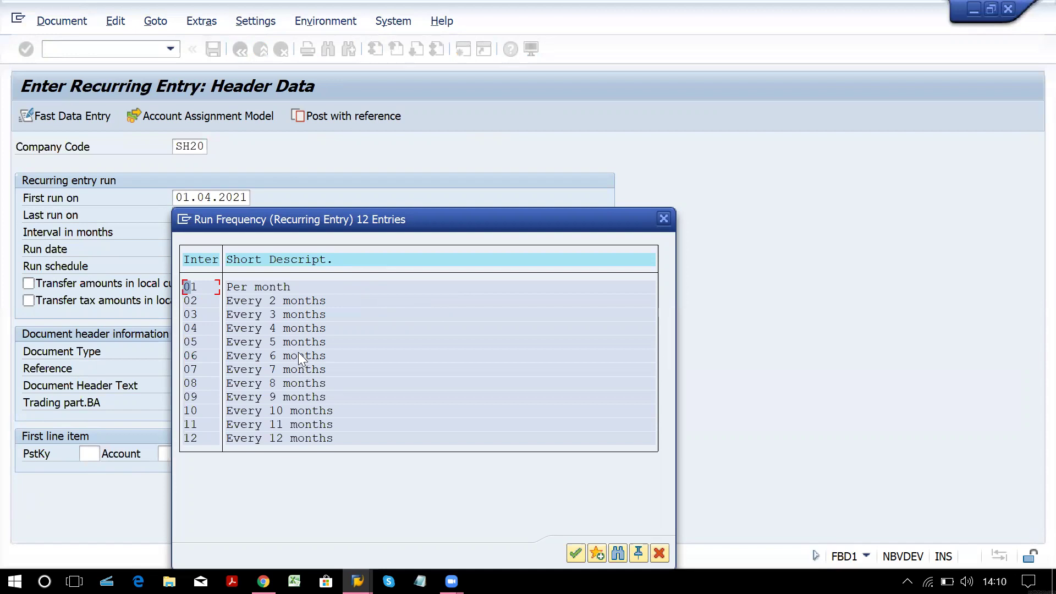
double_click(282, 286)
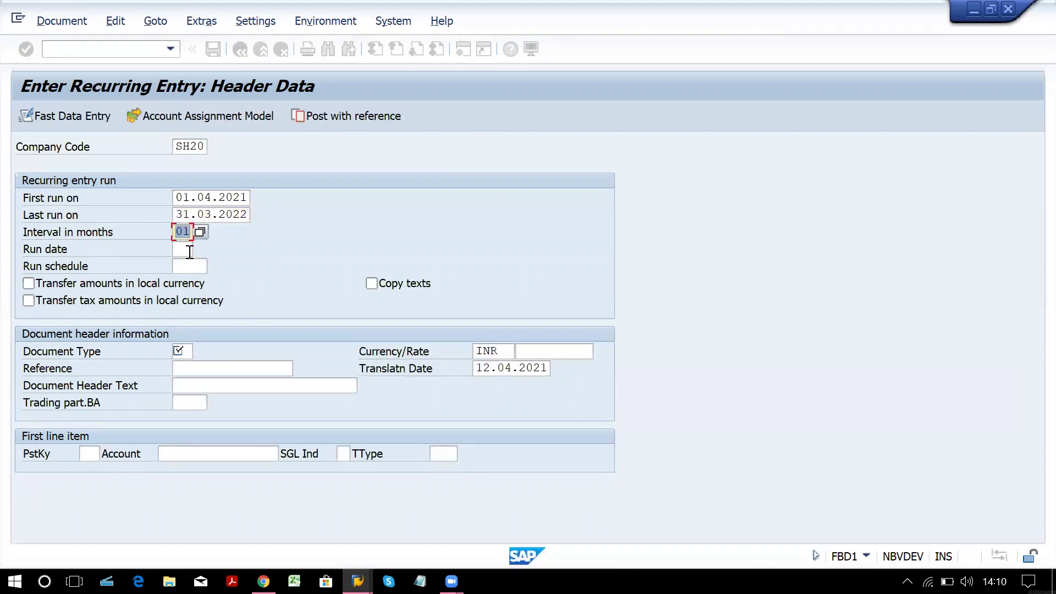
left_click(188, 250)
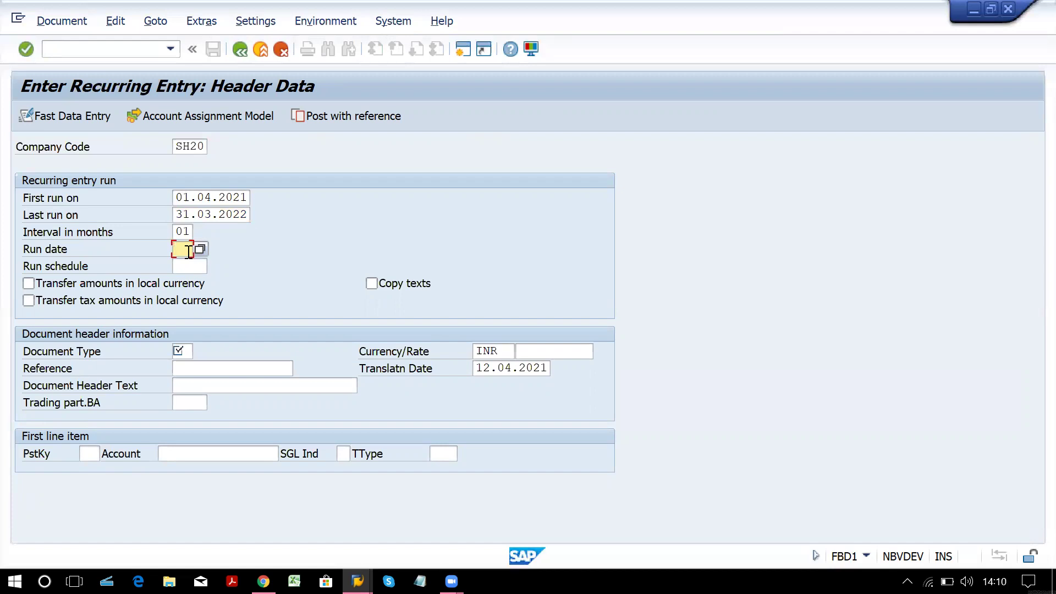
type("05")
left_click(196, 265)
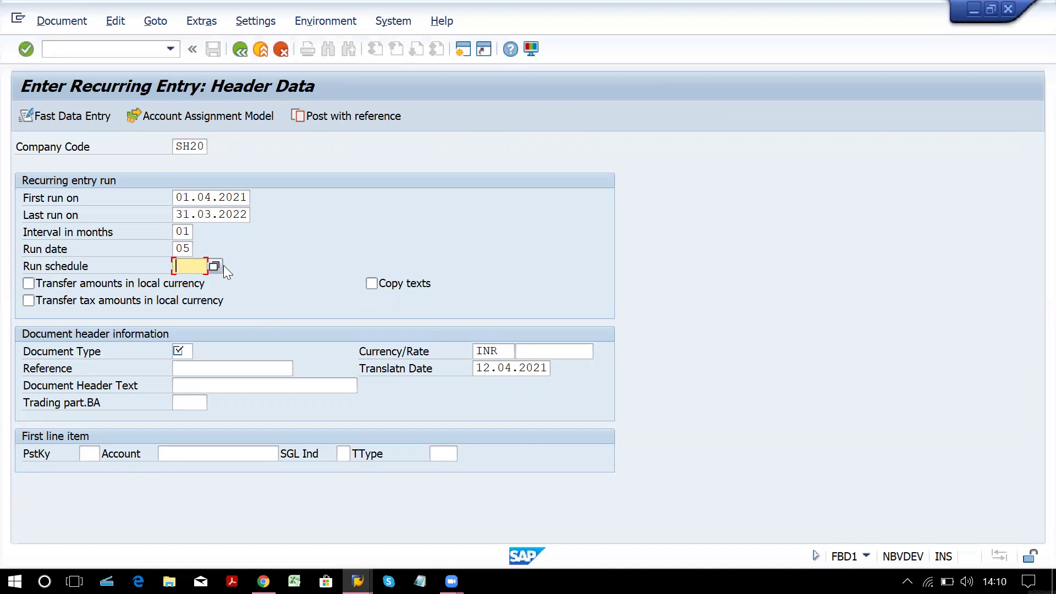
left_click(374, 288)
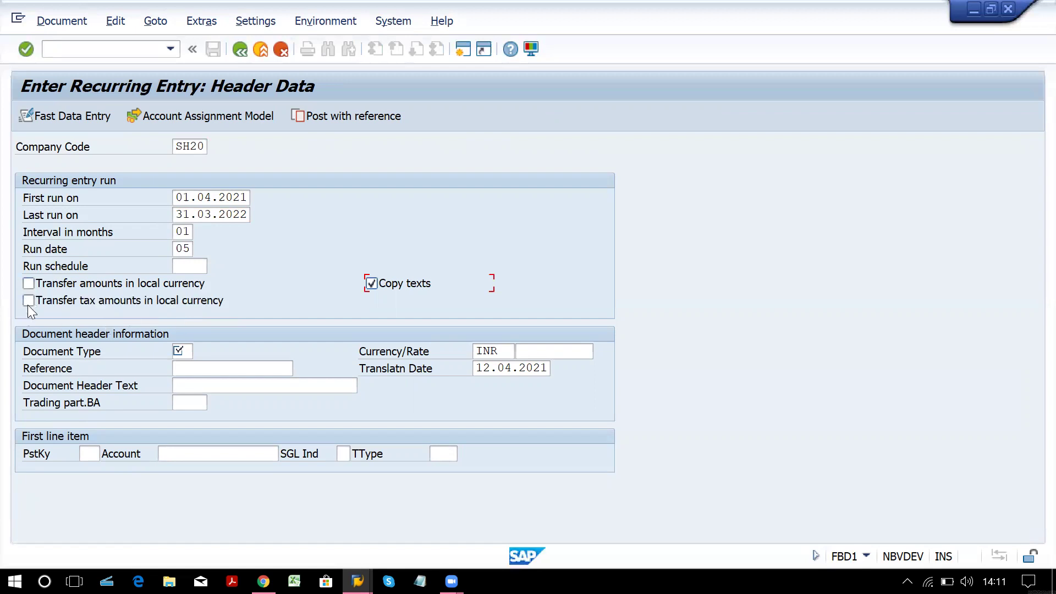
Step: Set the recurring entry's document type to SA and its document header text to "rent paid"
left_click(186, 353)
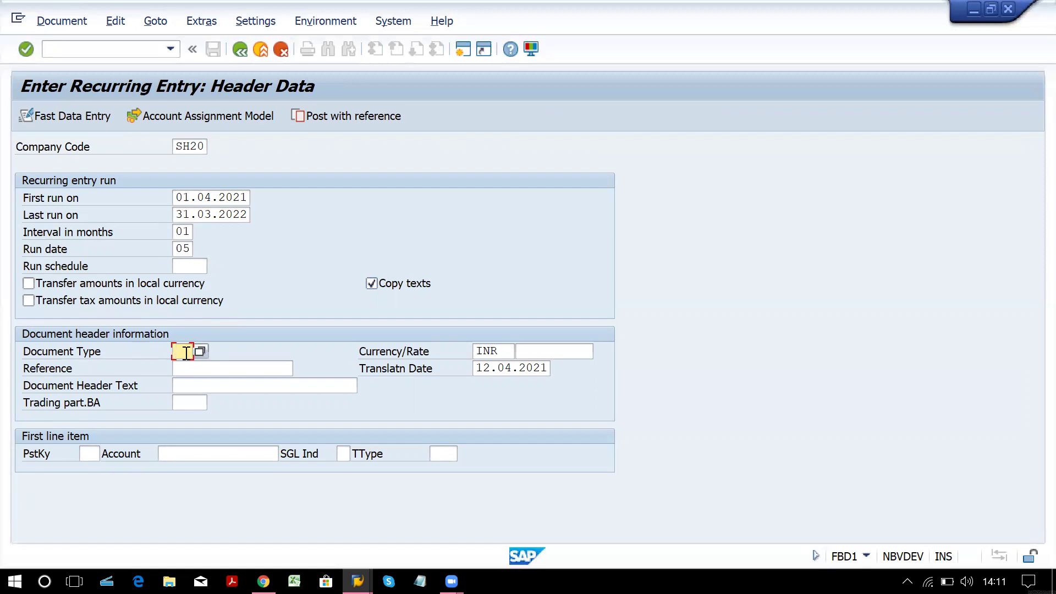
type("SA")
left_click(265, 389)
type("Re")
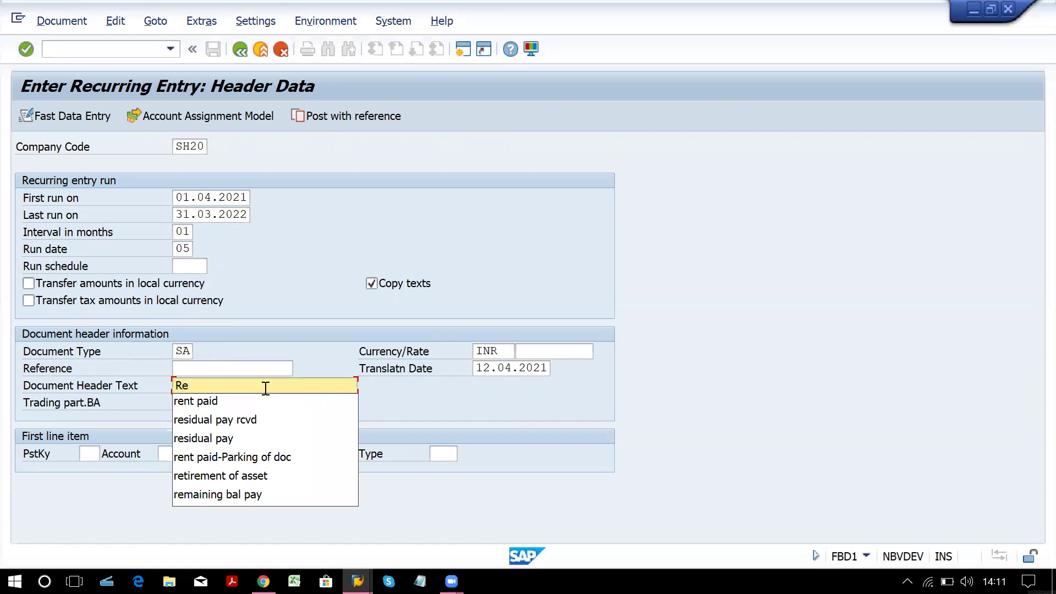
key("Down")
key("Return")
Step: Enter the first line item with posting key 40 and account 200, and try to proceed to its entry screen
key("Tab")
key("Tab")
type("40")
key("Tab")
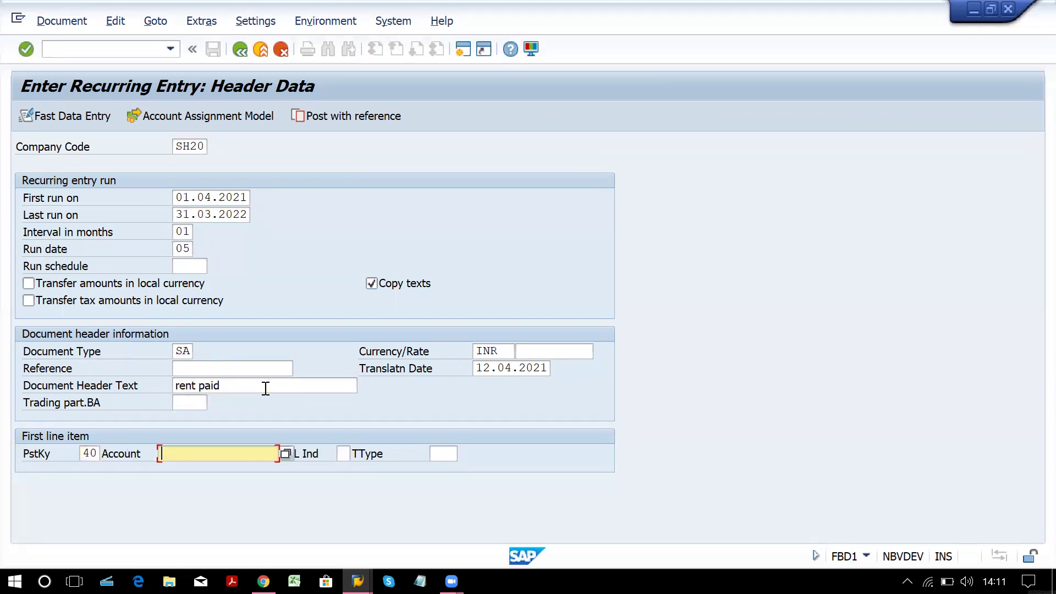
key("space")
key("Down")
key("Down")
key("Return")
key("Return")
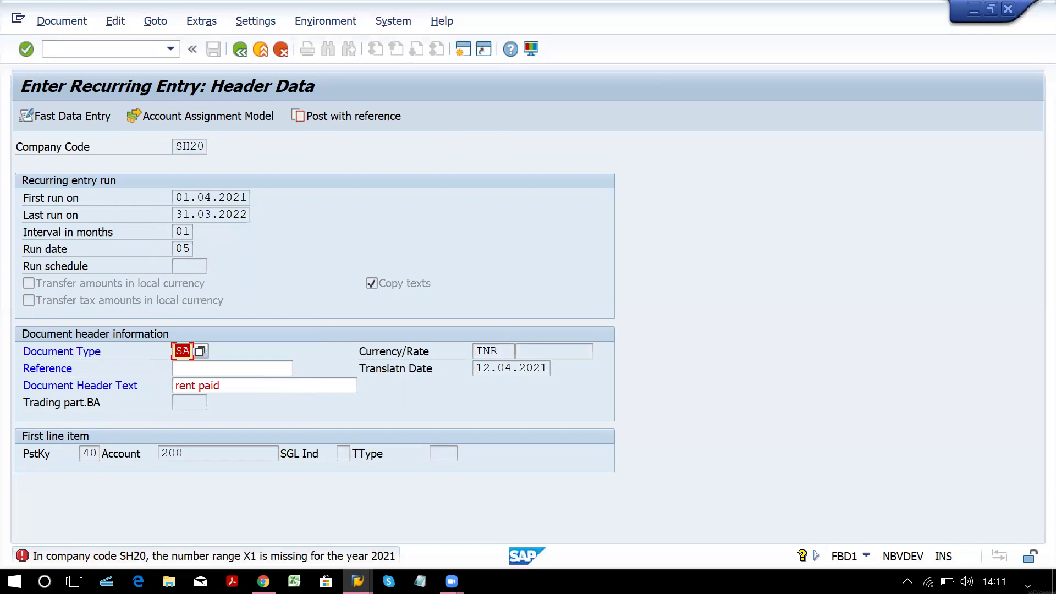
Step: In the open number range Interval Maintenance session, insert a new interval numbered X1 for year 2021
key("alt+Tab")
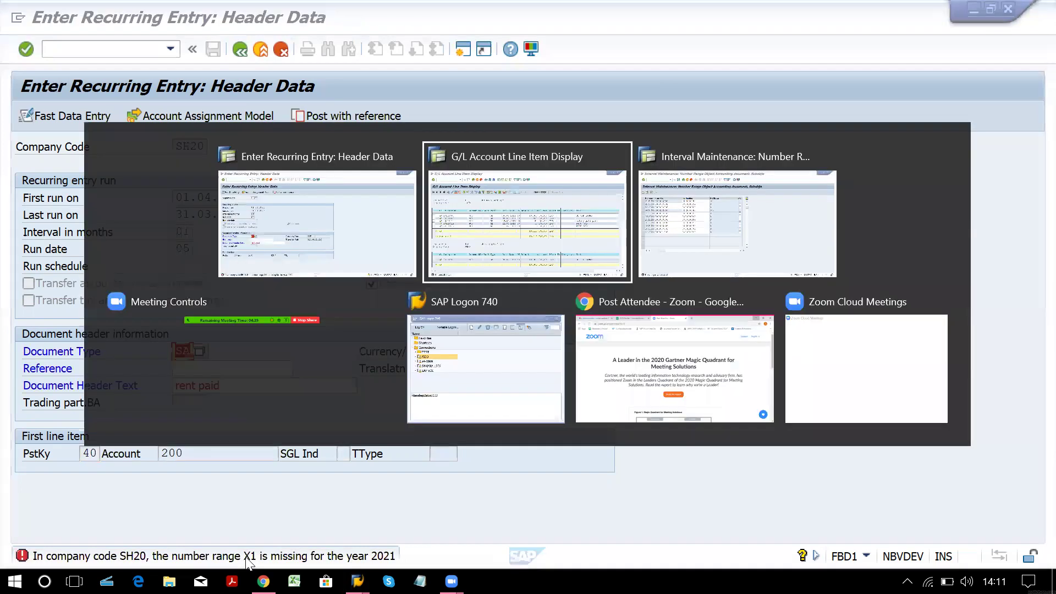
key("alt+Tab")
key("alt+Tab")
key("alt+Tab")
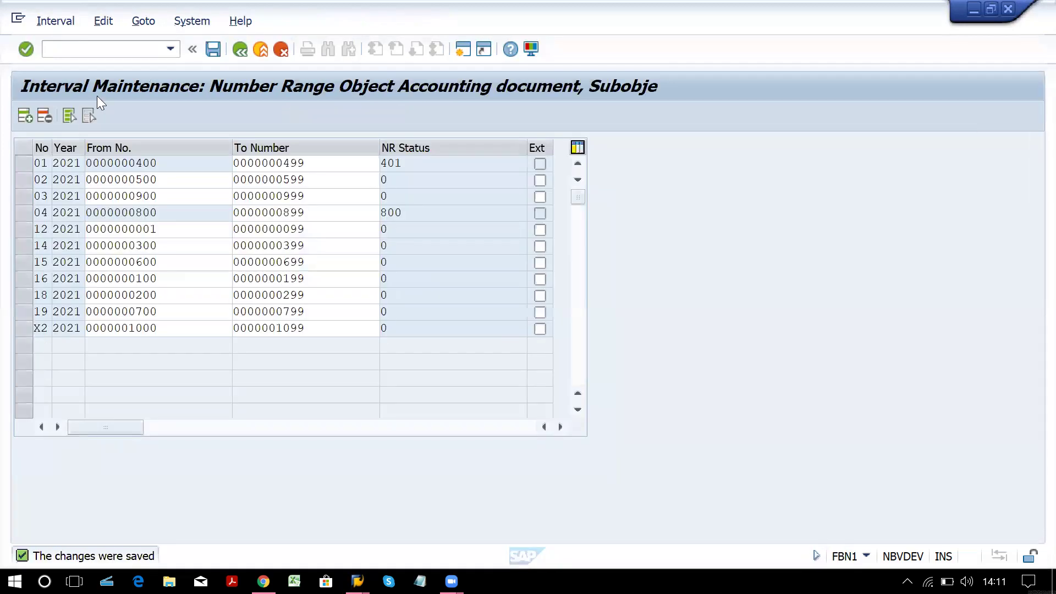
left_click(31, 114)
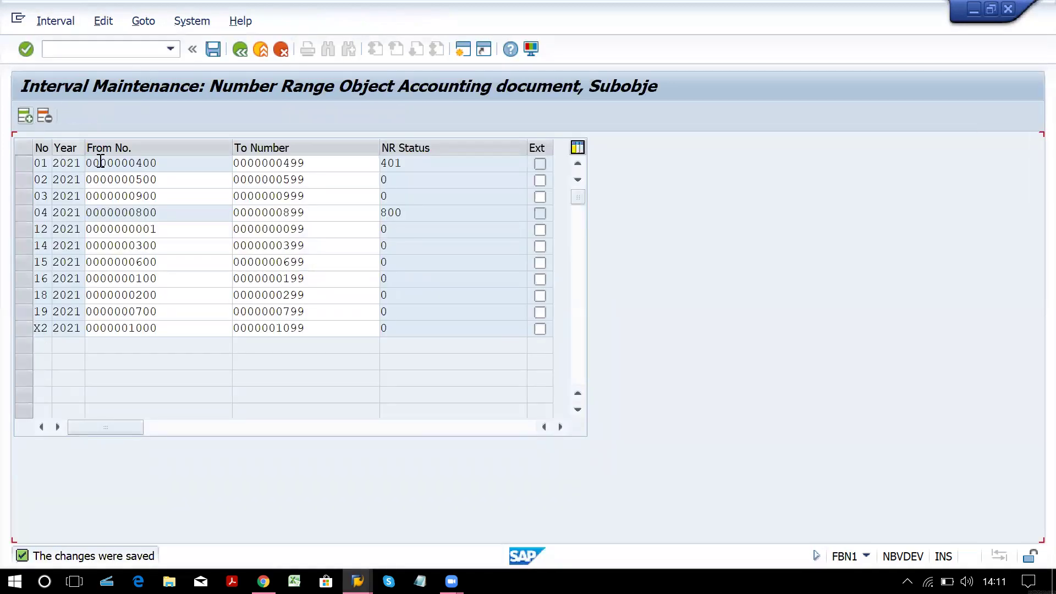
type("X1")
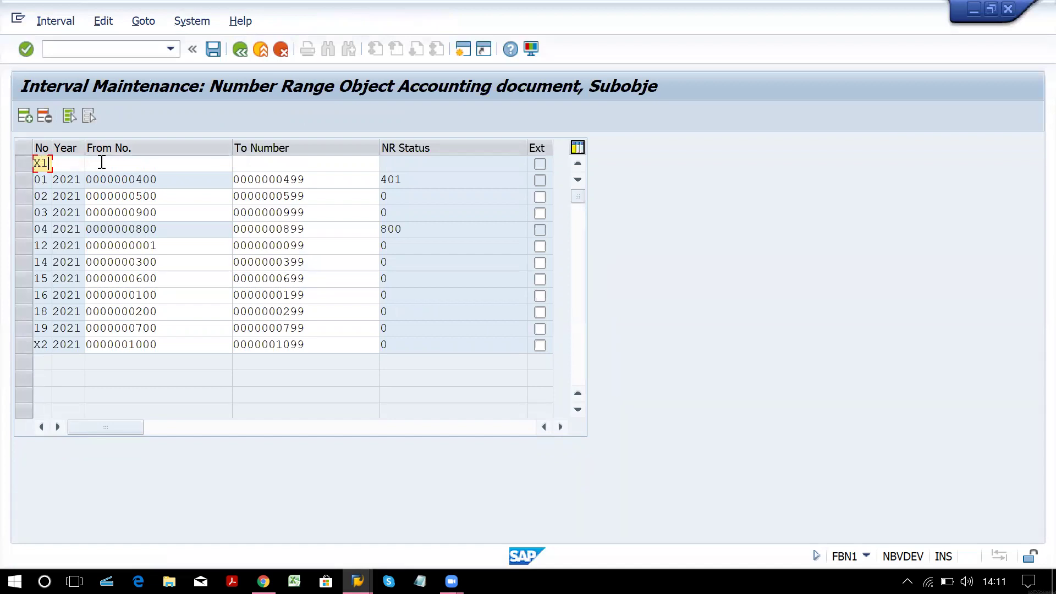
key("Tab")
type("2021")
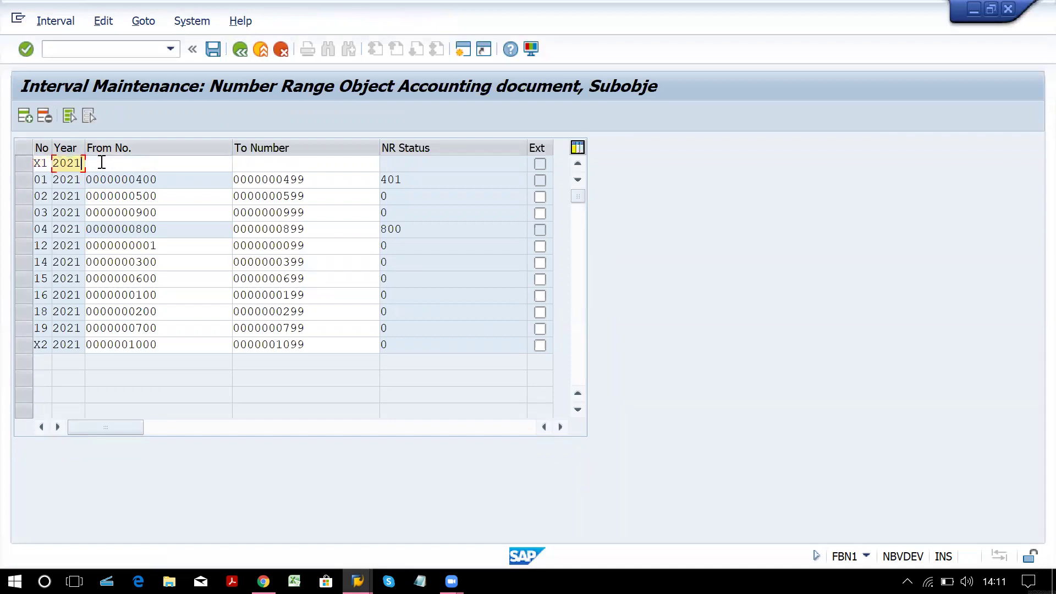
Step: Set interval X1's number range from 1100 to 1199
key("Tab")
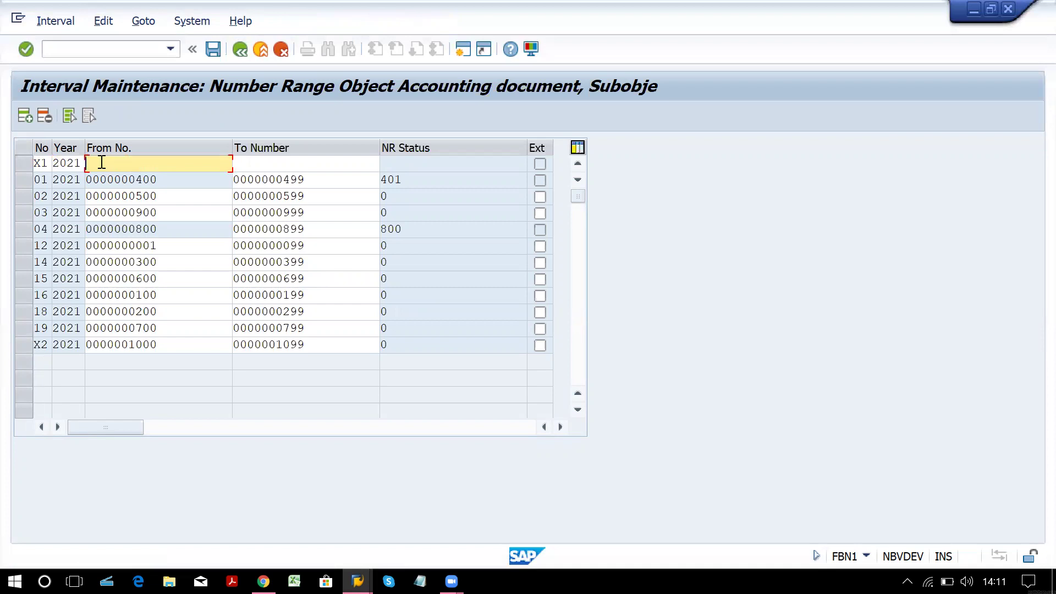
type("1100")
key("Tab")
type("1199")
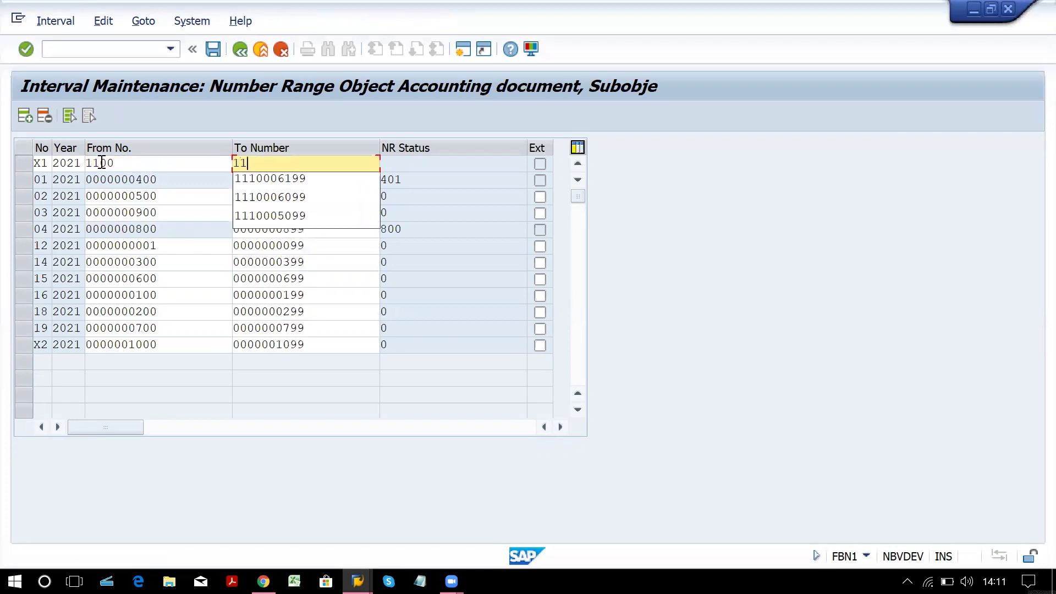
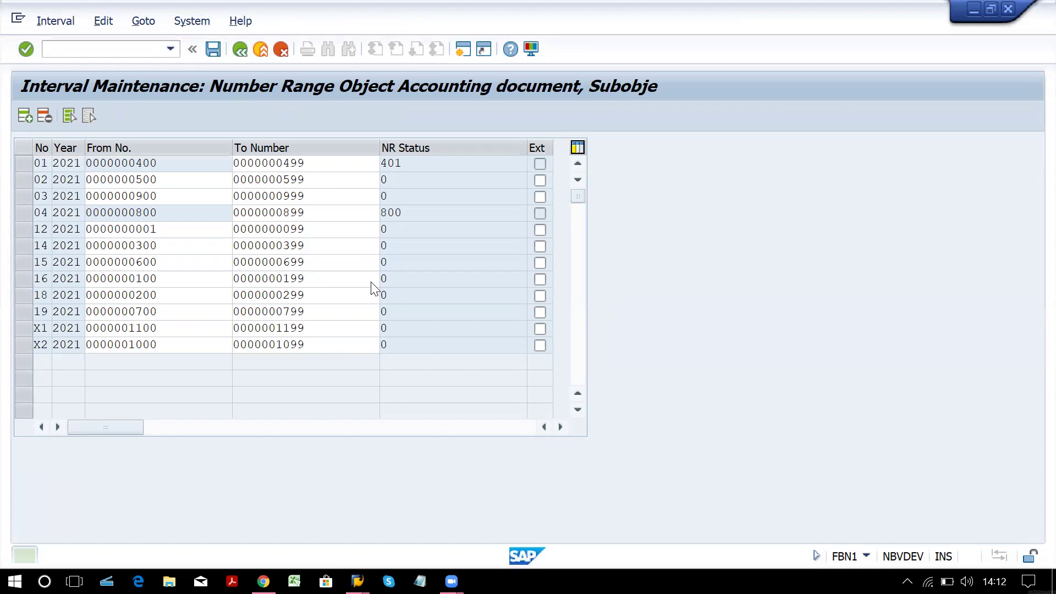
Step: Return to the recurring entry session, proceed to the first line item and set its amount to 30000
key("alt+Tab")
key("alt+Tab")
key("alt+Tab")
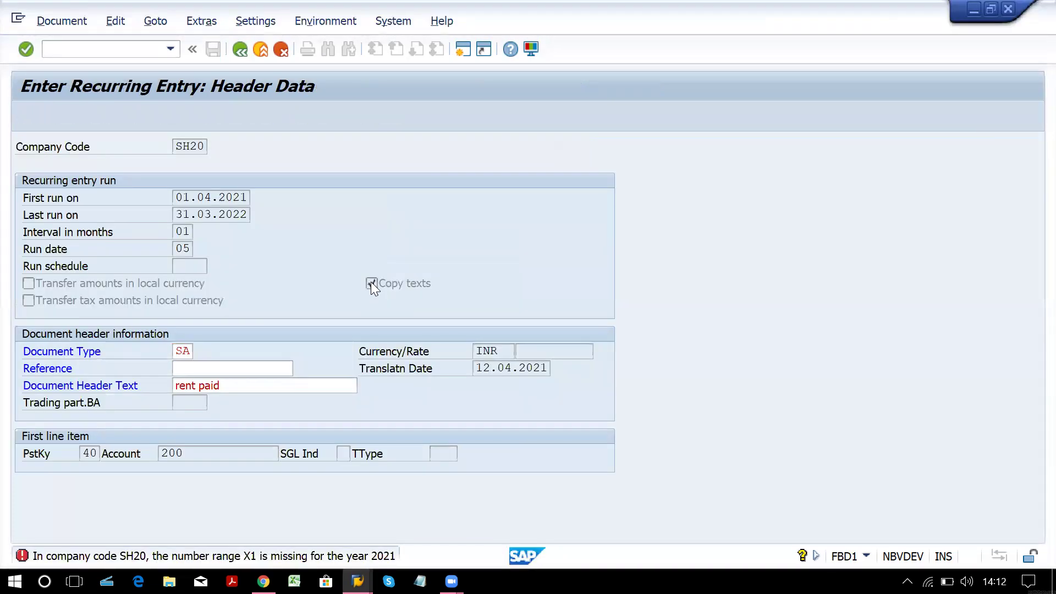
key("Return")
type("3000")
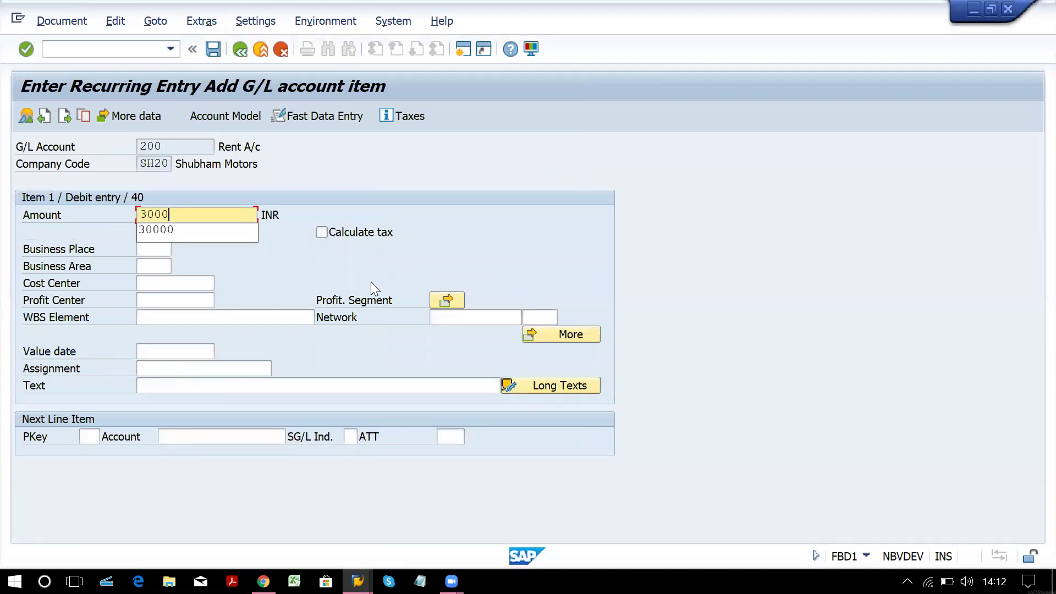
type("0")
Step: Set the debit line item's text to "rent paid"
key("Tab")
key("Tab")
key("Tab")
key("Tab")
key("Tab")
key("Tab")
key("Tab")
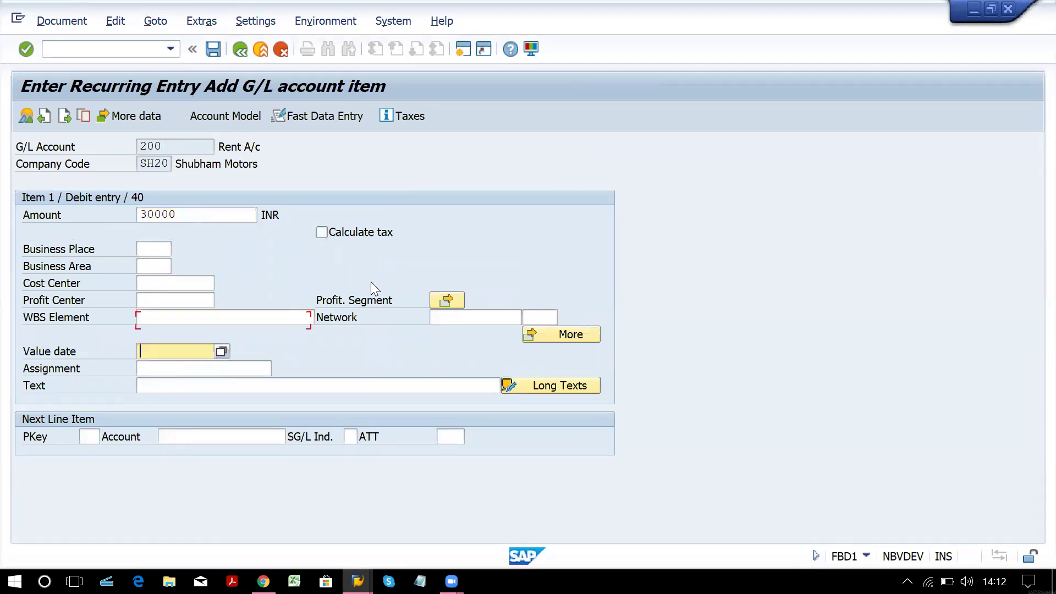
key("Tab")
key("Tab")
type("re")
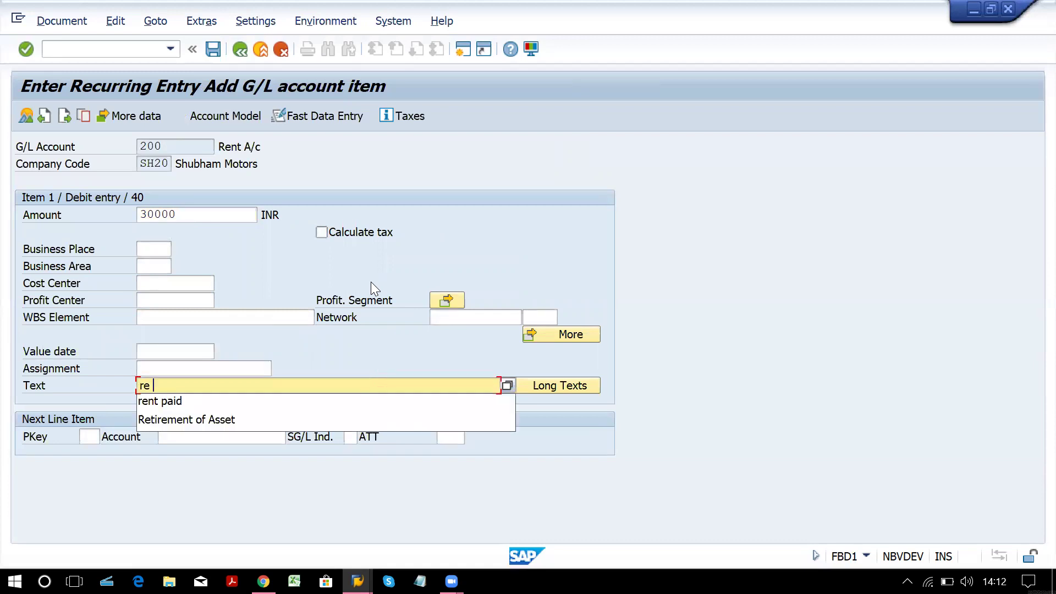
key("Down")
key("Return")
Step: Enter the next line item with posting key 50 and account 1, and proceed to its entry screen
key("Tab")
type("50")
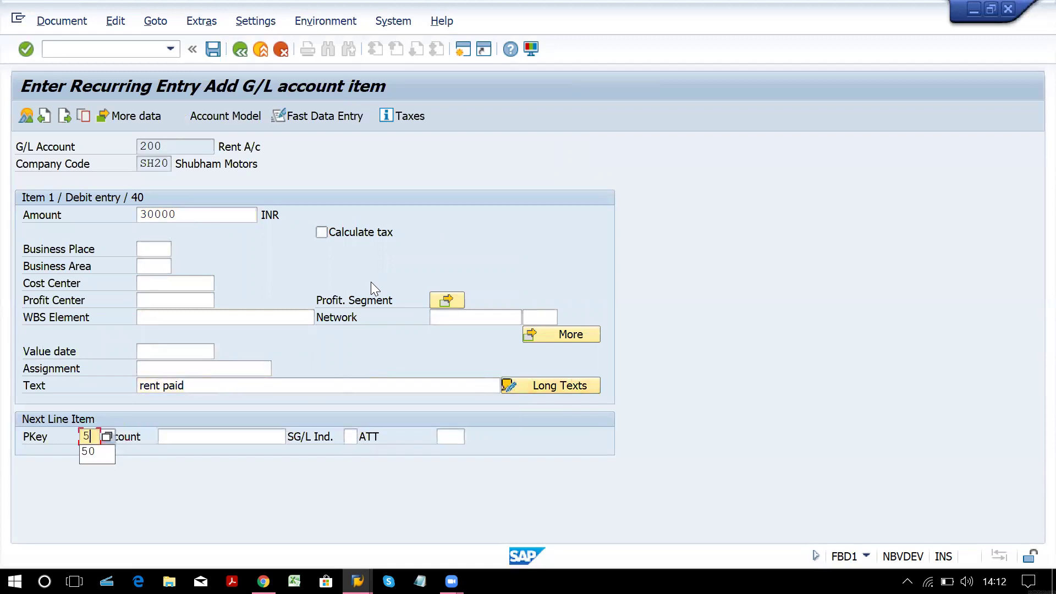
key("Tab")
type("1")
key("Tab")
key("Return")
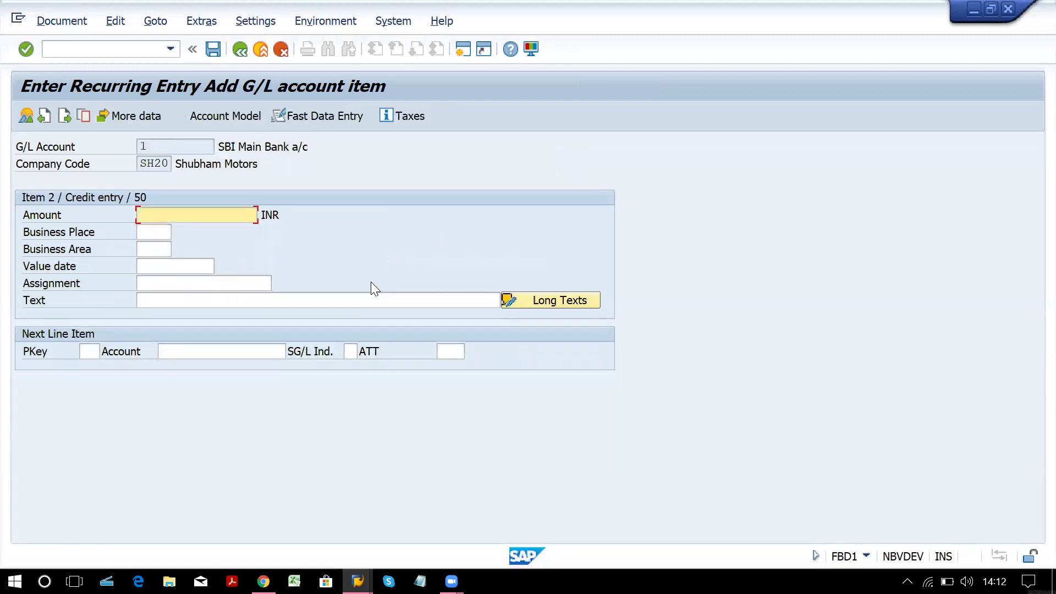
Step: Set the credit line item's amount to 30000
type("3")
key("Down")
key("Return")
Step: Set the credit line item's text to "rent paid" and save the recurring entry
key("Tab")
key("Tab")
key("Tab")
key("Tab")
key("Tab")
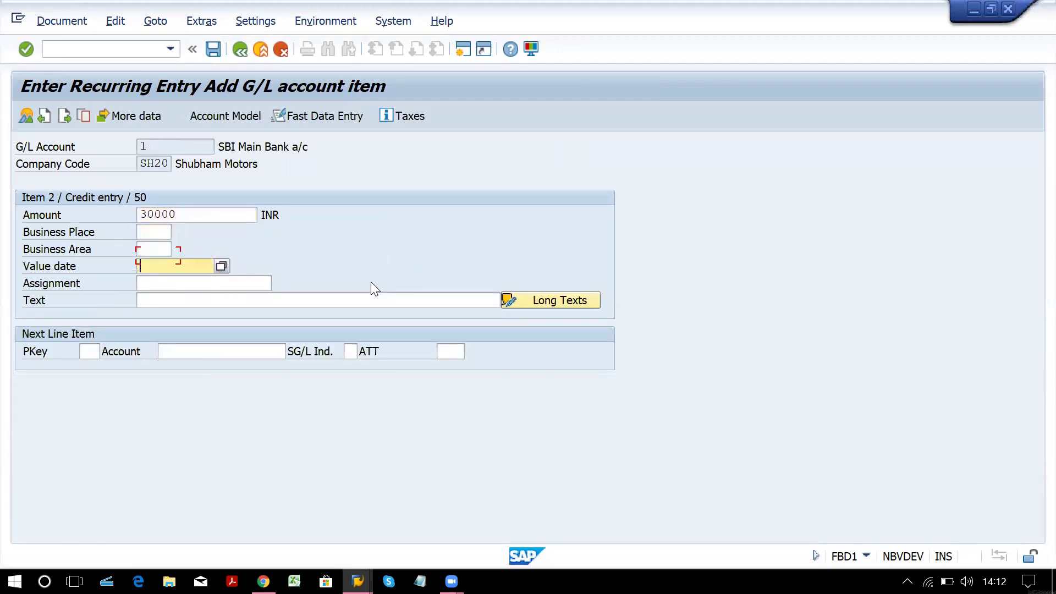
type("re")
key("Down")
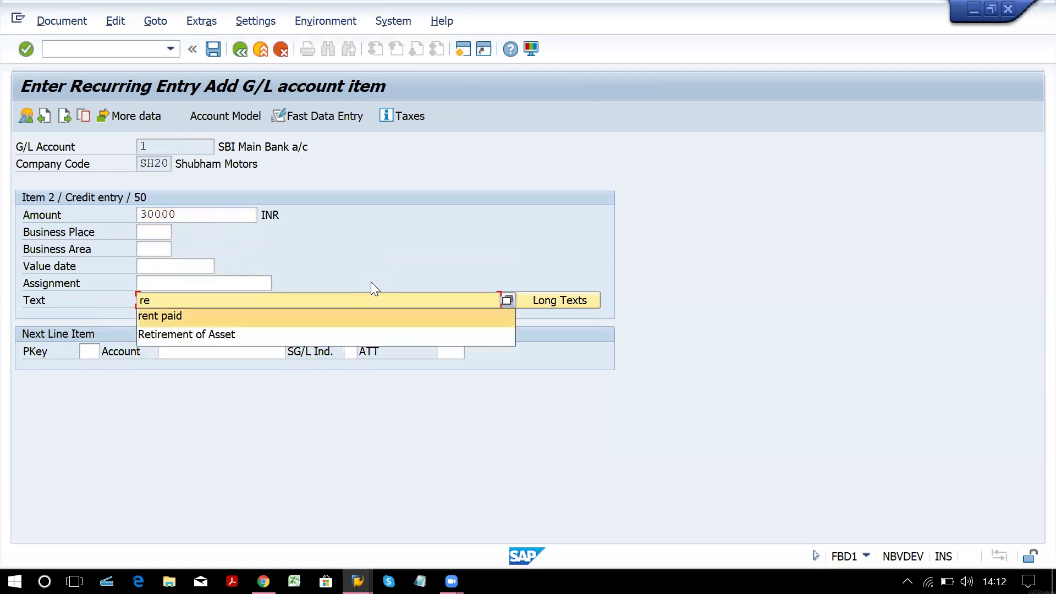
key("Return")
key("Return")
key("ctrl+s")
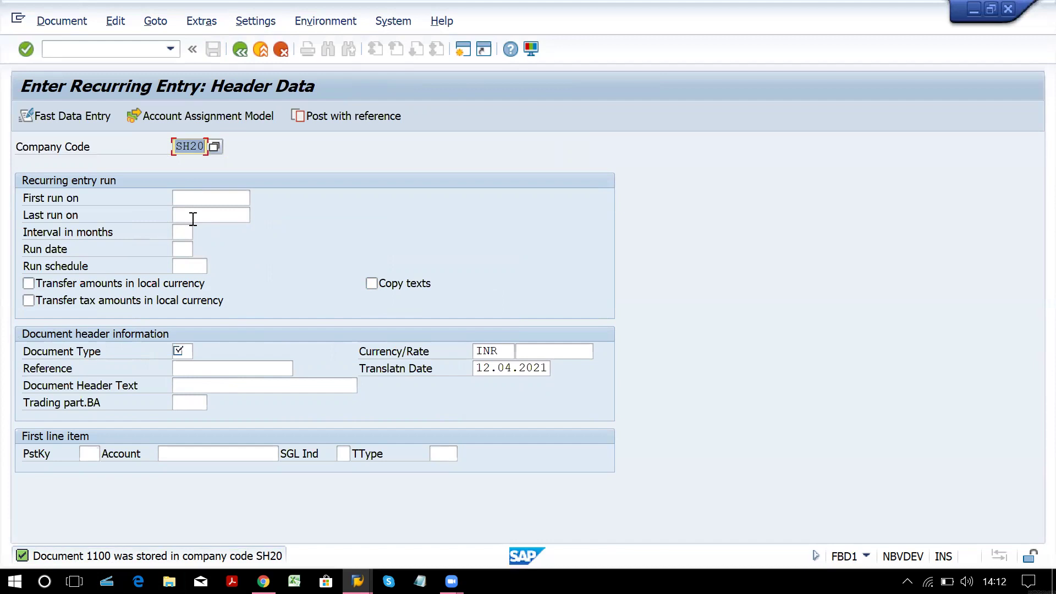
Step: Open transaction F.14 for creating posting documents from recurring documents
left_click(102, 50)
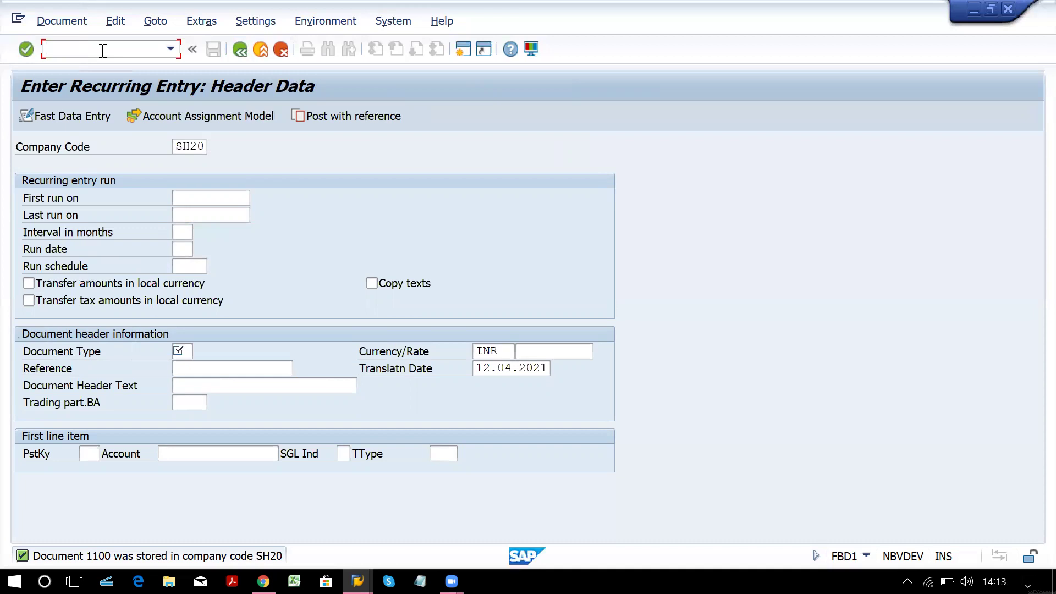
type("/nf.14")
key("Return")
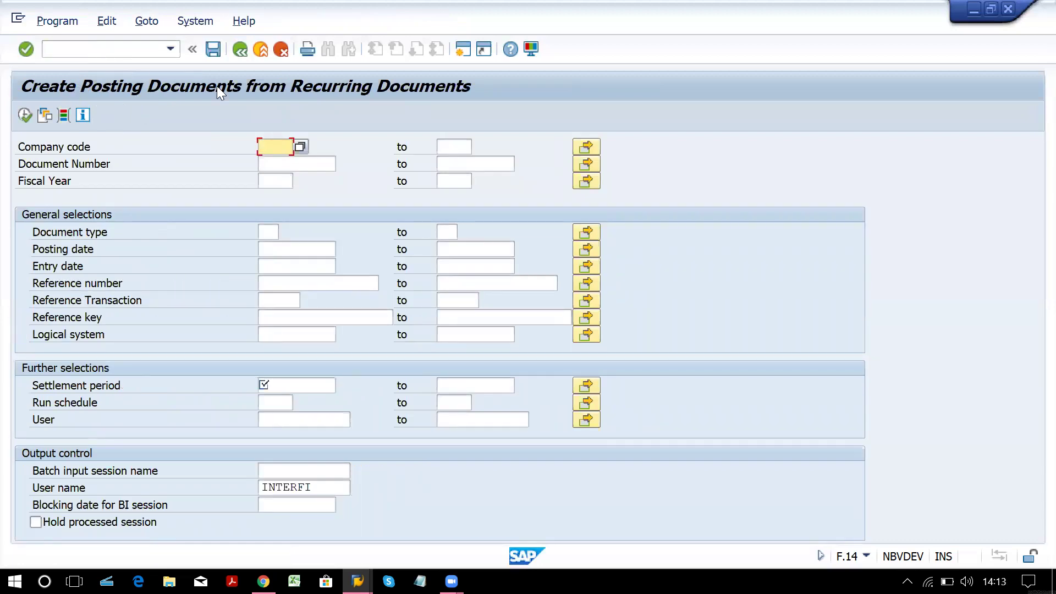
Step: Restrict the recurring document selection to company code SH20 and fiscal year 2021
type("sh20")
key("Down")
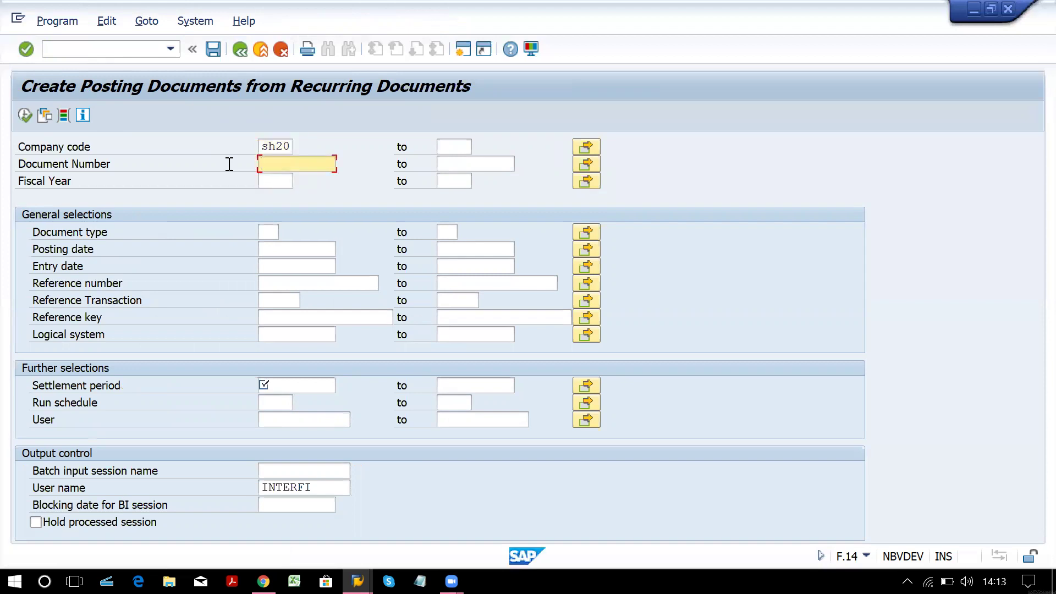
key("Down")
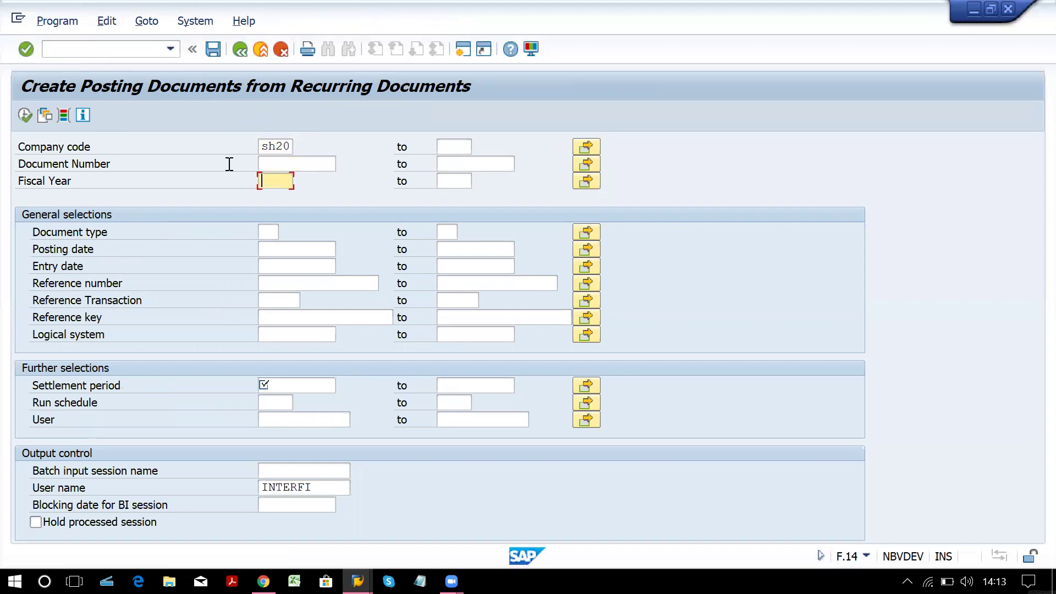
type("2021")
Step: Set the start date of the settlement period to 01.04.2020
key("Down")
key("Down")
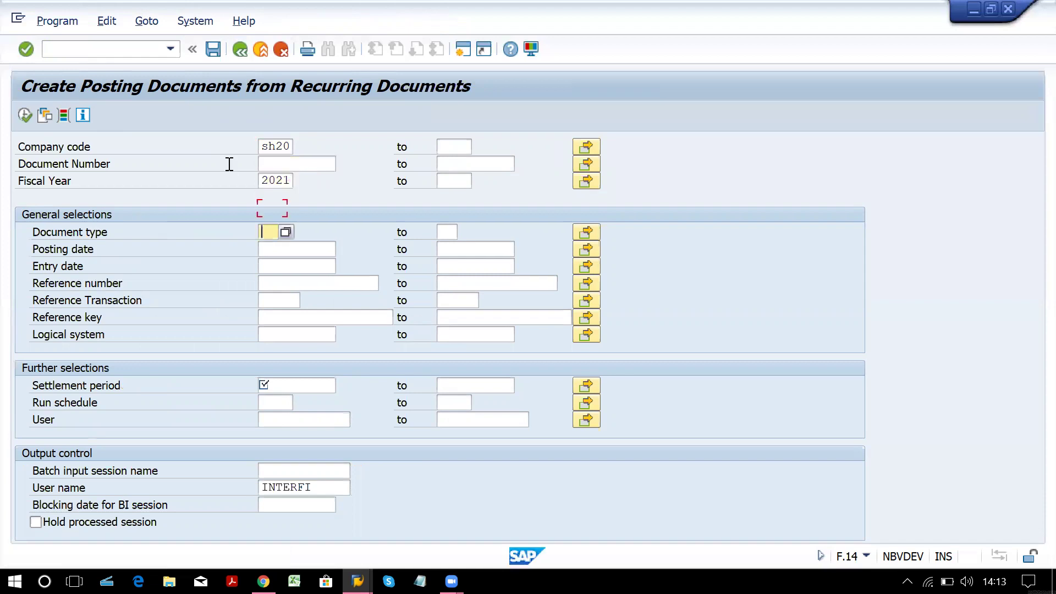
key("Down")
key("Down")
key("Down")
key("Down")
key("Down")
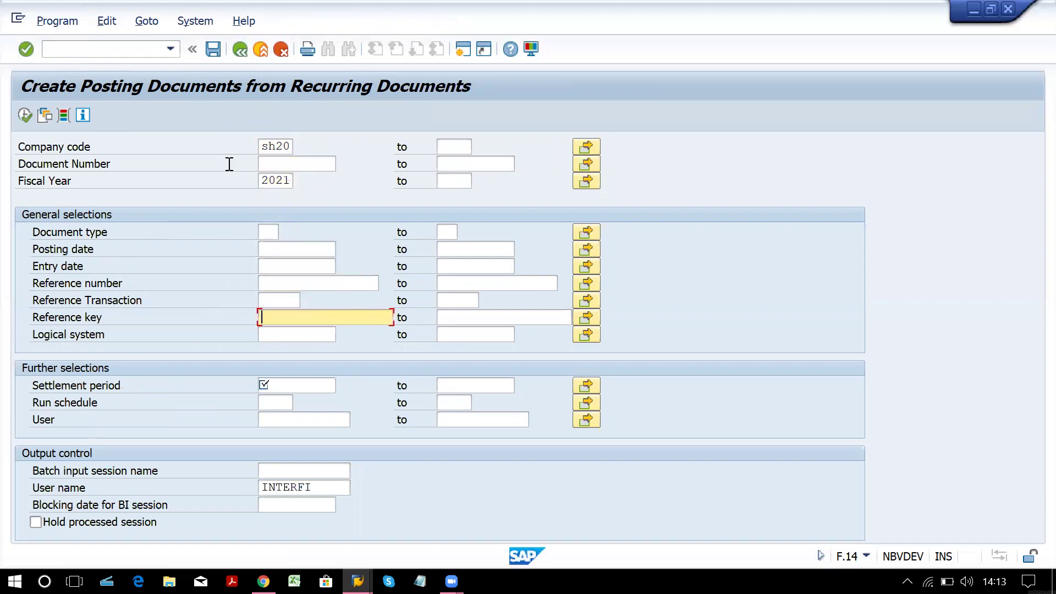
key("Down")
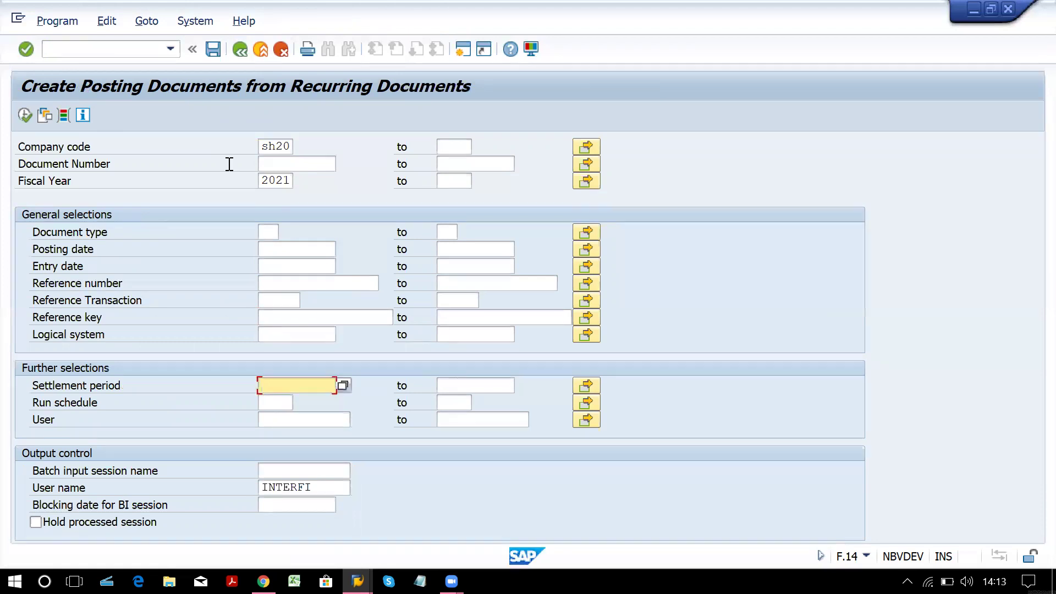
type("01")
key("Down")
key("Return")
Step: Set the settlement period's end date to 31.03.2022 and change its start date to 01.04.2021
key("Tab")
type("2")
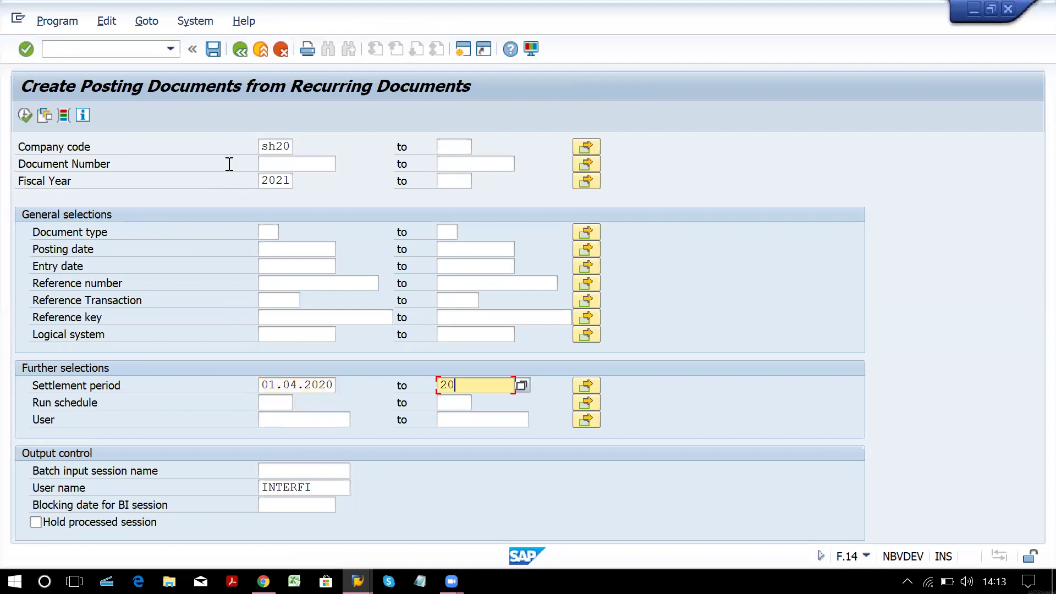
key("BackSpace")
type("31.03.2022")
left_click(334, 385)
key("BackSpace")
type("1")
Step: Name the batch input session RENT and execute the program to create the session
key("Down")
key("Down")
key("Down")
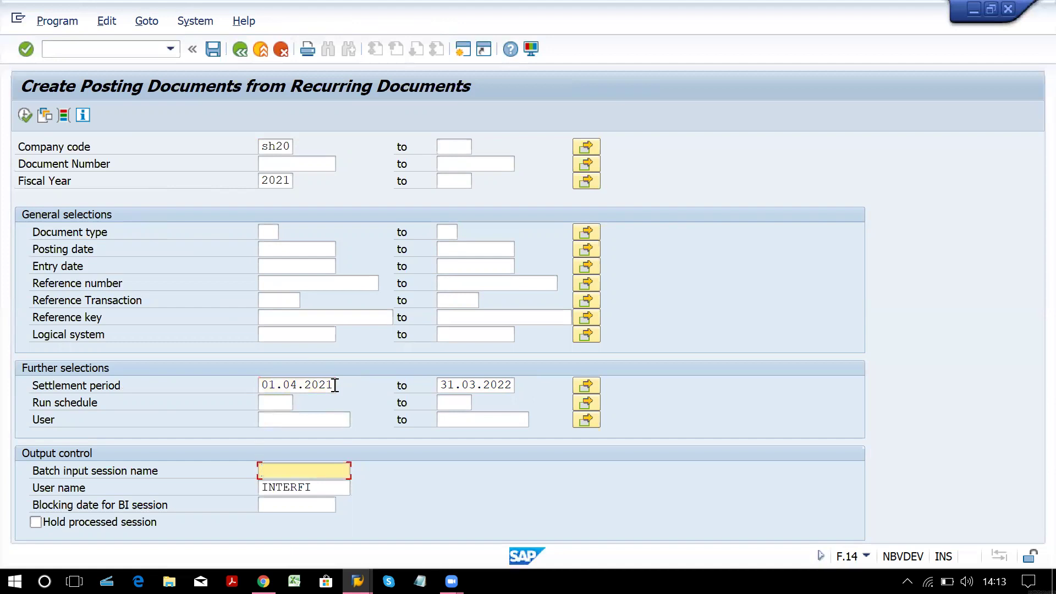
type("R")
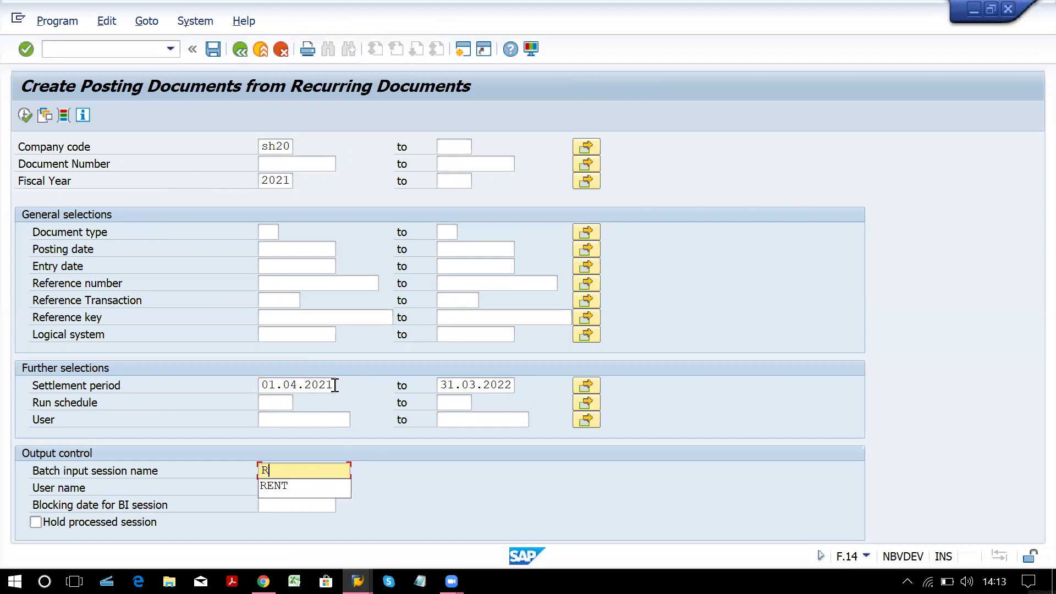
key("Down")
key("Return")
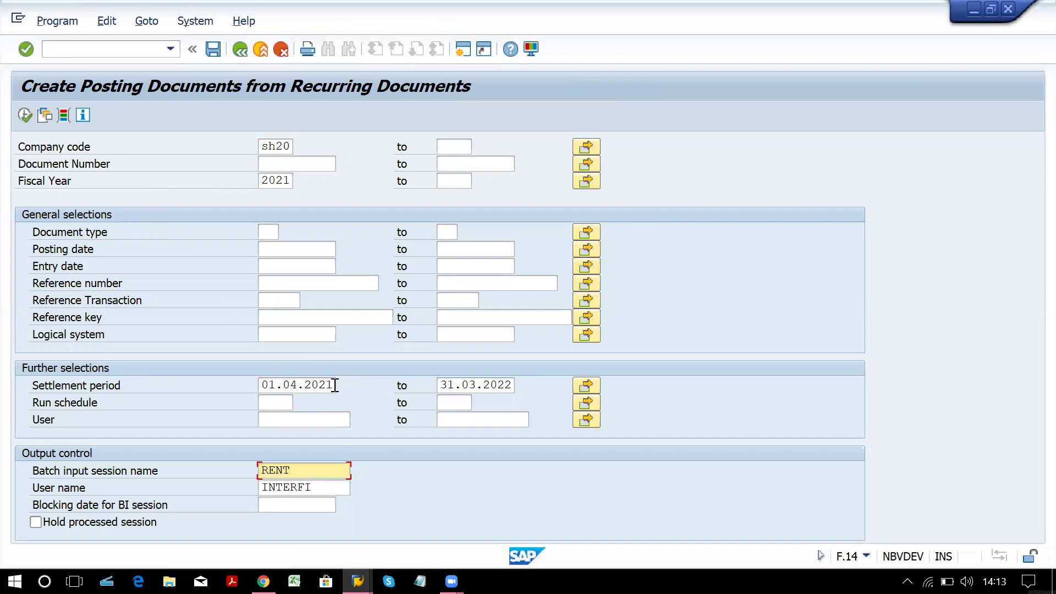
key("Tab")
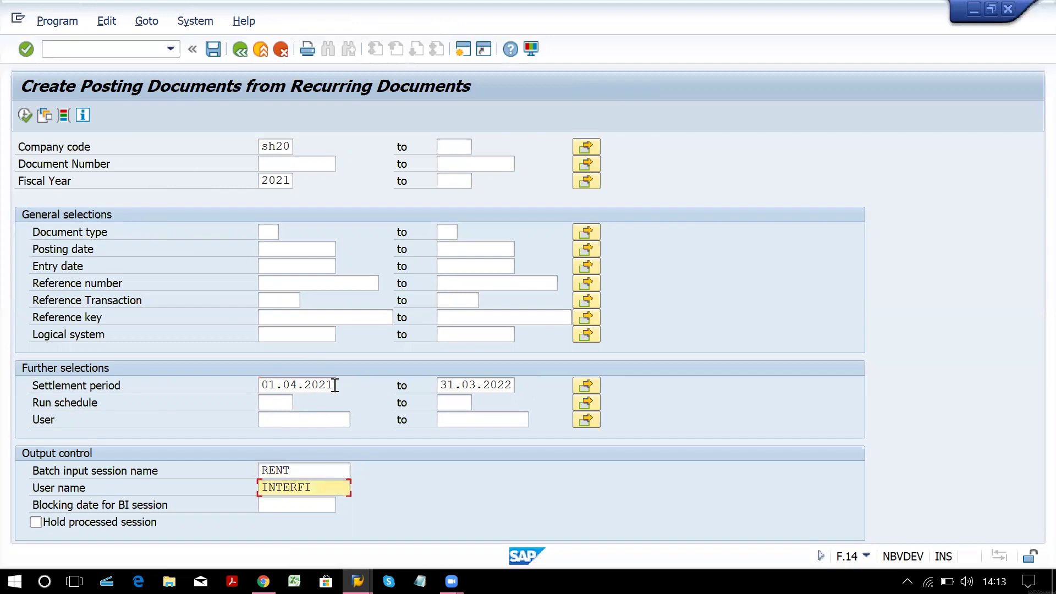
key("Tab")
key("Tab")
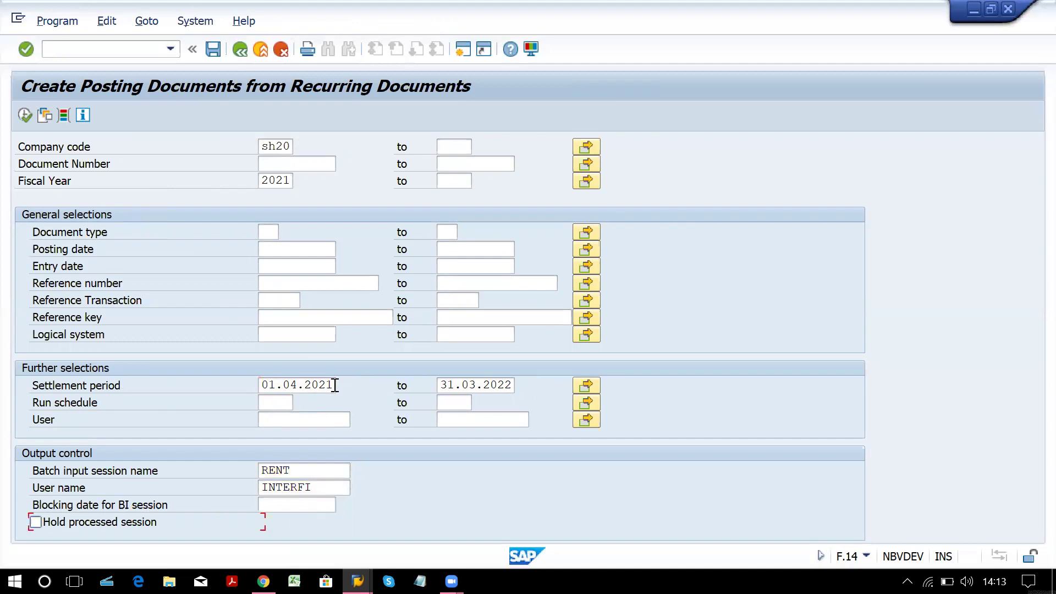
left_click(22, 116)
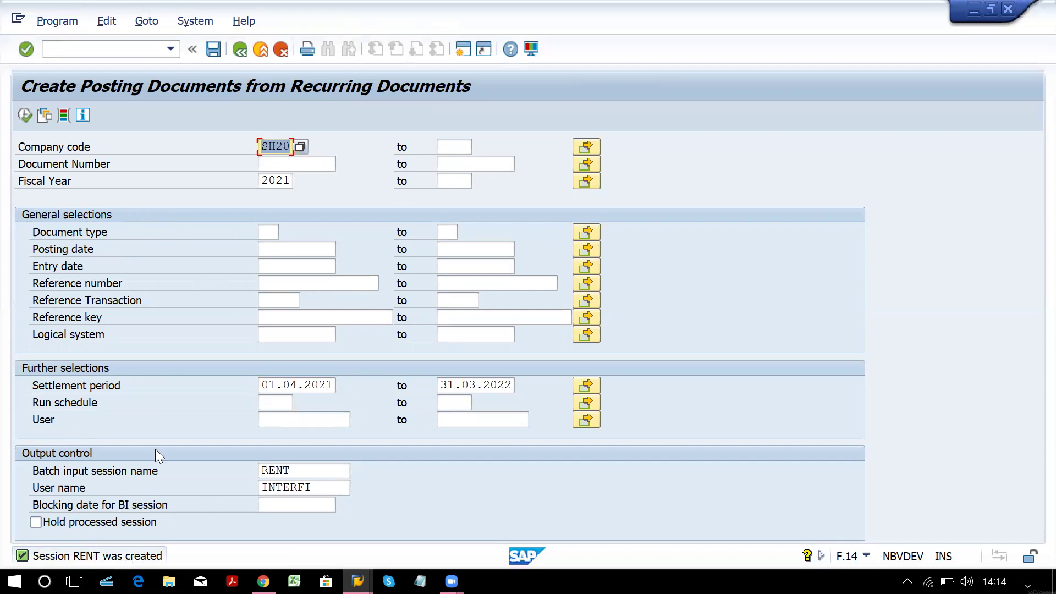
Step: Open the batch input session overview with transaction SM35
left_click(113, 48)
type("/")
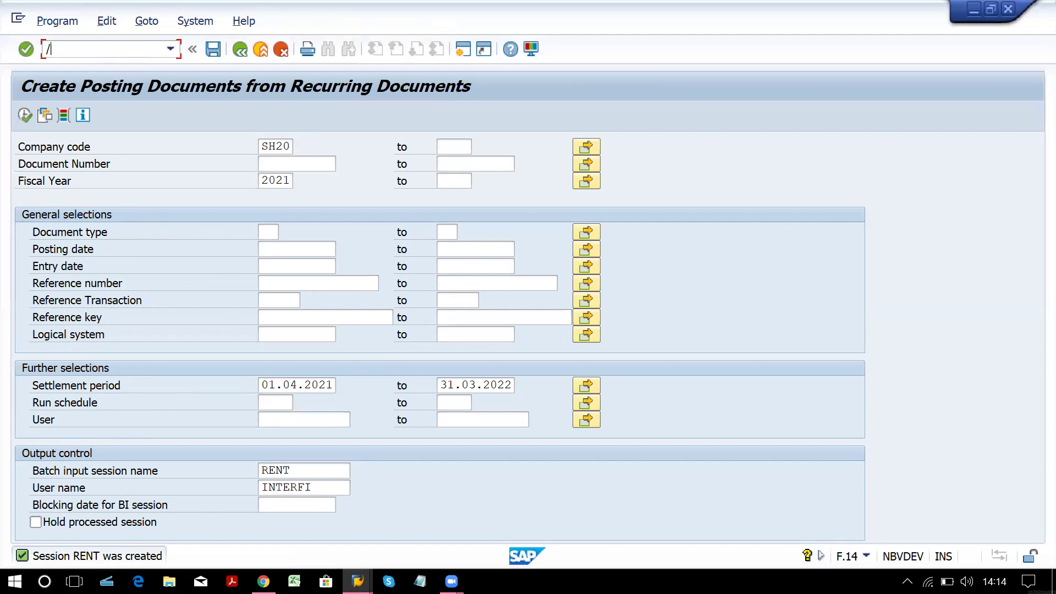
type("nsm35")
key("Return")
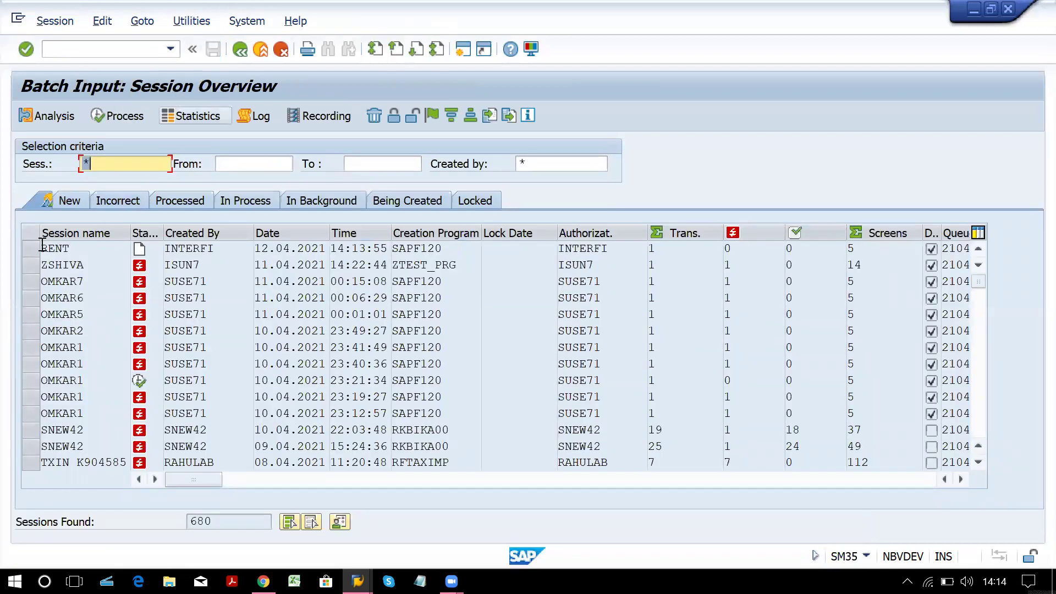
Step: Process the RENT session in the mode that displays errors only, and exit batch input when it finishes
left_click(34, 250)
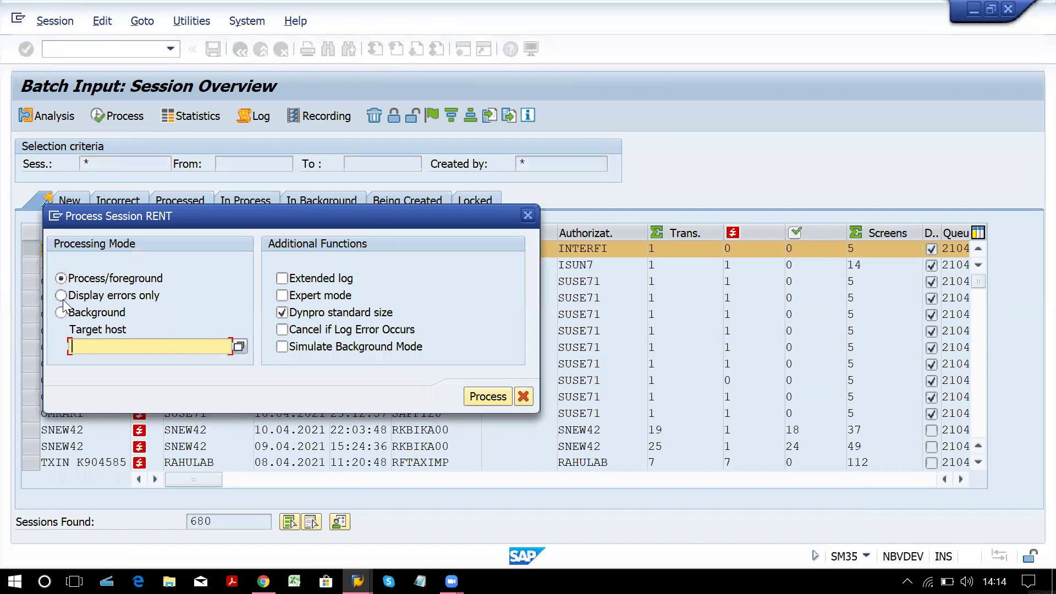
left_click(61, 296)
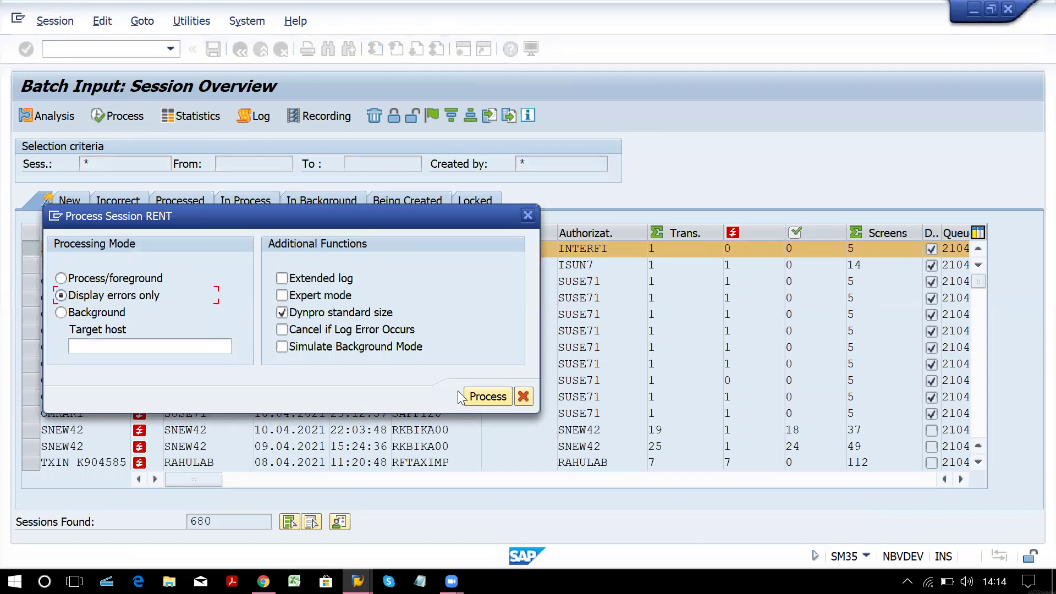
left_click(490, 397)
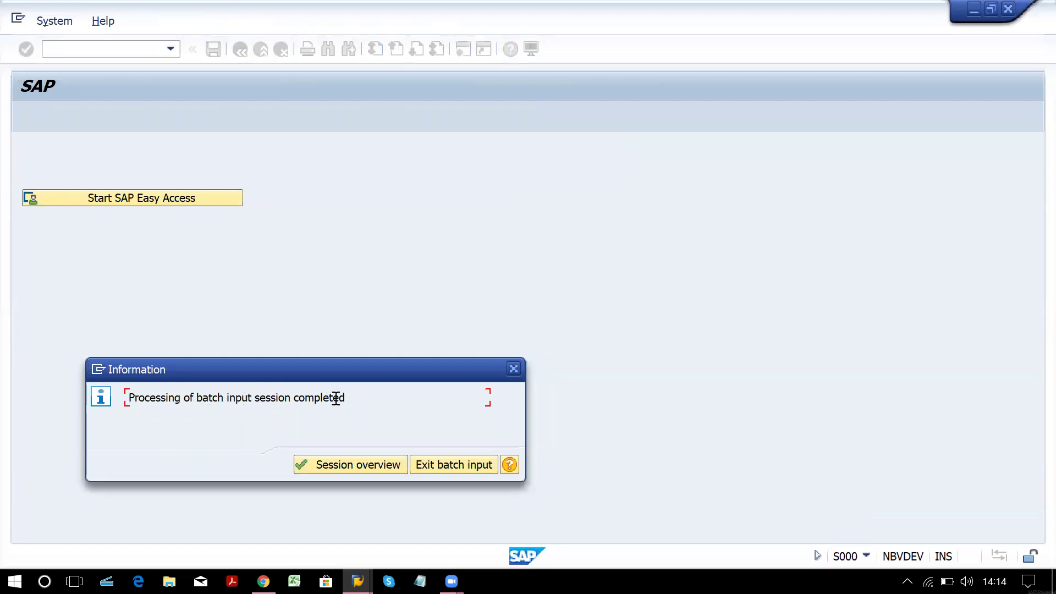
left_click(445, 471)
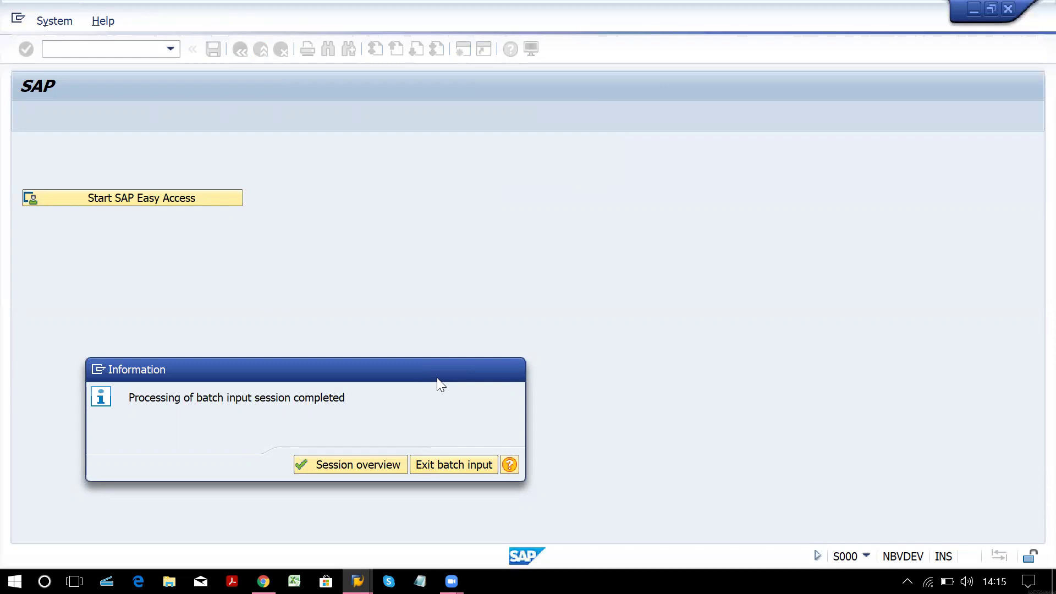
left_click(455, 456)
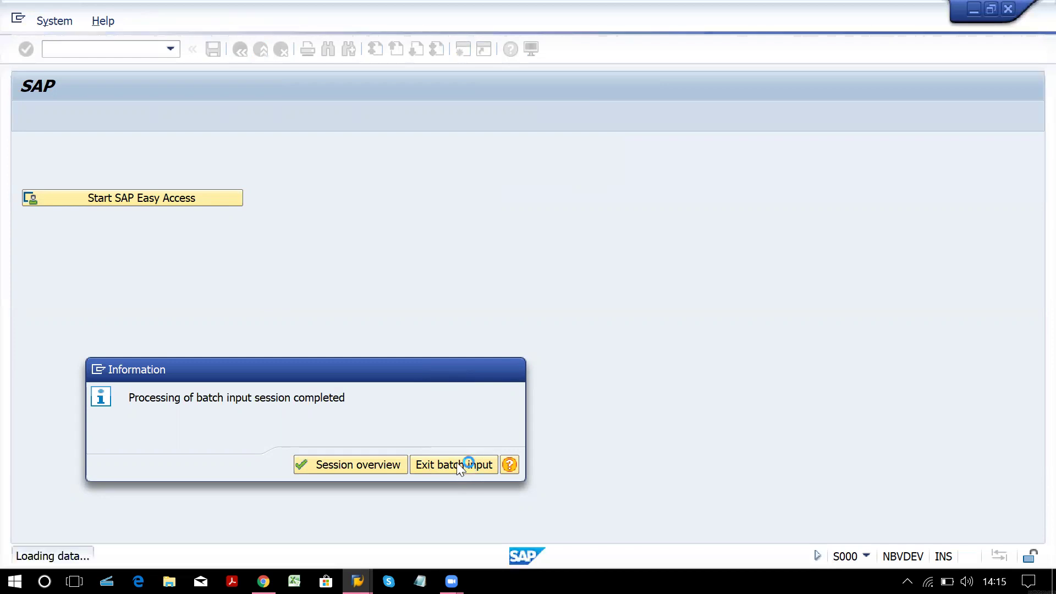